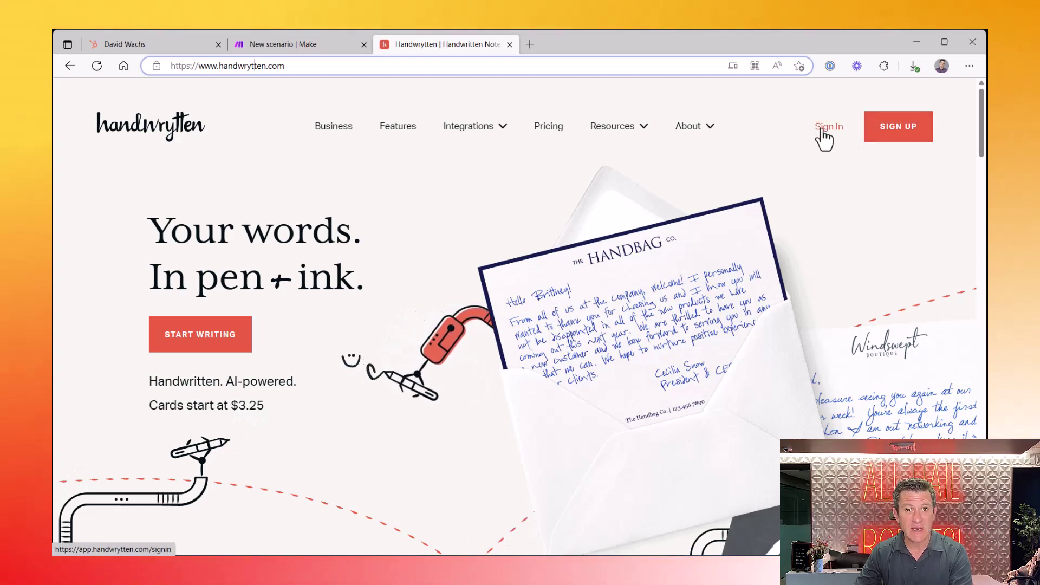
# Sign in to Handwrytten and open the Customizable Cards category of the card catalogue
pyautogui.click(822, 131)
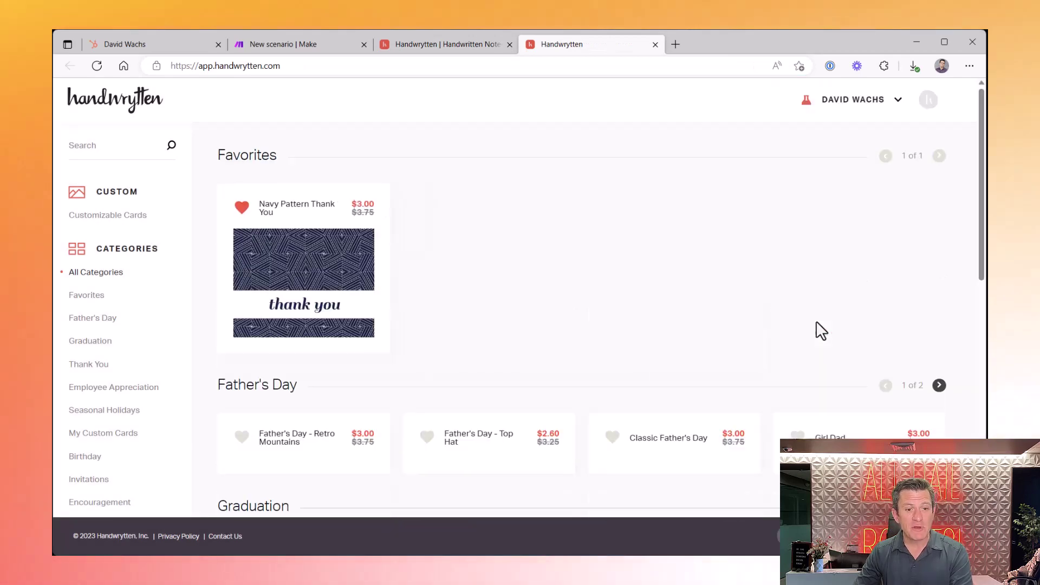
pyautogui.scroll(-3, 564, 266)
pyautogui.scroll(-5, 564, 259)
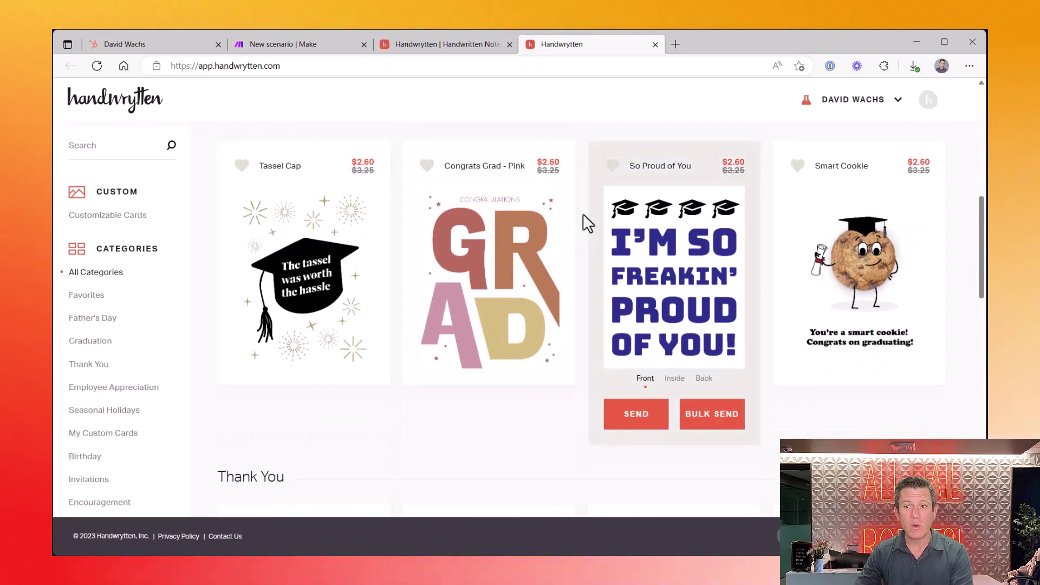
pyautogui.scroll(-5, 586, 216)
pyautogui.scroll(-7, 585, 212)
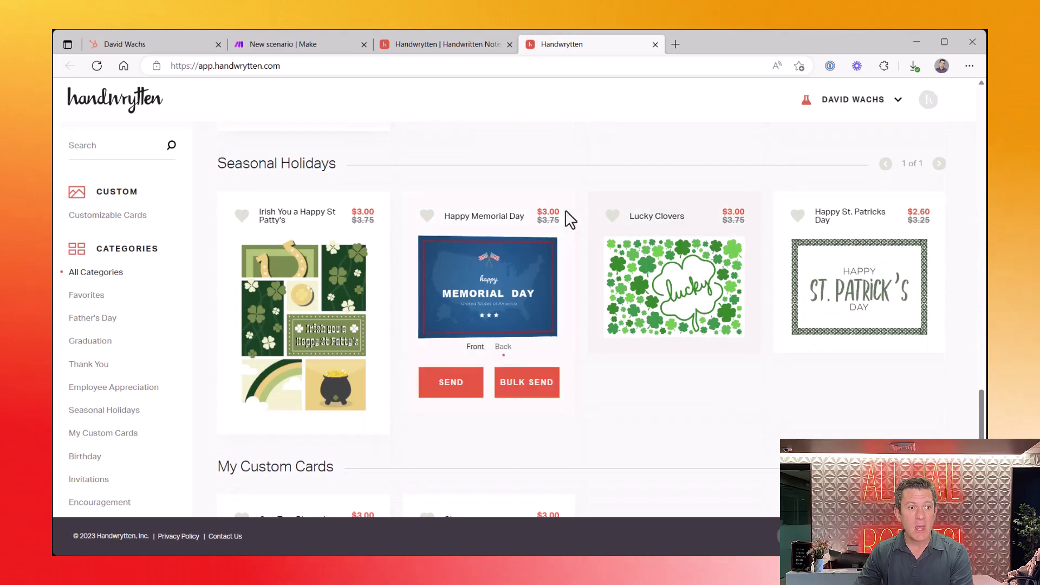
pyautogui.click(98, 216)
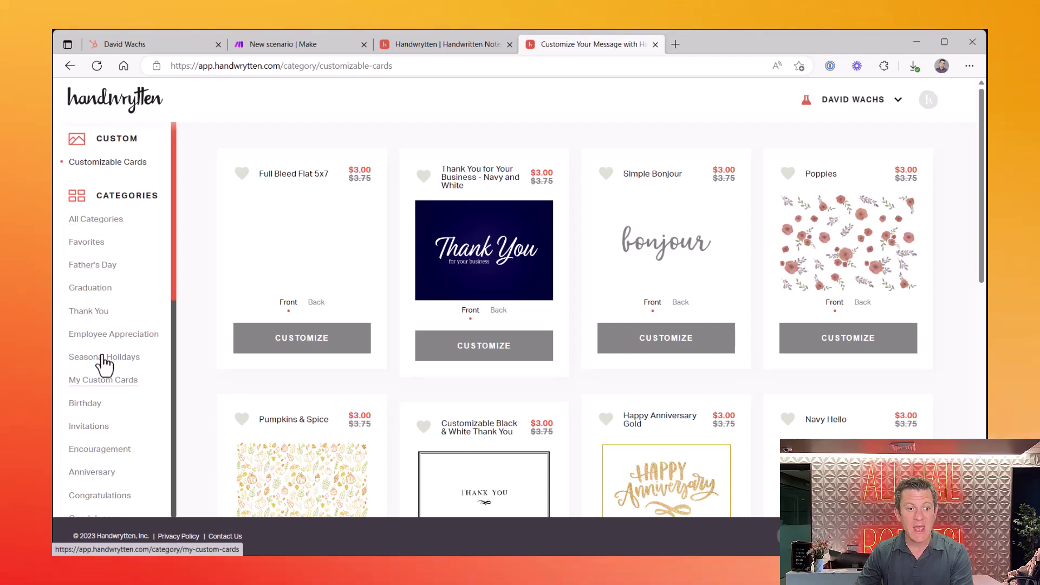
# Open My Custom Cards and start sending the One Tree Planted card
pyautogui.click(106, 383)
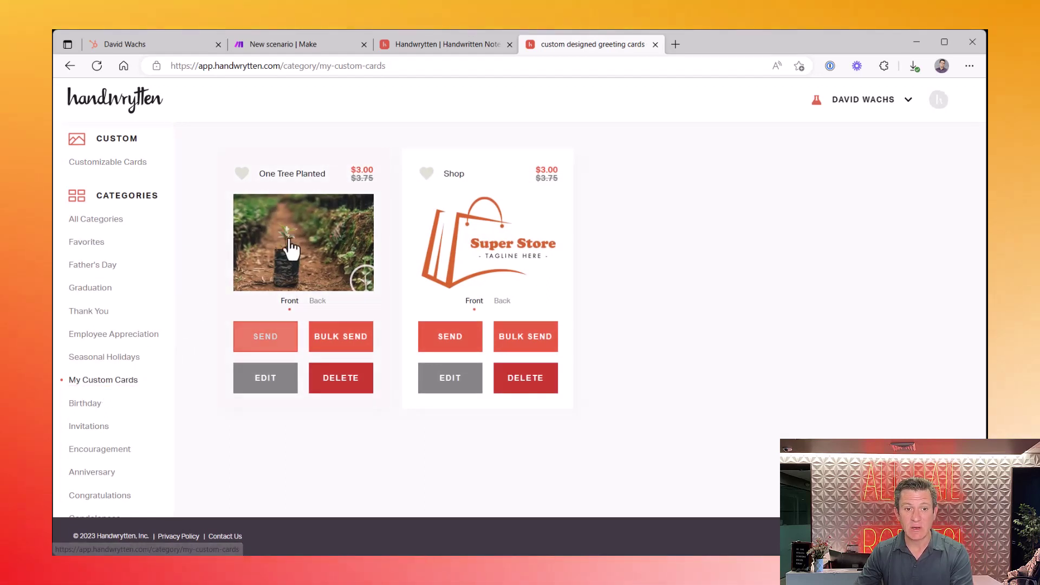
pyautogui.moveTo(292, 246)
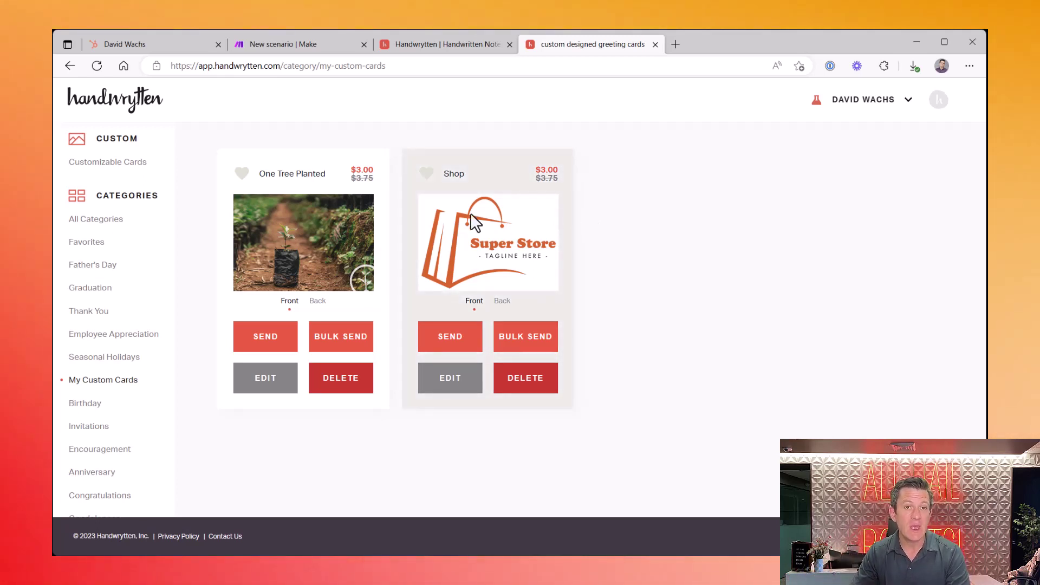
pyautogui.moveTo(330, 220)
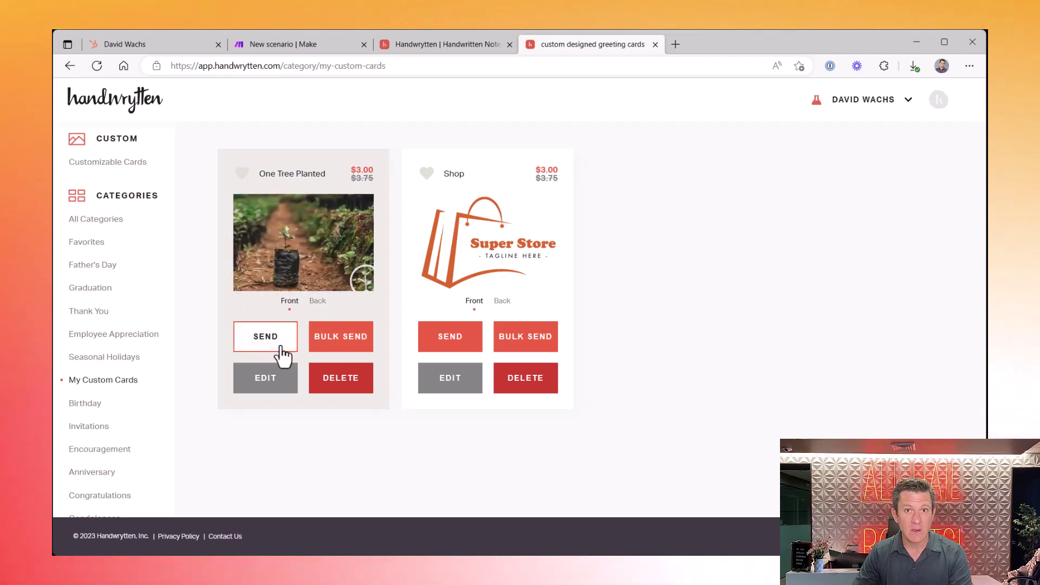
pyautogui.click(280, 344)
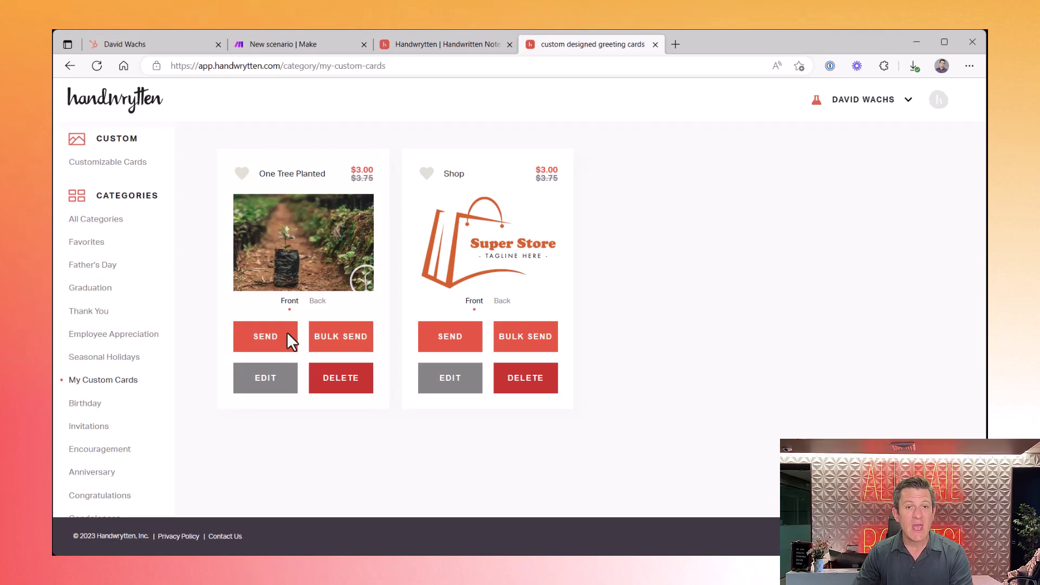
# Return to the handwrytten.com homepage and open Hubspot from the Integrations menu
pyautogui.click(444, 42)
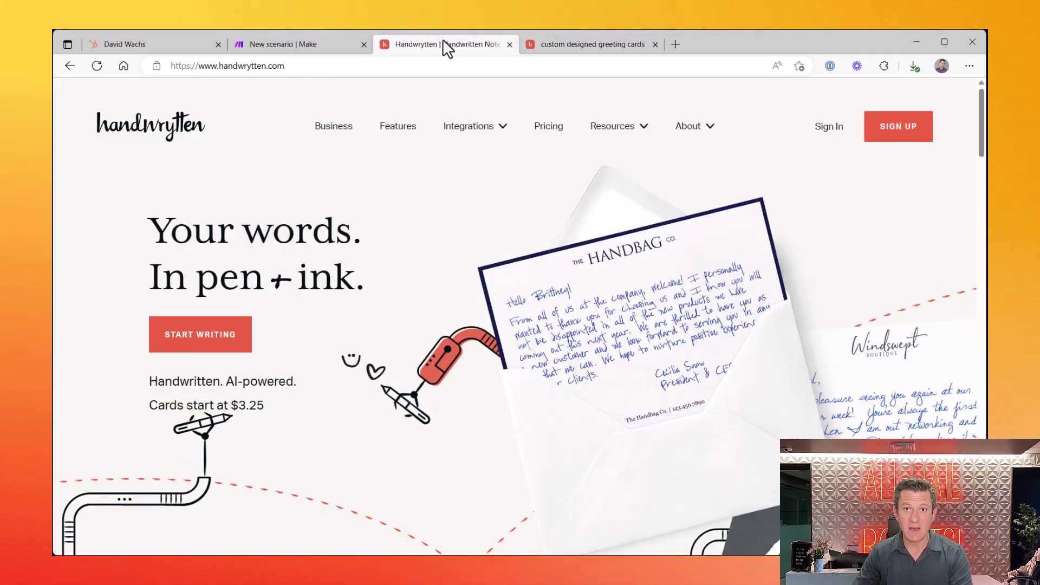
pyautogui.moveTo(470, 128)
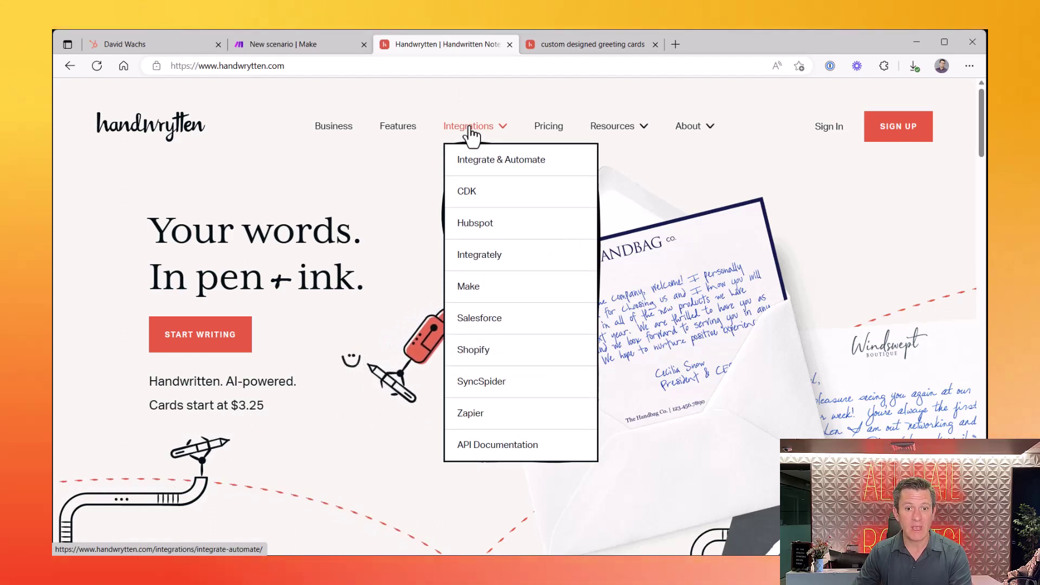
pyautogui.click(471, 223)
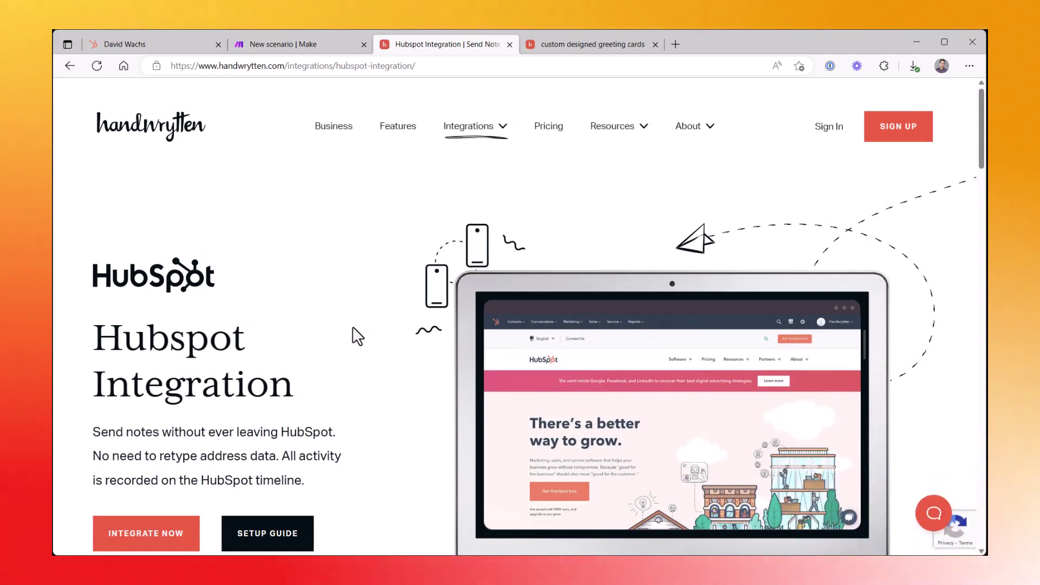
# On the HubSpot contact, open Send Handwrytten Note and choose the One Tree Planted custom card
pyautogui.click(169, 50)
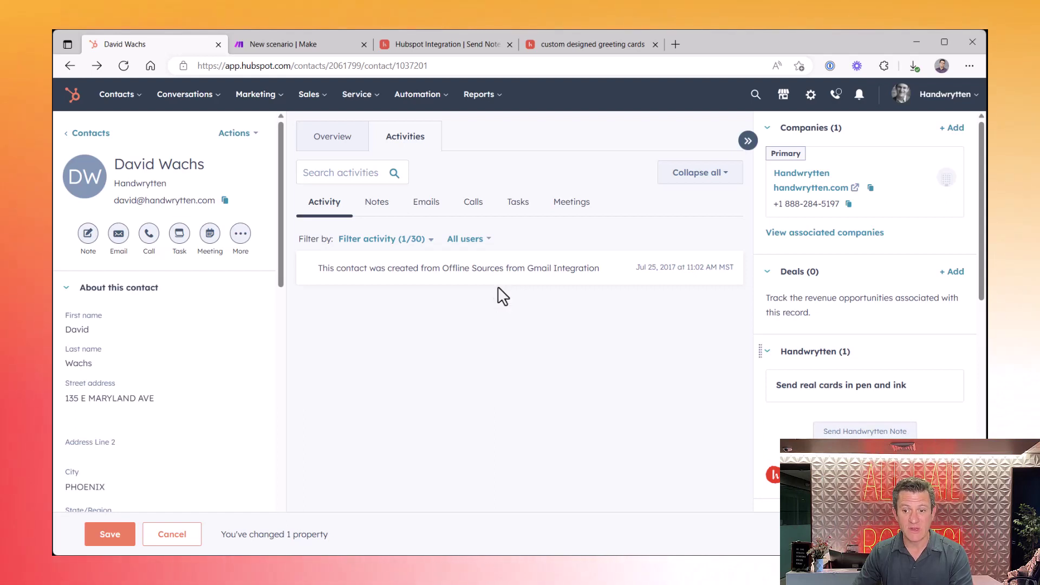
pyautogui.click(902, 434)
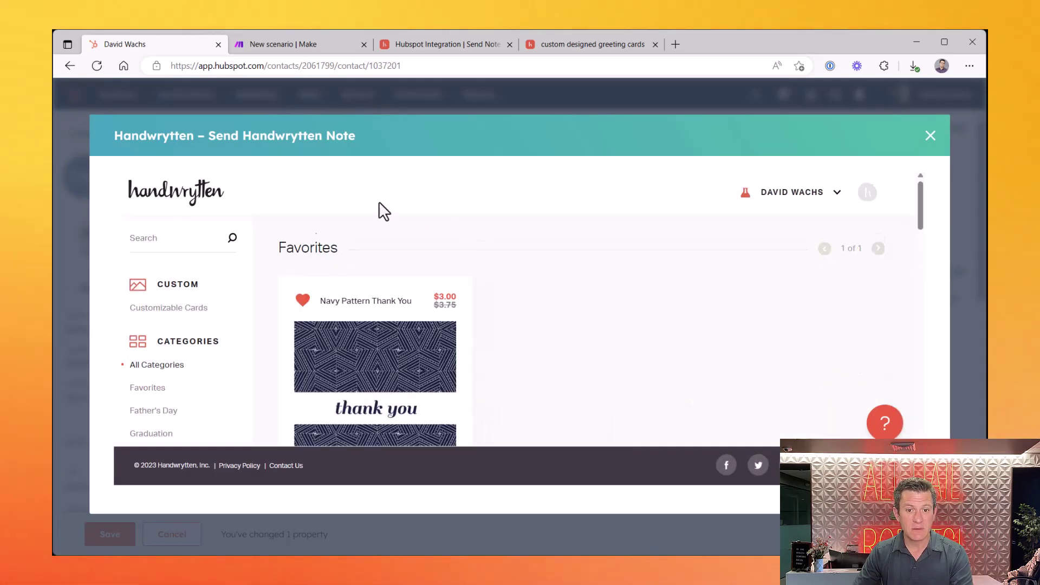
pyautogui.scroll(-3, 379, 206)
pyautogui.scroll(-3, 183, 374)
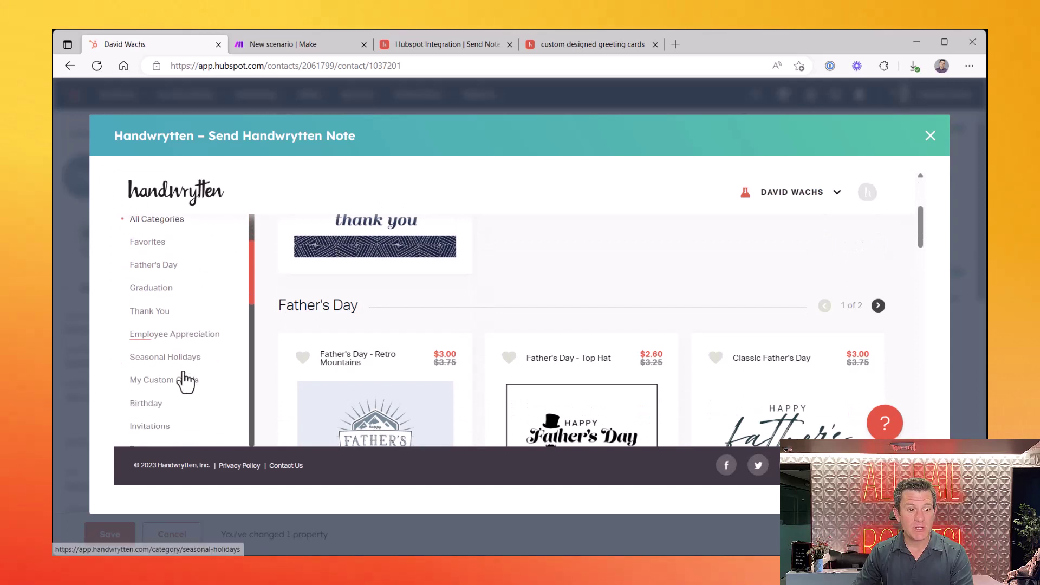
pyautogui.scroll(-2, 185, 380)
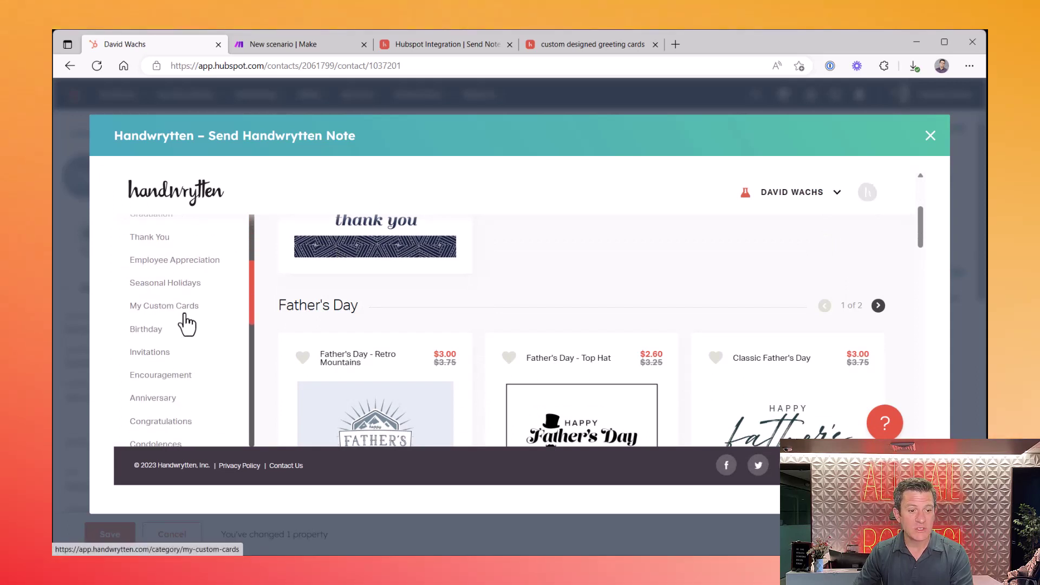
pyautogui.click(185, 313)
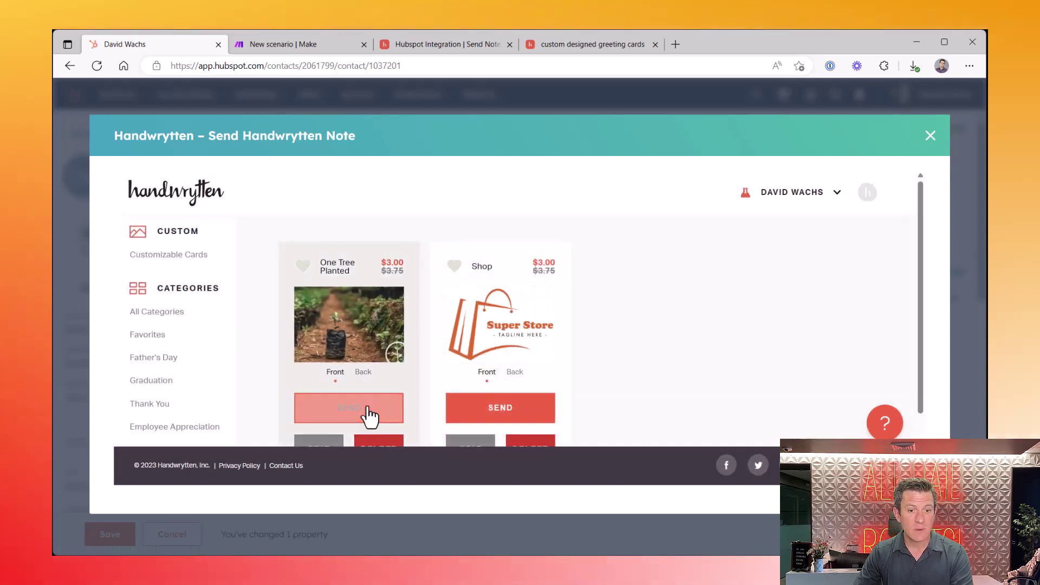
pyautogui.click(366, 412)
pyautogui.scroll(-4, 358, 409)
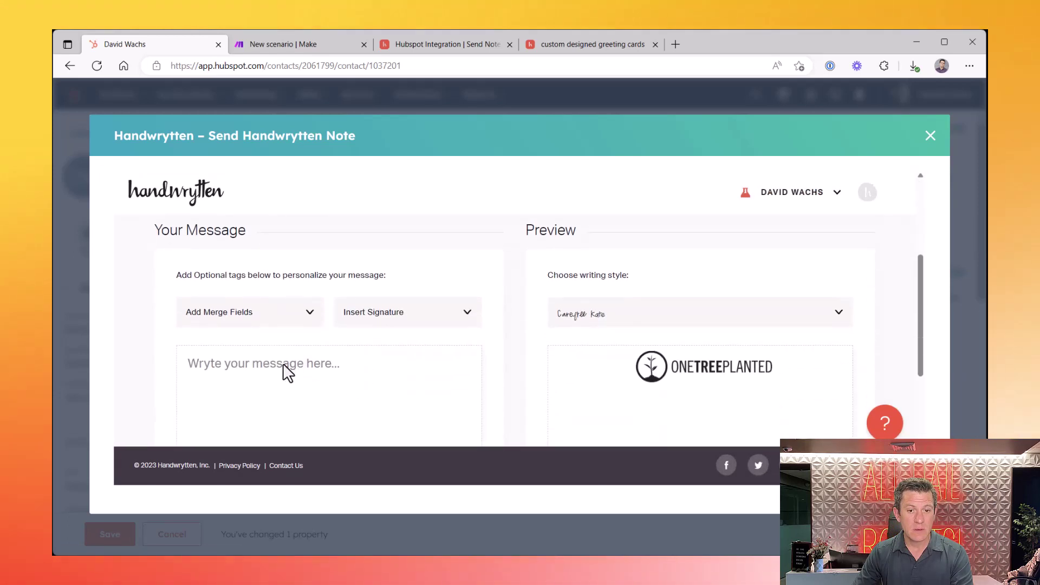
# Write a greeting to the contact and the line 'I have planted a tree in your honor.'
pyautogui.click(276, 361)
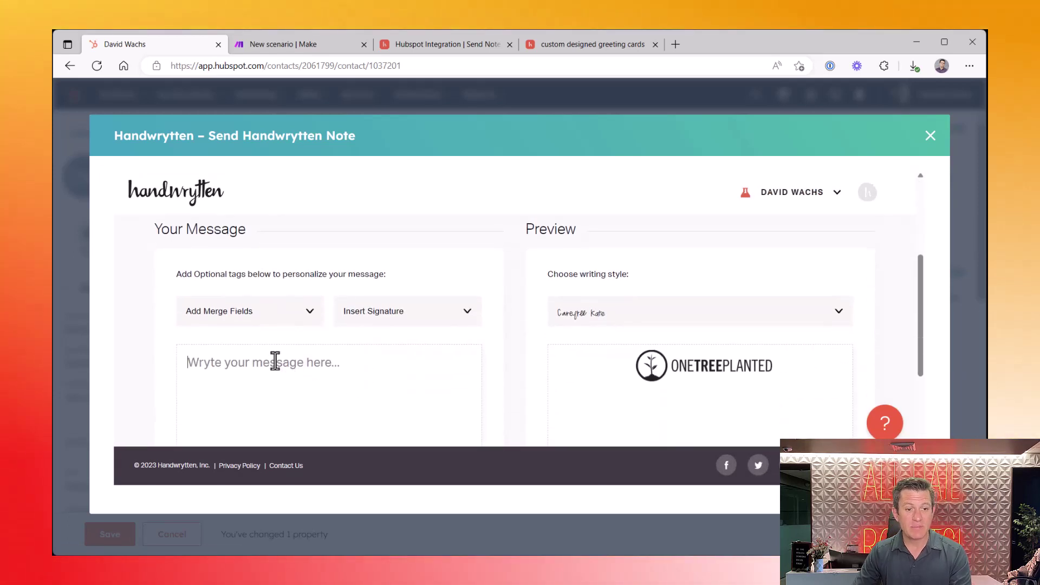
pyautogui.write('Dear ')
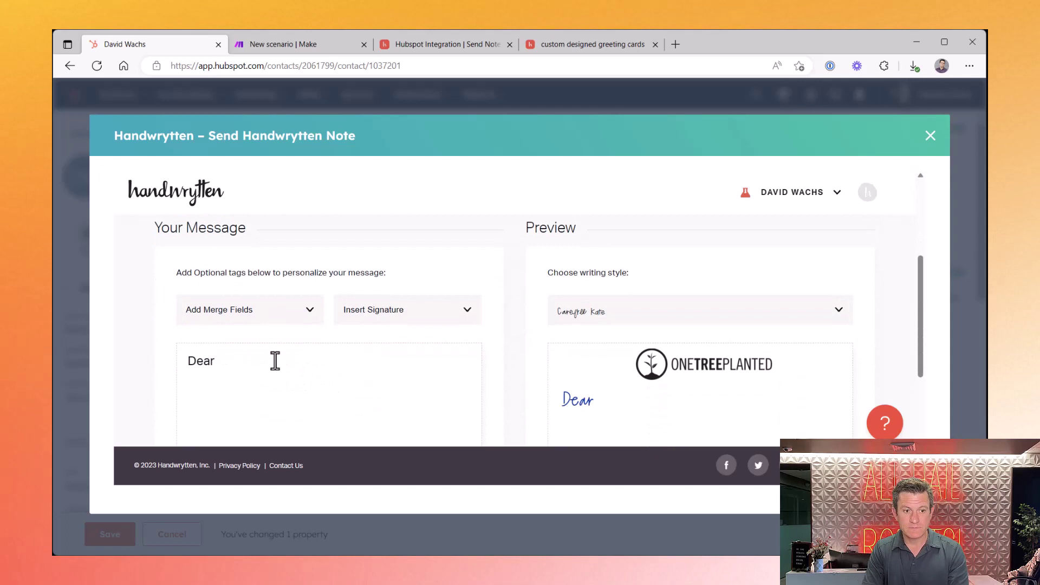
pyautogui.write('Da')
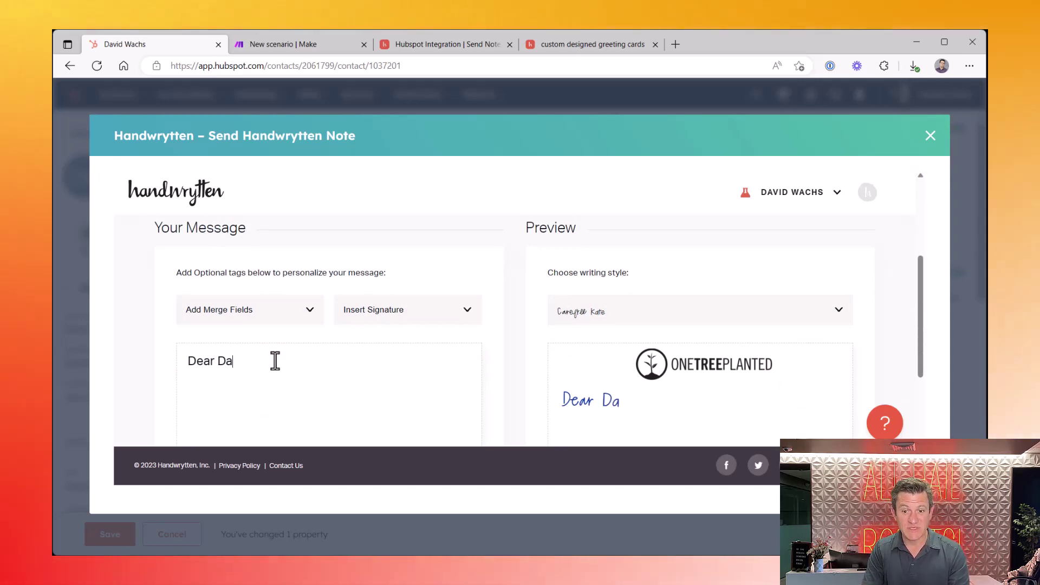
pyautogui.write('vid,')
pyautogui.press('Return')
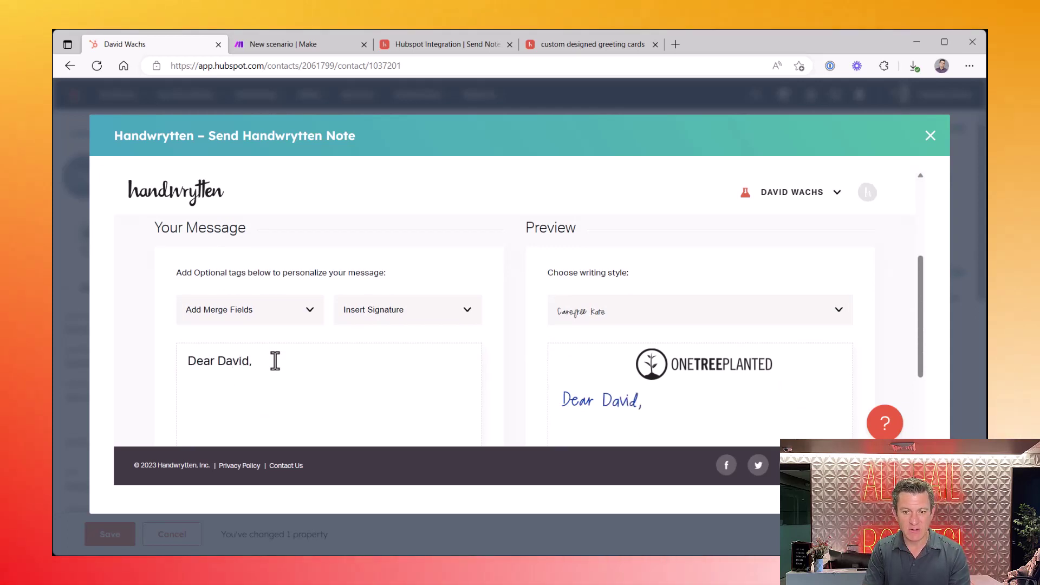
pyautogui.scroll(-1, 271, 347)
pyautogui.write('I')
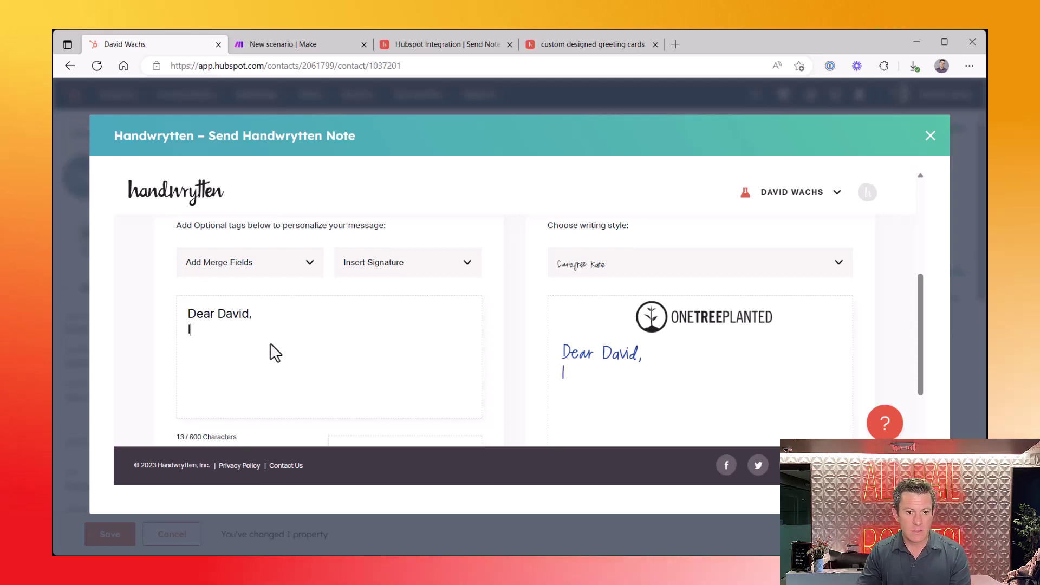
pyautogui.write(' have planted a tree in your')
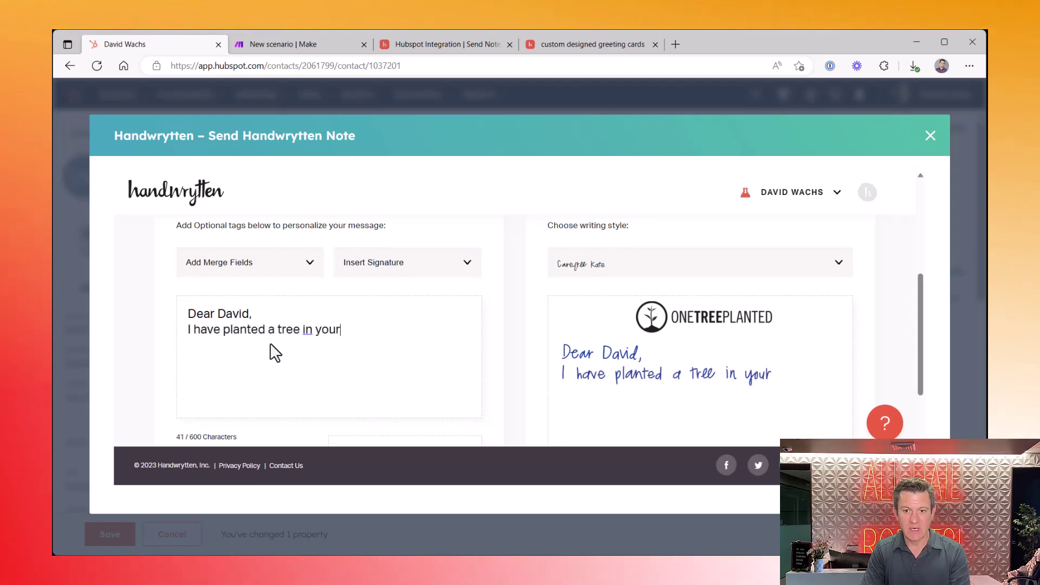
pyautogui.write('.')
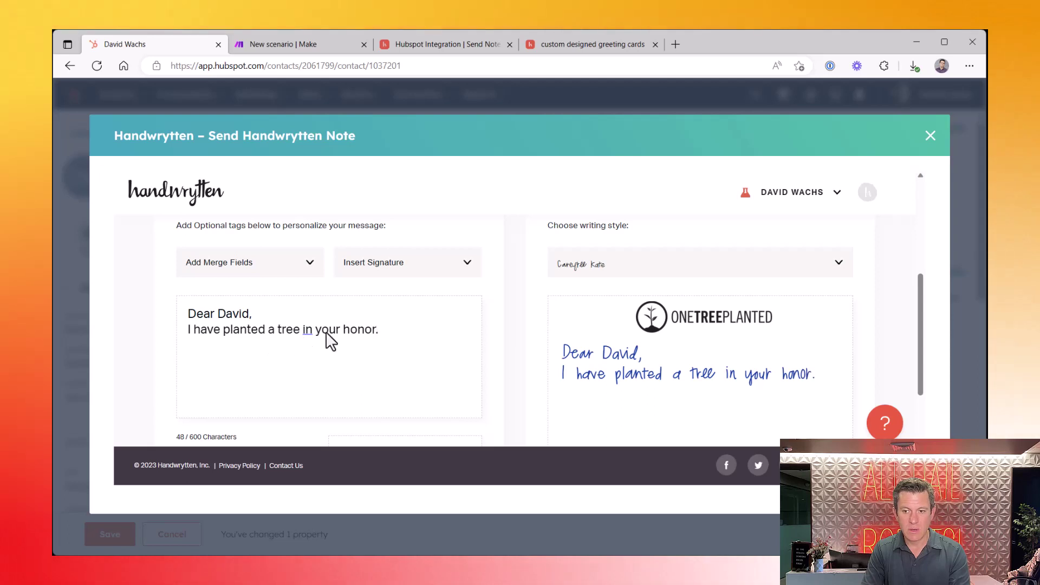
# Set the note's handwriting style to Joyful Jennifer
pyautogui.click(660, 265)
pyautogui.scroll(-4, 675, 356)
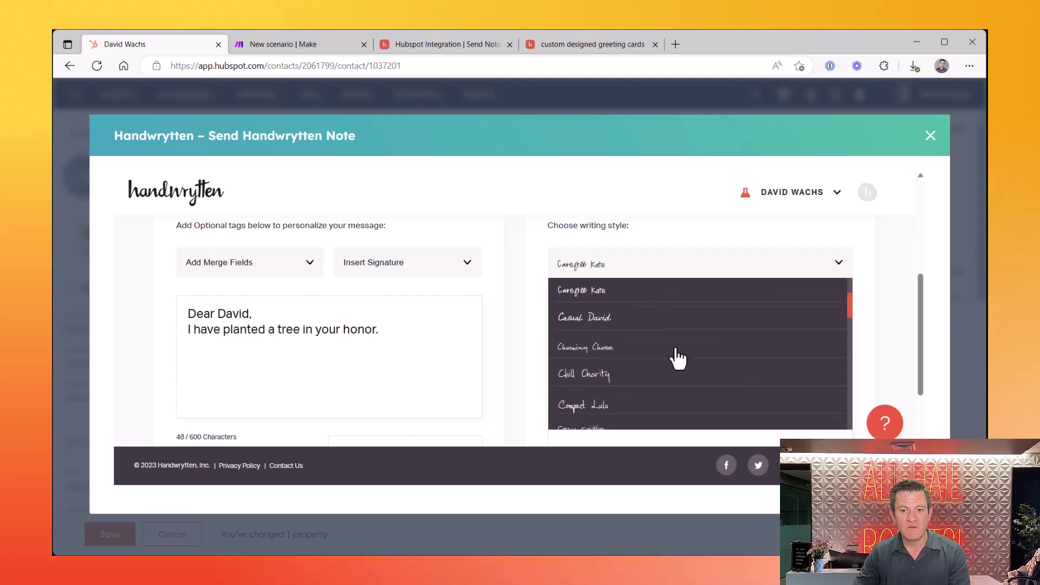
pyautogui.scroll(-3, 677, 357)
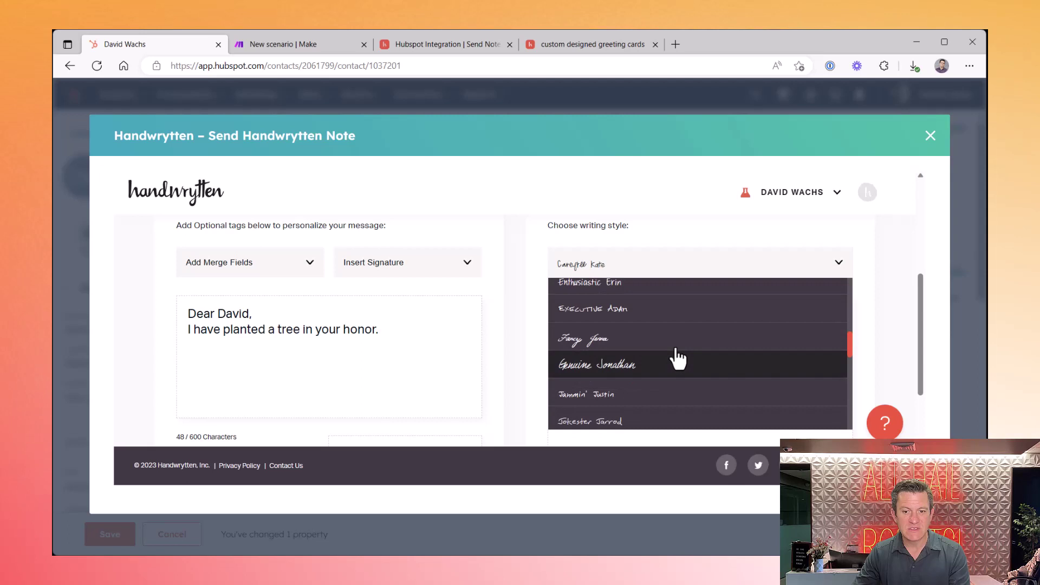
pyautogui.scroll(-2, 677, 357)
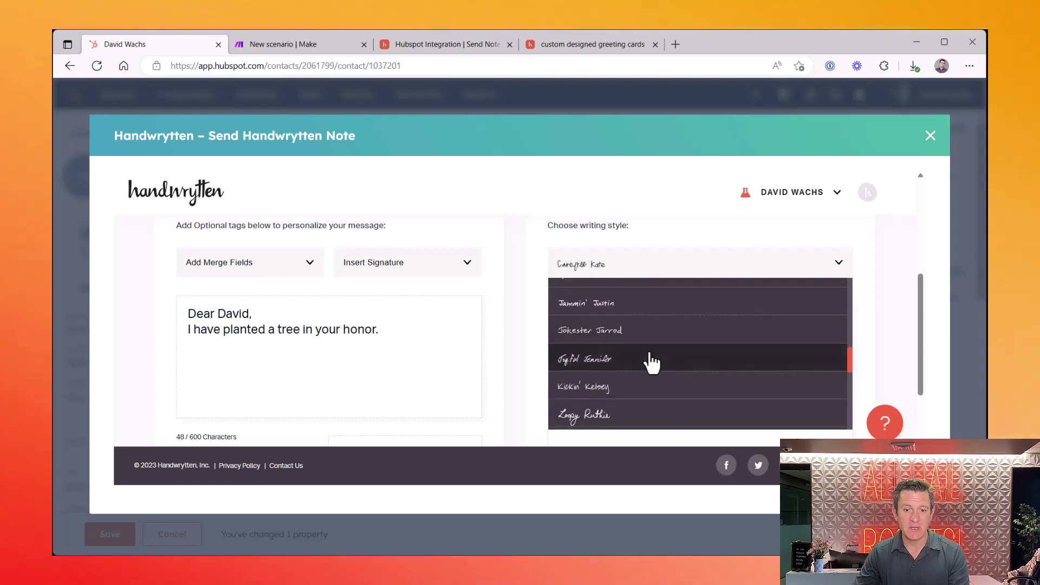
pyautogui.click(615, 364)
pyautogui.scroll(-3, 612, 358)
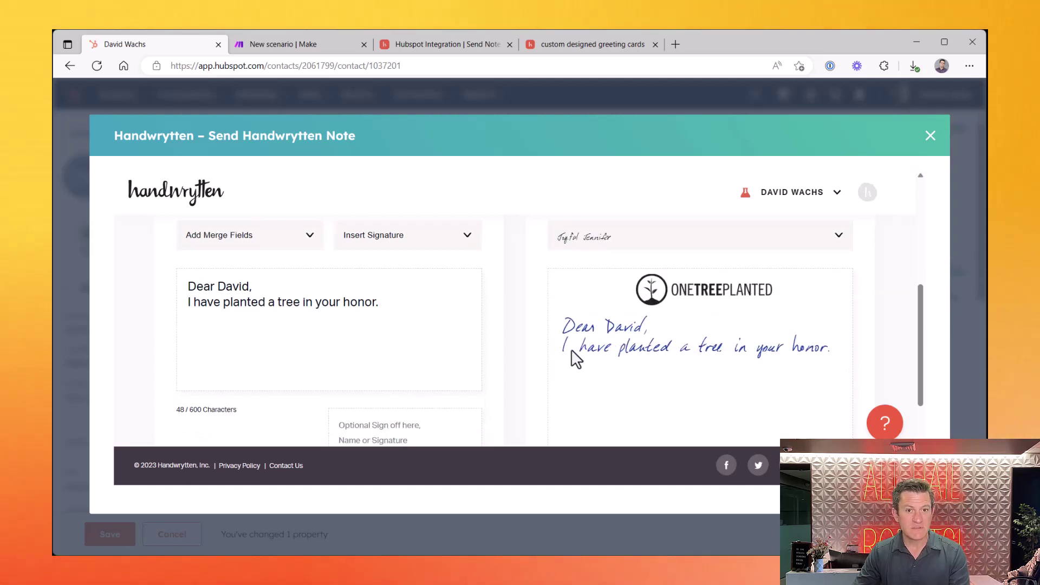
# Insert the saved signature below the message and review the card preview
pyautogui.scroll(5, 440, 335)
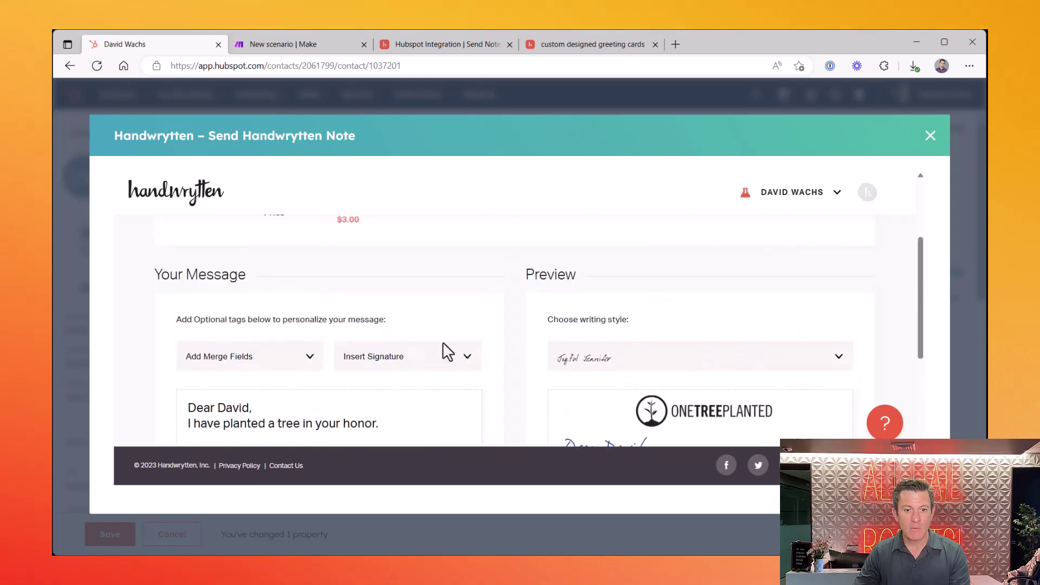
pyautogui.click(442, 357)
pyautogui.click(450, 444)
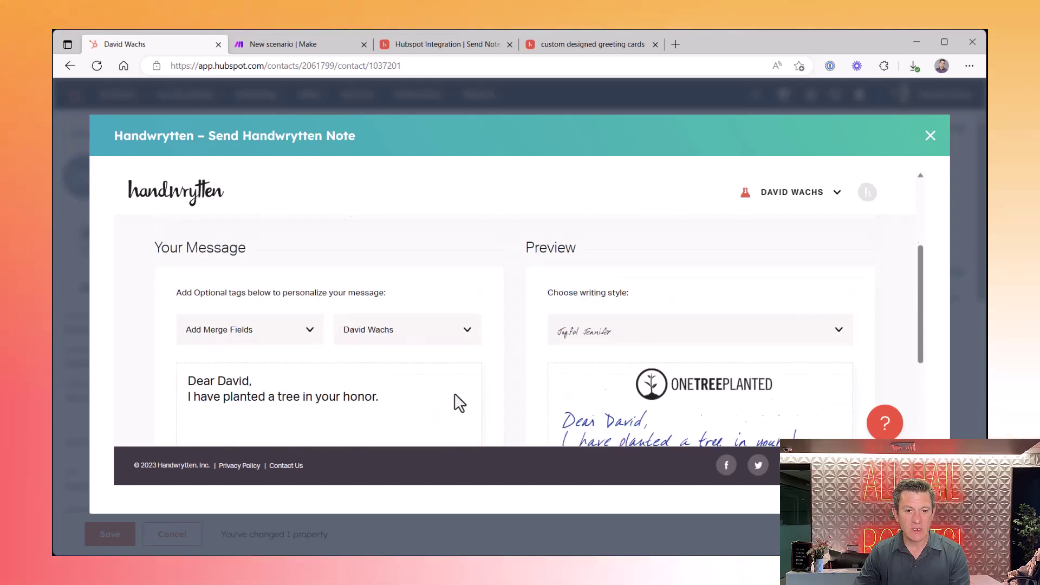
pyautogui.scroll(-5, 458, 400)
pyautogui.scroll(1, 459, 402)
pyautogui.scroll(1, 459, 403)
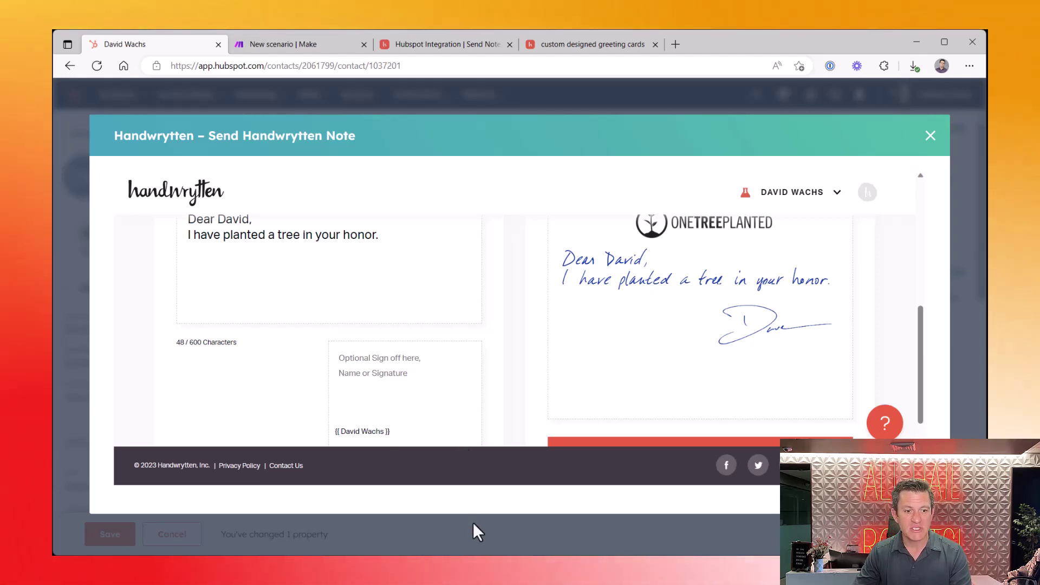
pyautogui.scroll(-3, 652, 300)
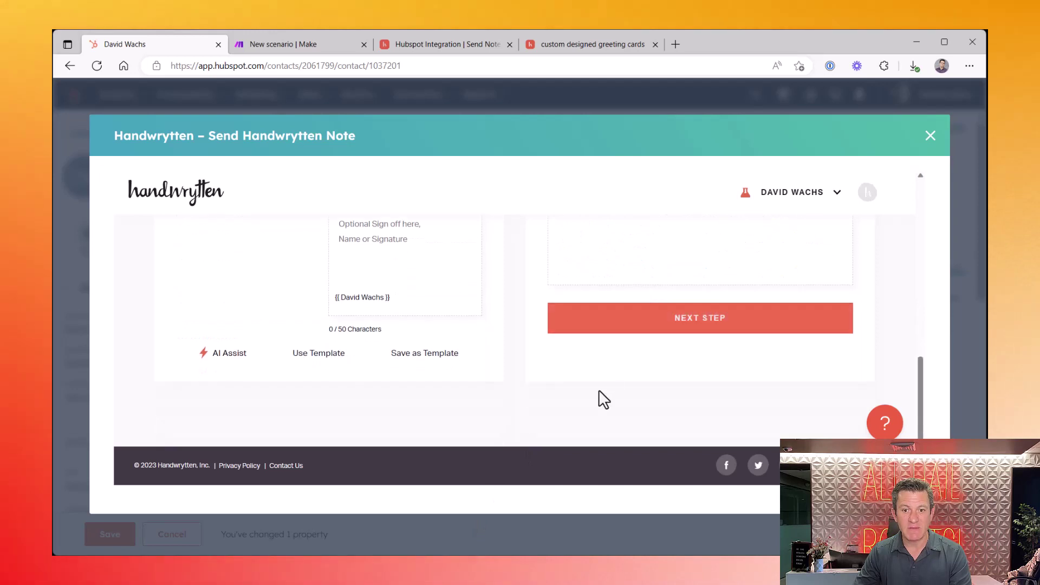
pyautogui.scroll(3, 599, 390)
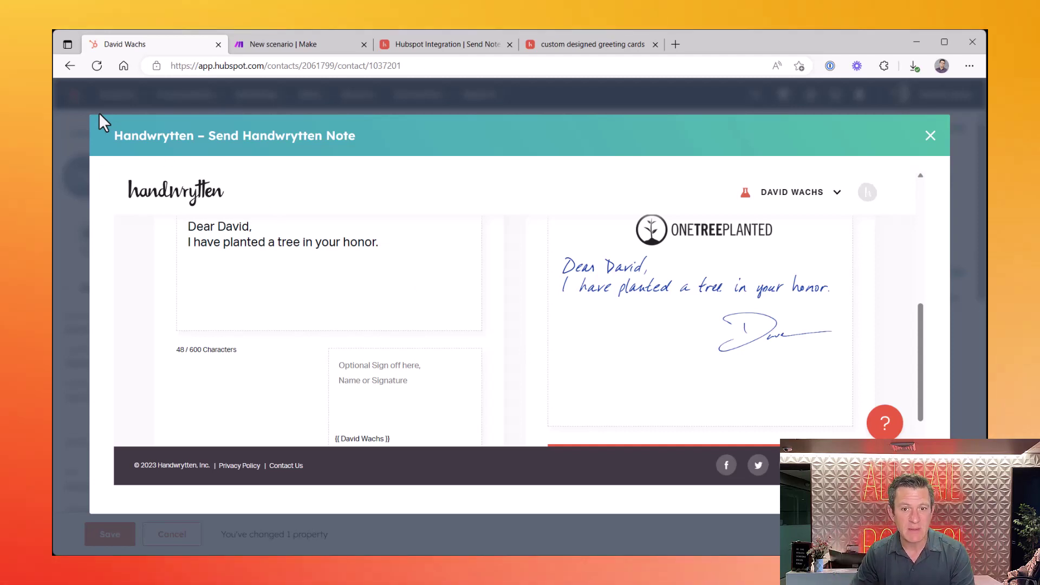
pyautogui.scroll(-3, 147, 131)
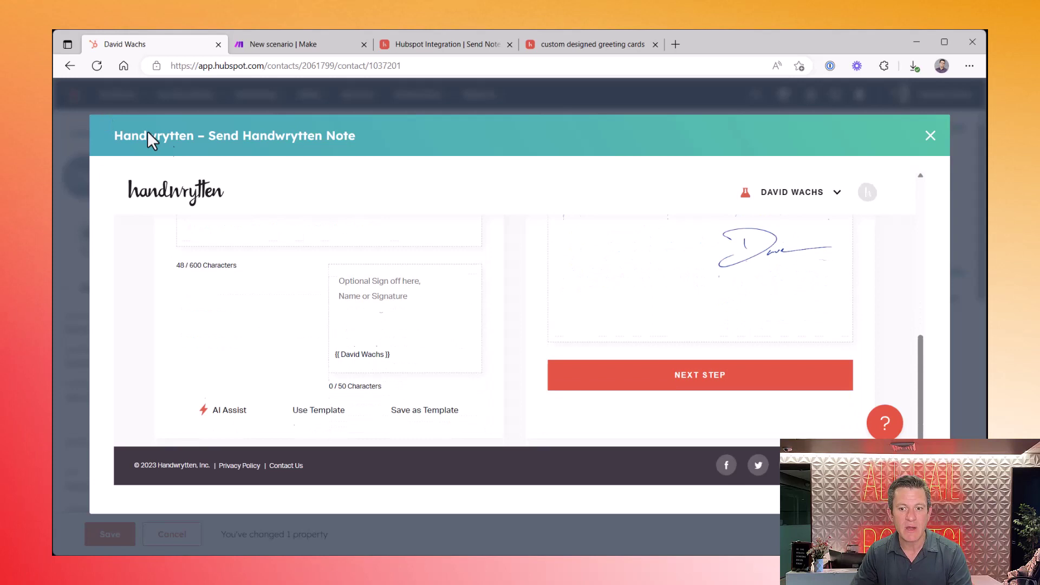
# Advance to the card review step and tick the test contact as the only recipient
pyautogui.click(655, 325)
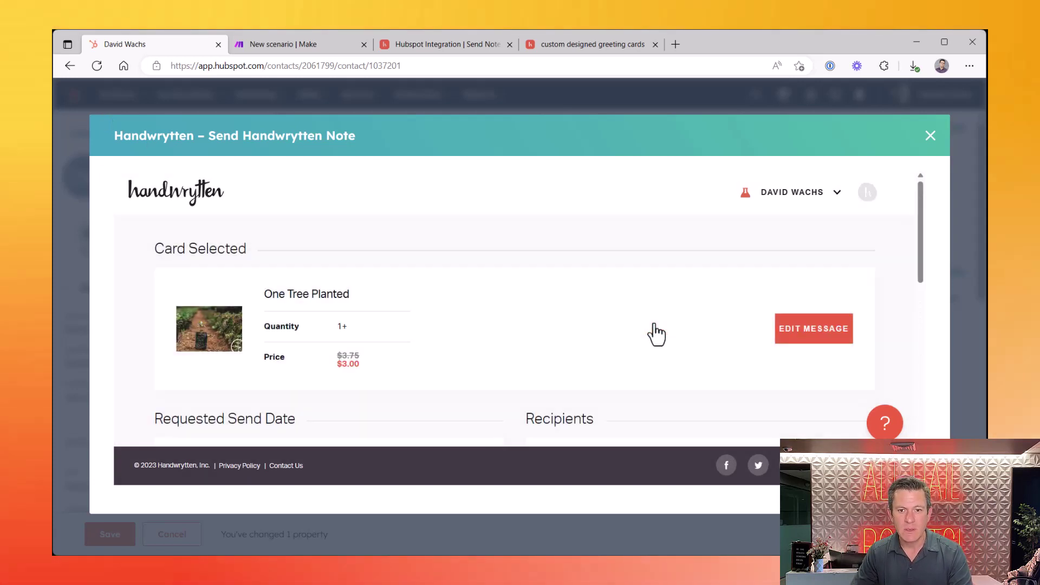
pyautogui.scroll(-4, 655, 324)
pyautogui.scroll(-1, 659, 332)
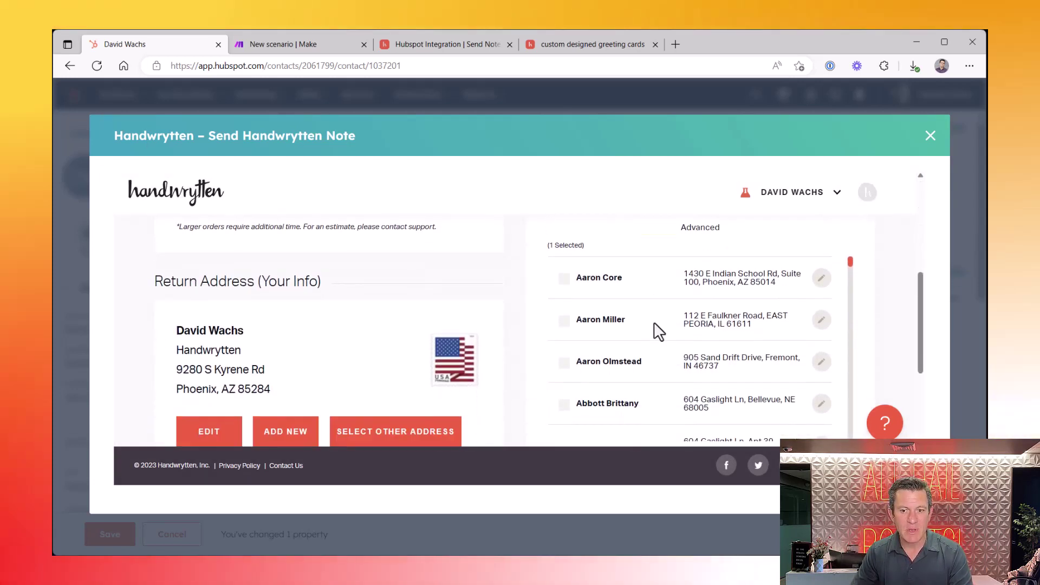
pyautogui.scroll(1, 654, 323)
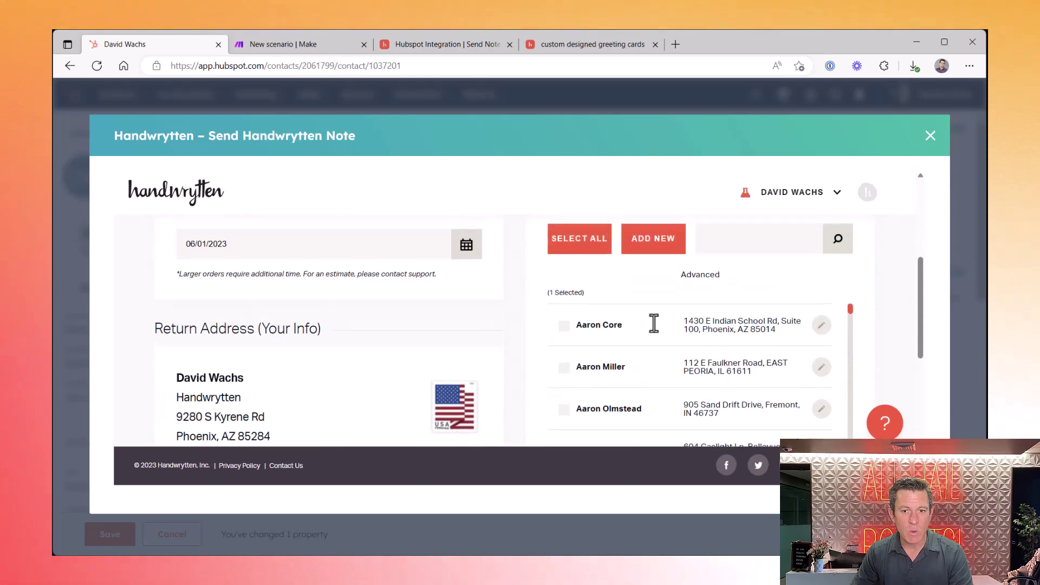
pyautogui.scroll(2, 657, 332)
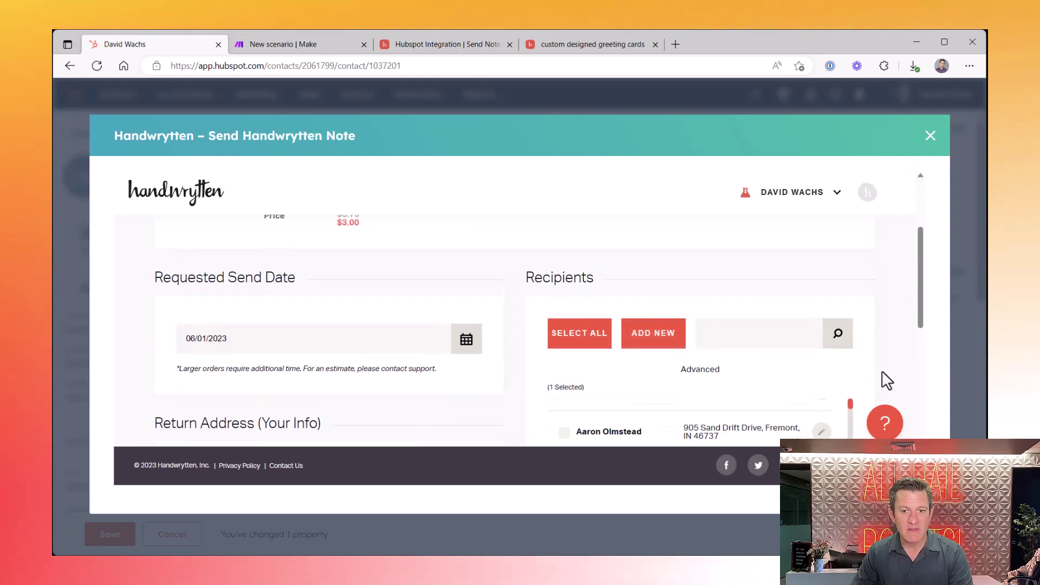
pyautogui.scroll(-5, 885, 373)
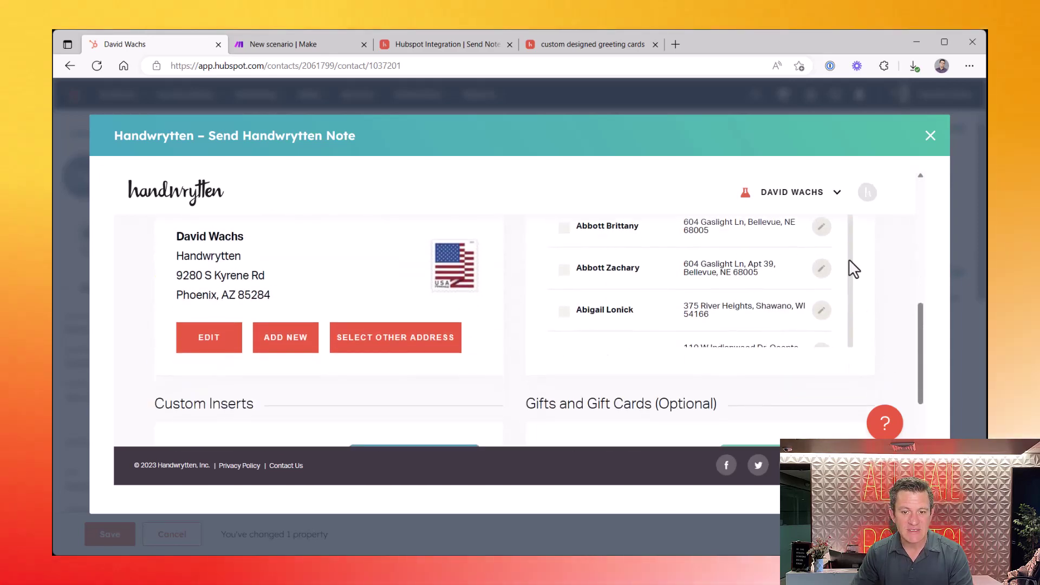
pyautogui.scroll(-3, 849, 259)
pyautogui.scroll(-4, 849, 259)
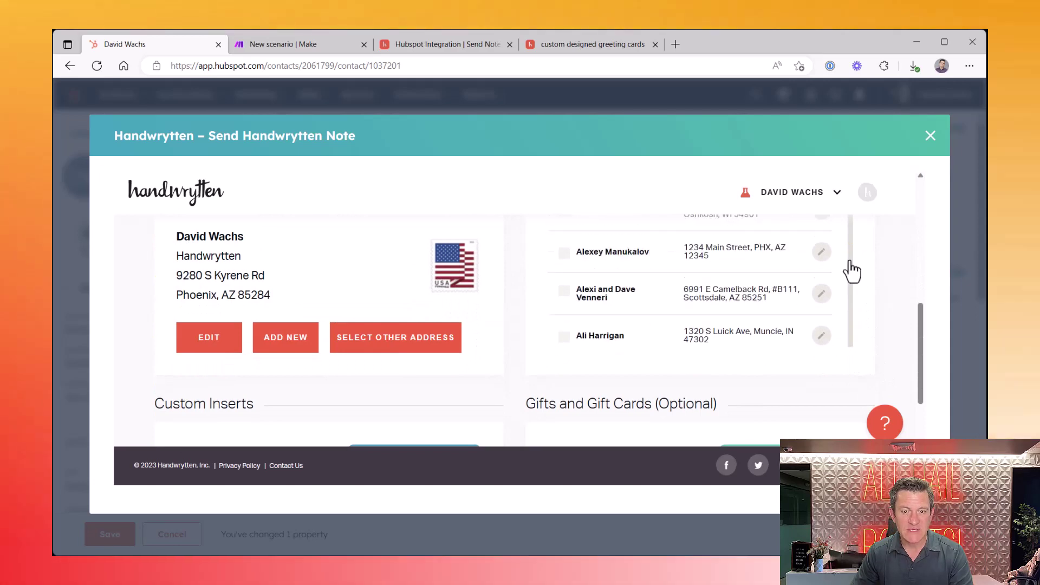
pyautogui.scroll(-2, 849, 259)
pyautogui.scroll(6, 849, 260)
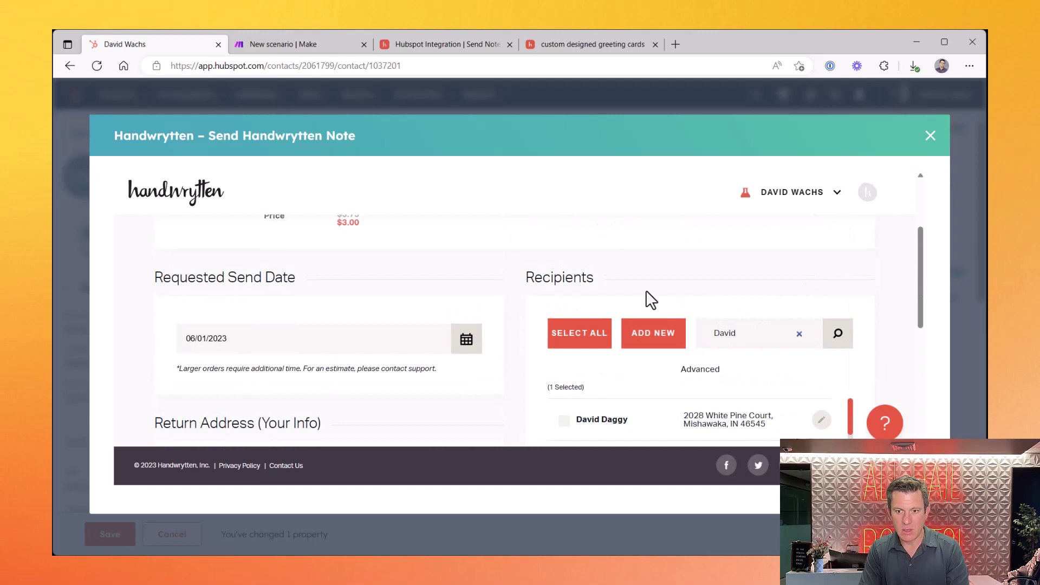
pyautogui.scroll(-8, 646, 291)
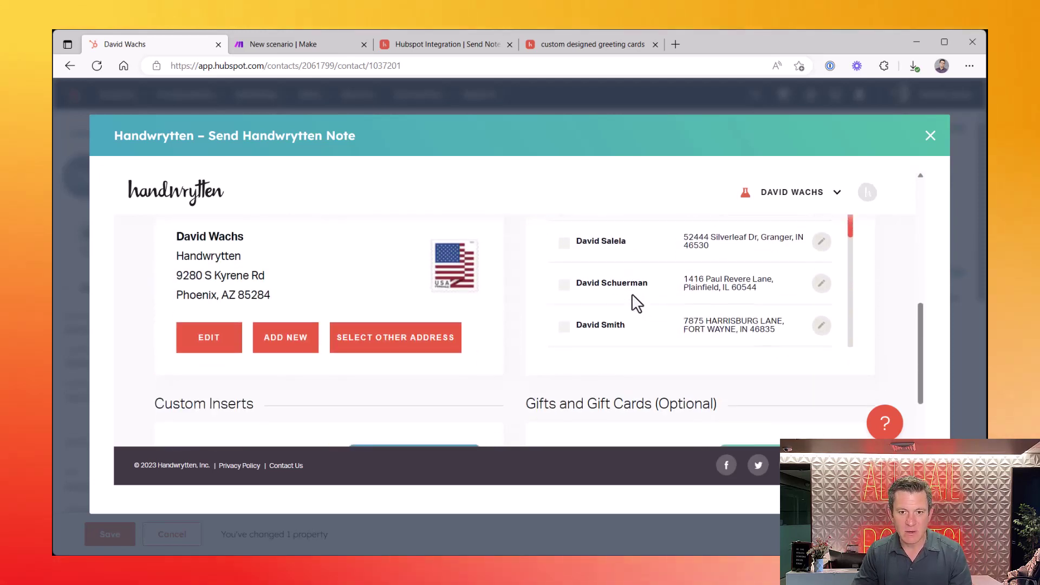
pyautogui.scroll(-5, 633, 297)
pyautogui.click(633, 297)
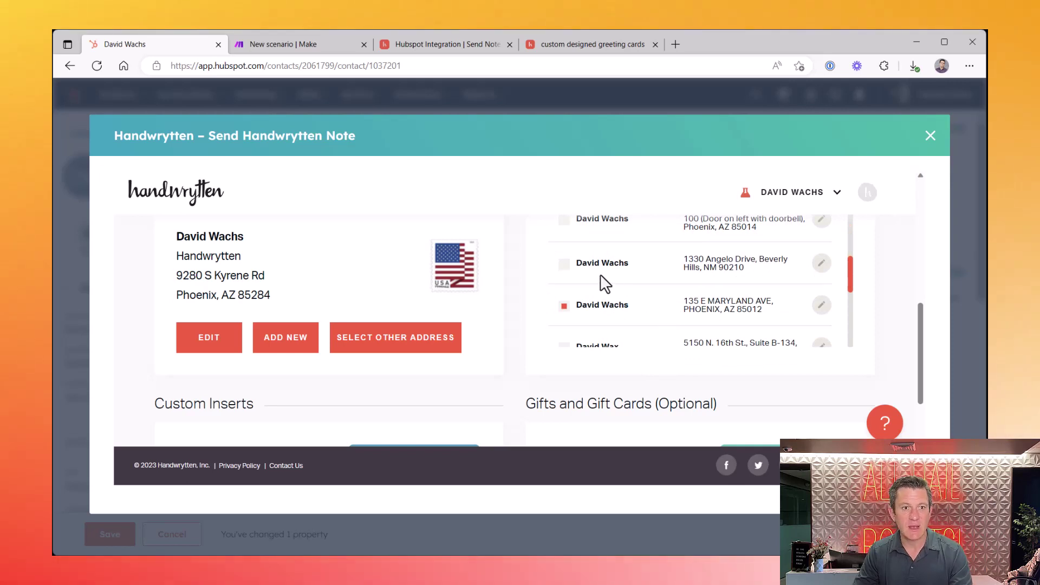
# Add the note to the basket, place the $0.00 test order, and go back to HubSpot
pyautogui.scroll(-8, 599, 288)
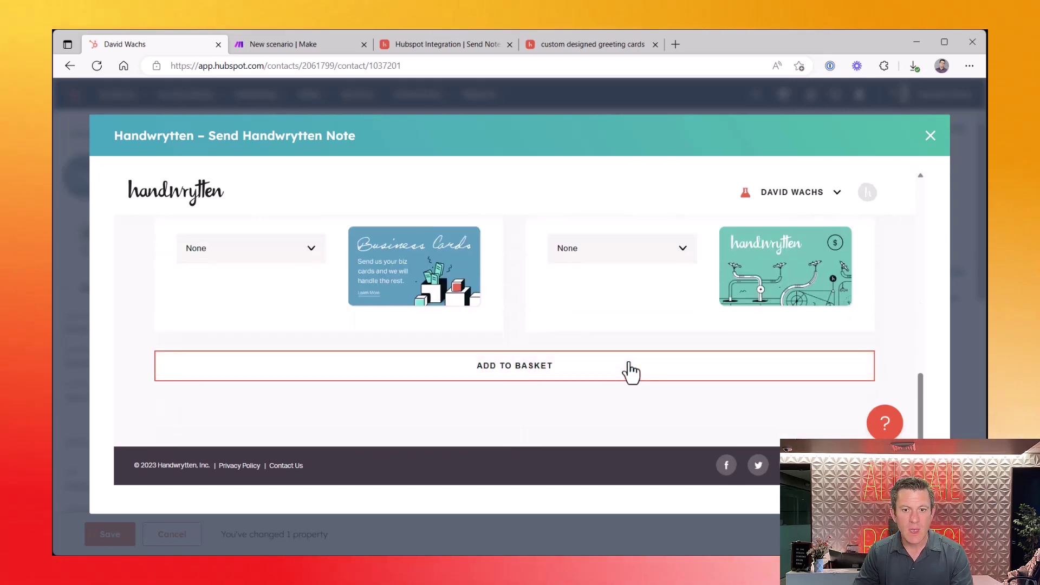
pyautogui.click(534, 370)
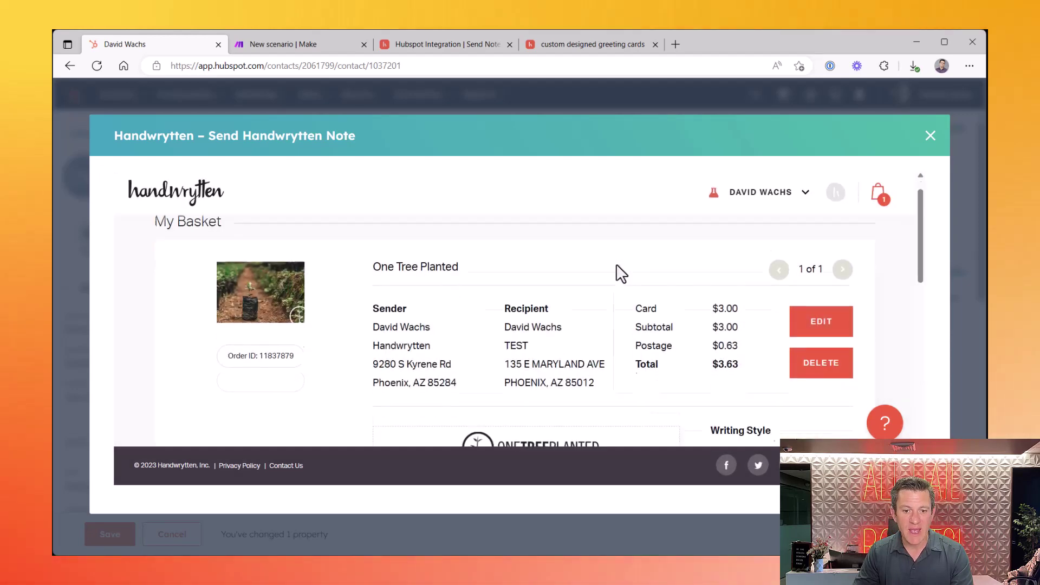
pyautogui.scroll(-5, 617, 266)
pyautogui.scroll(-6, 620, 273)
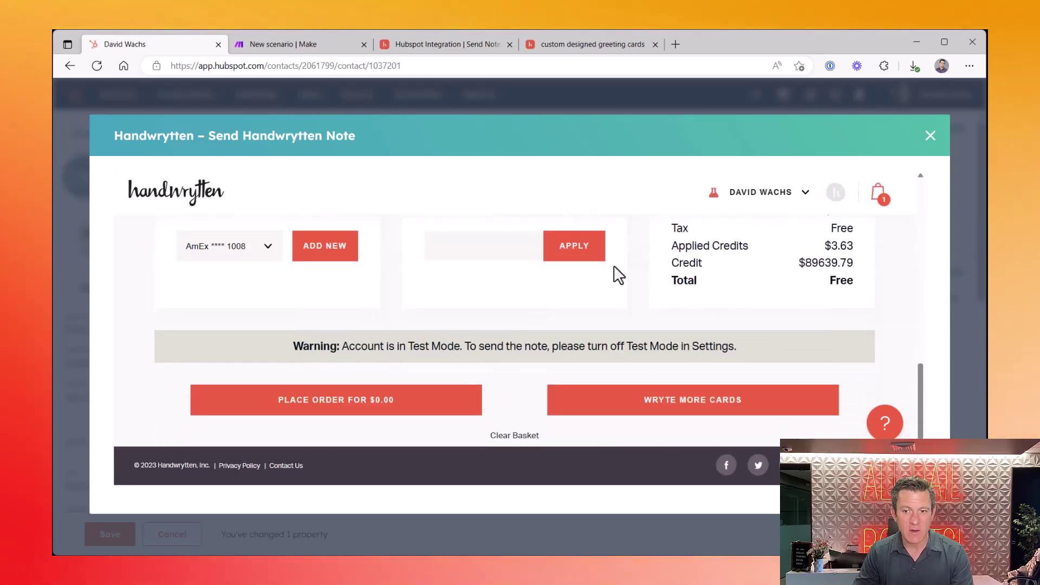
pyautogui.click(336, 412)
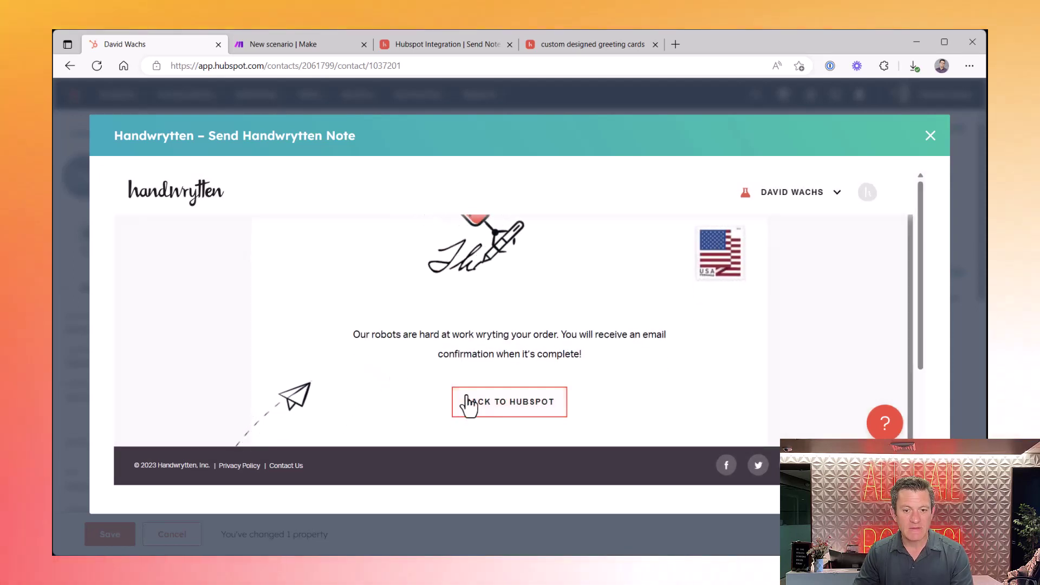
pyautogui.click(498, 412)
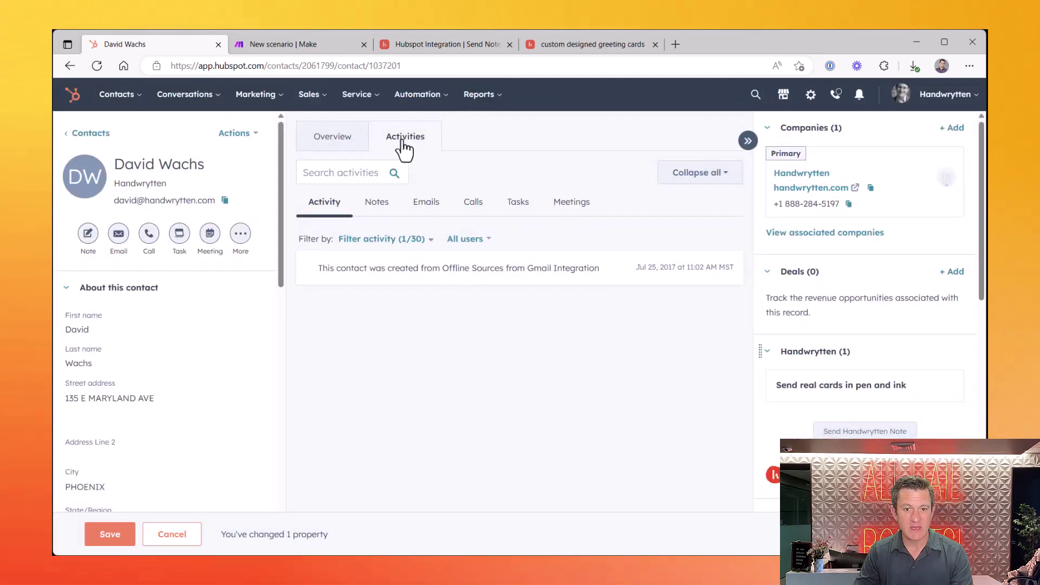
# Show the contact's Activities, expand the Handwrytten note entry, and highlight its message
pyautogui.click(404, 143)
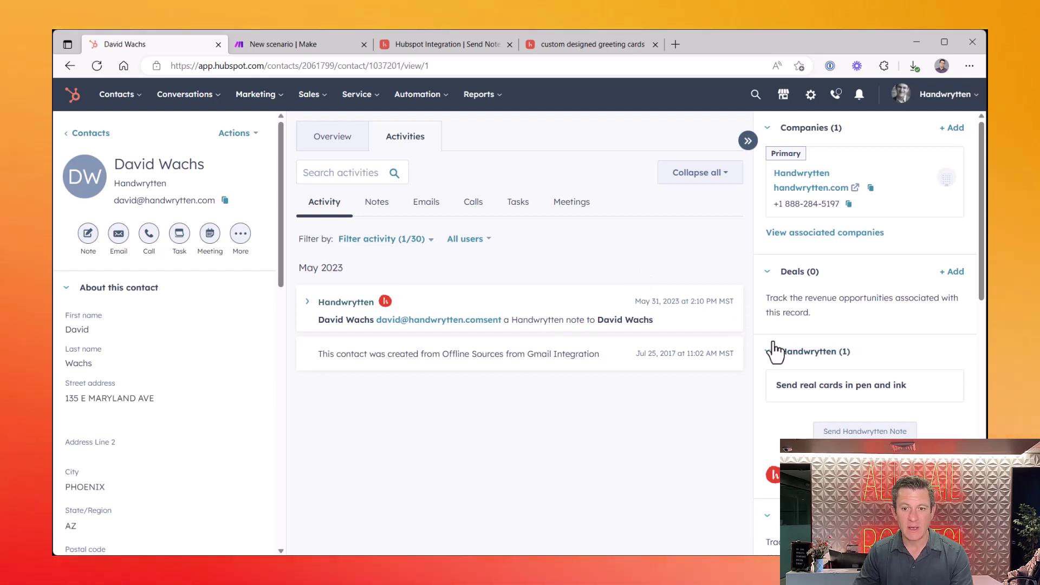
pyautogui.click(594, 326)
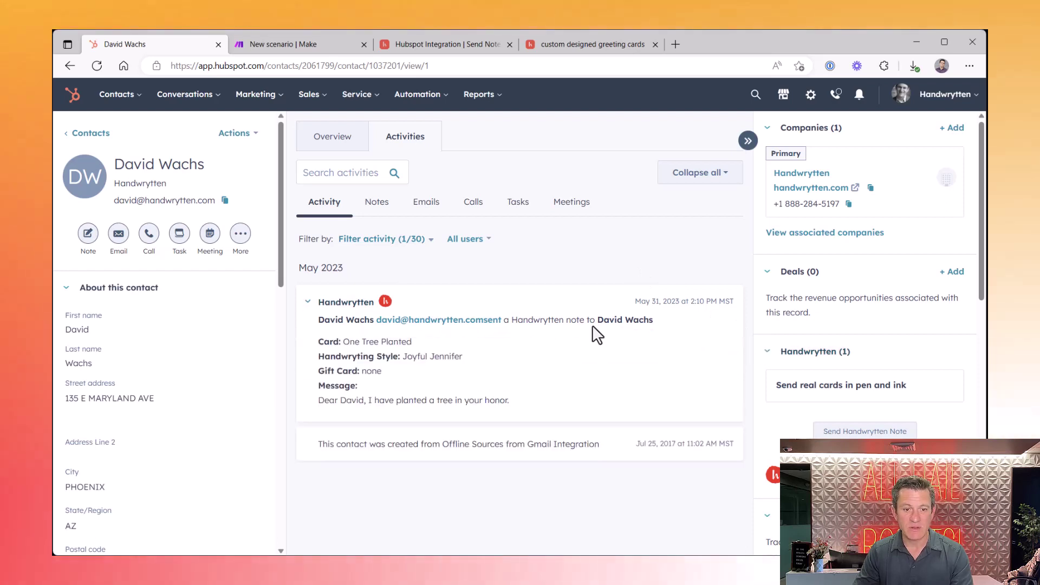
pyautogui.moveTo(318, 400); pyautogui.dragTo(507, 402)
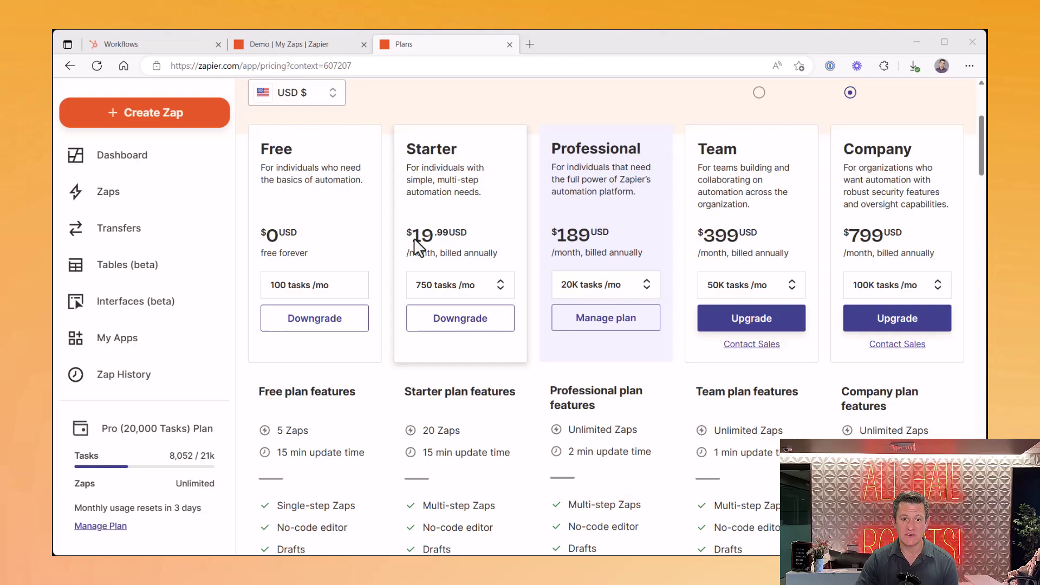
# Scroll through the Zapier Plans page, then return to the empty Demo folder of Zaps
pyautogui.scroll(-10, 497, 283)
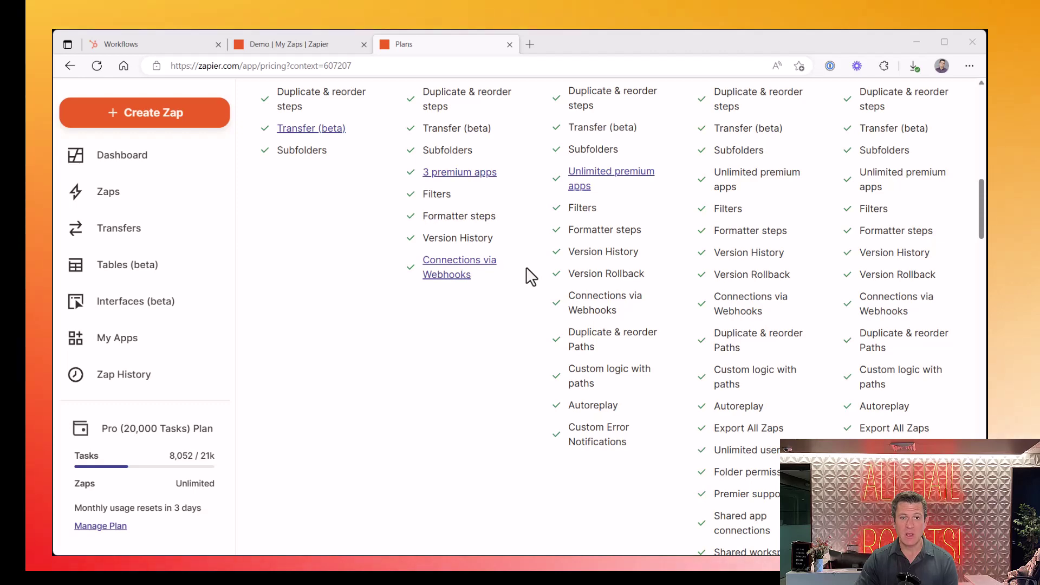
pyautogui.scroll(10, 495, 184)
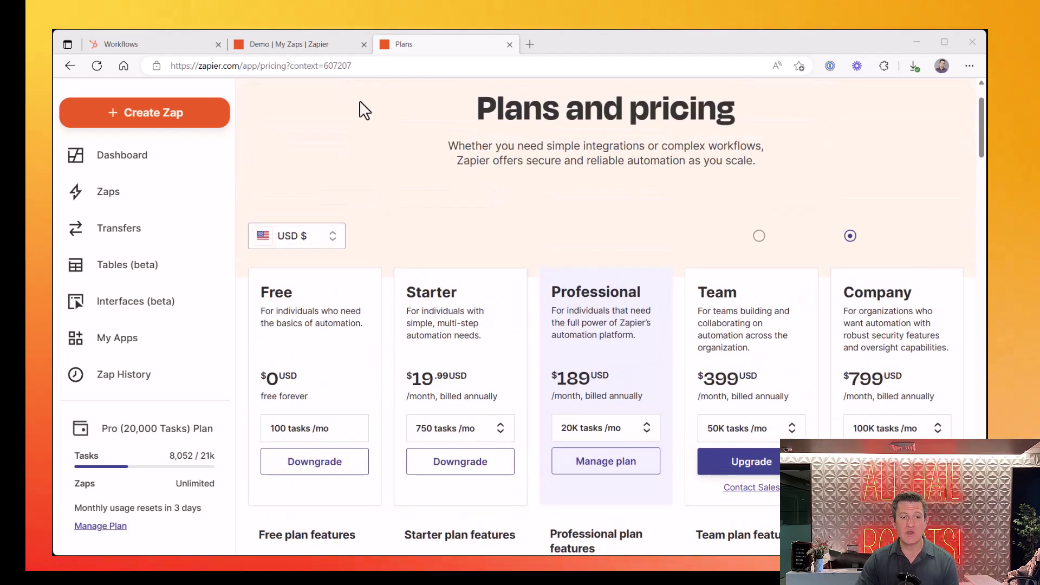
pyautogui.click(271, 47)
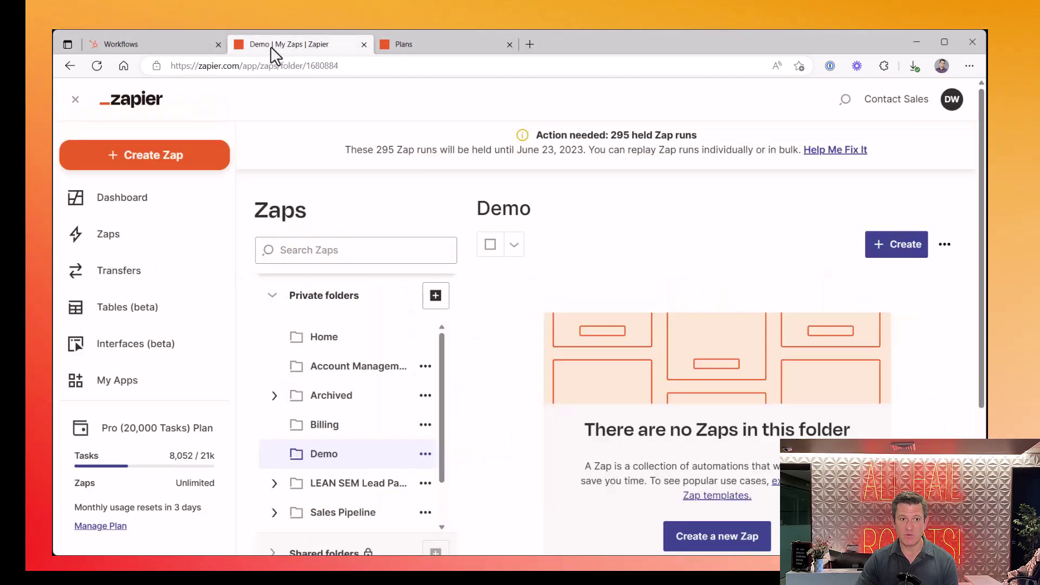
# Start a new Zap and pick Webhooks by Zapier, found by searching 'webhook', as its trigger app
pyautogui.click(150, 158)
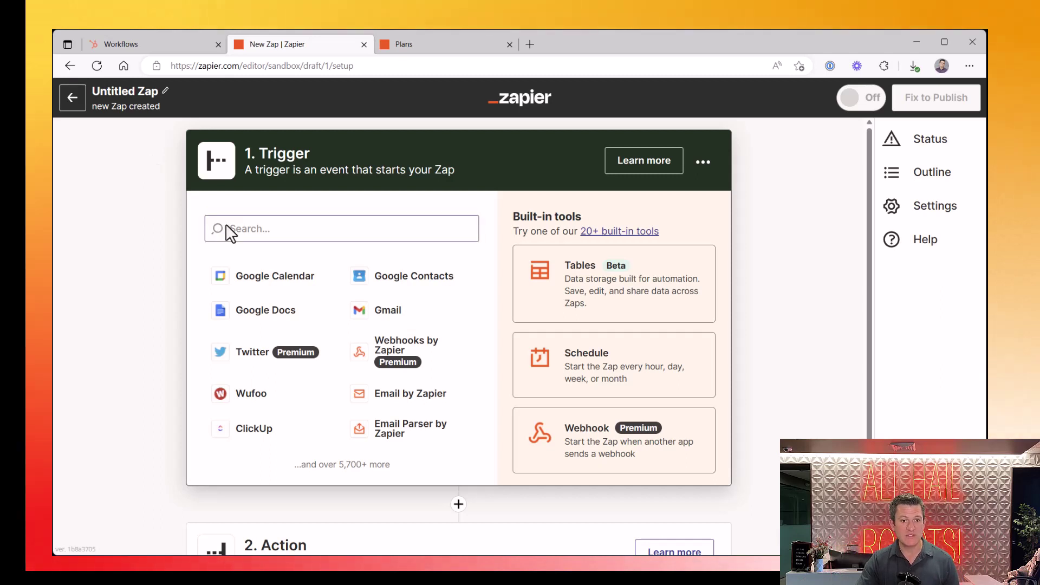
pyautogui.click(241, 229)
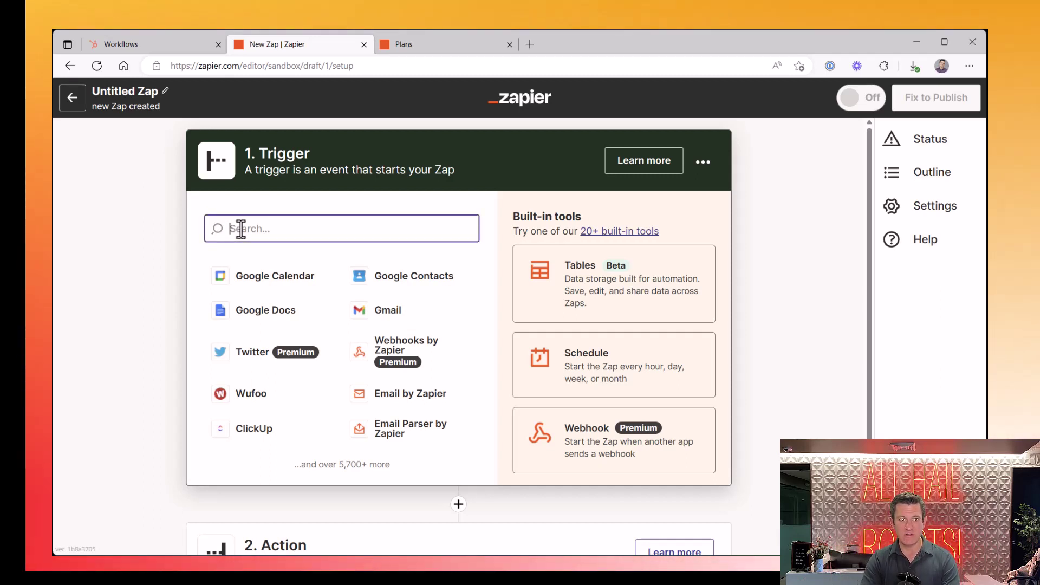
pyautogui.write('webhook')
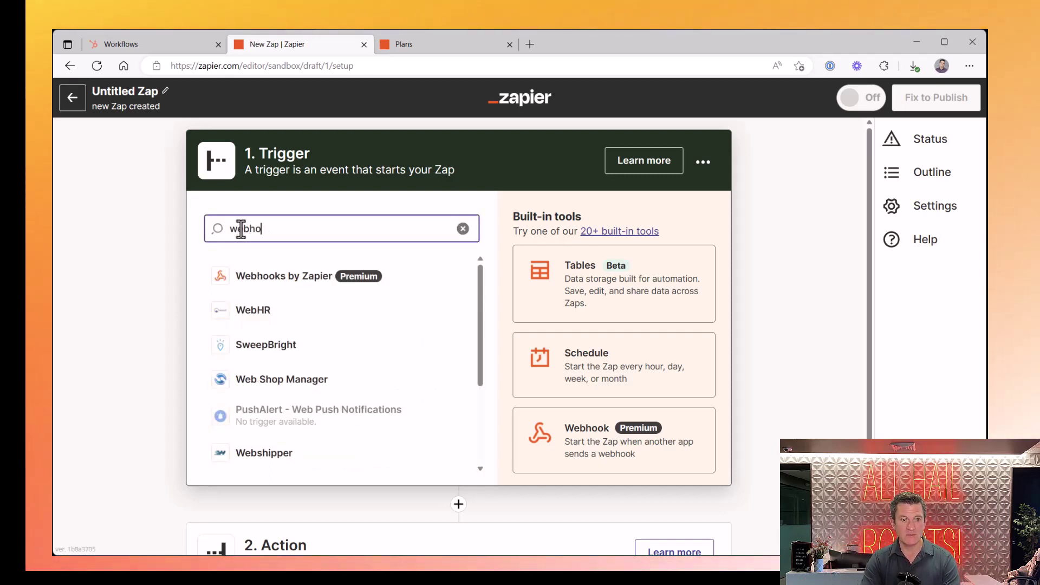
pyautogui.click(280, 292)
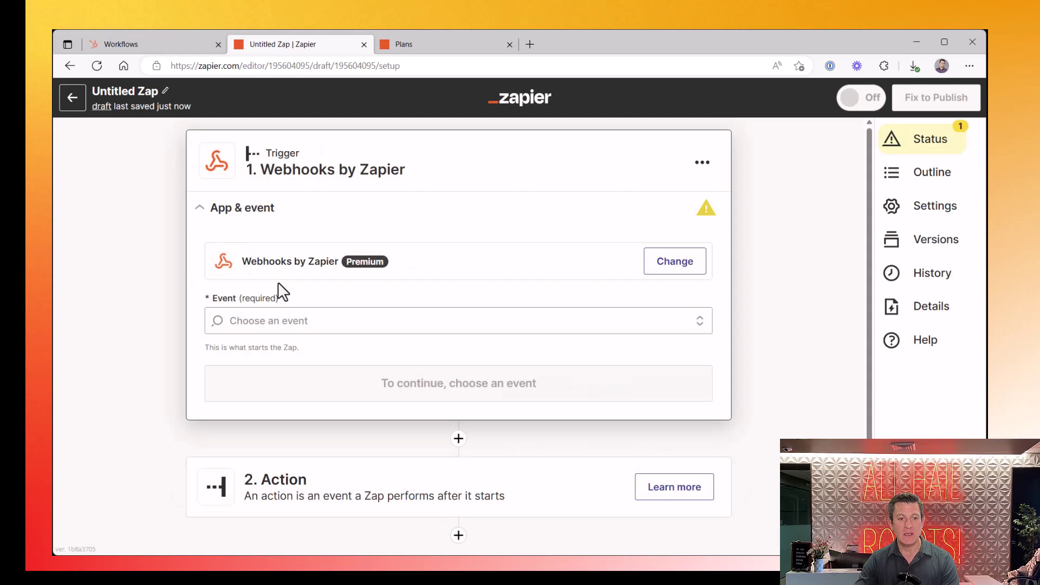
# Choose Catch Hook as the Webhooks by Zapier trigger event
pyautogui.click(349, 310)
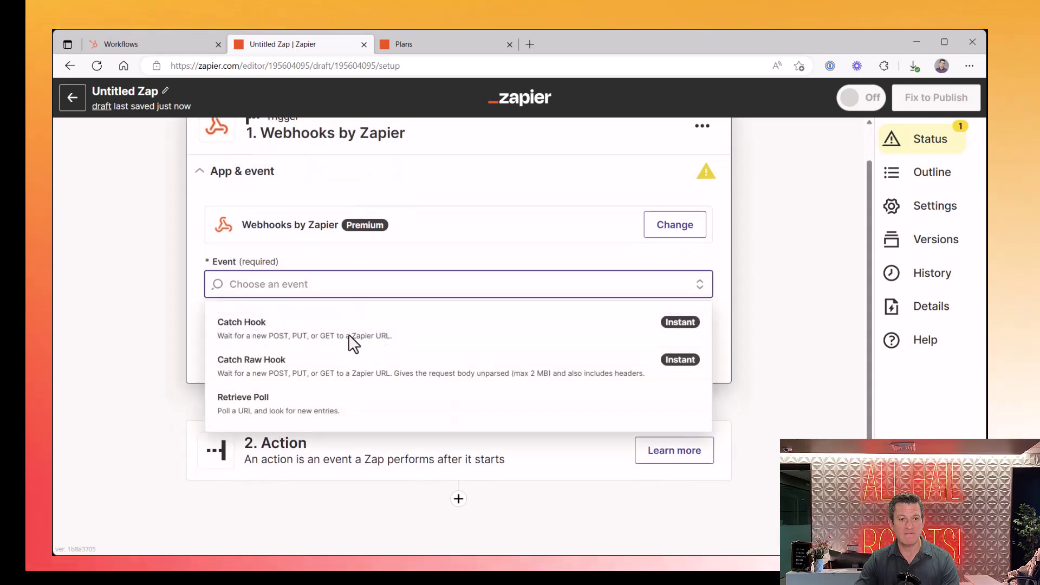
pyautogui.click(349, 338)
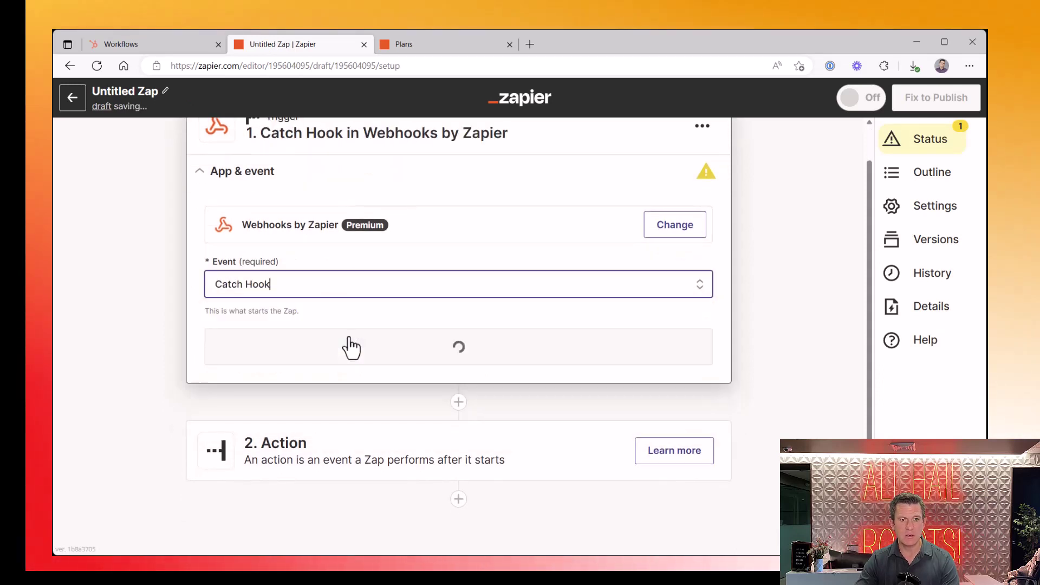
pyautogui.click(374, 359)
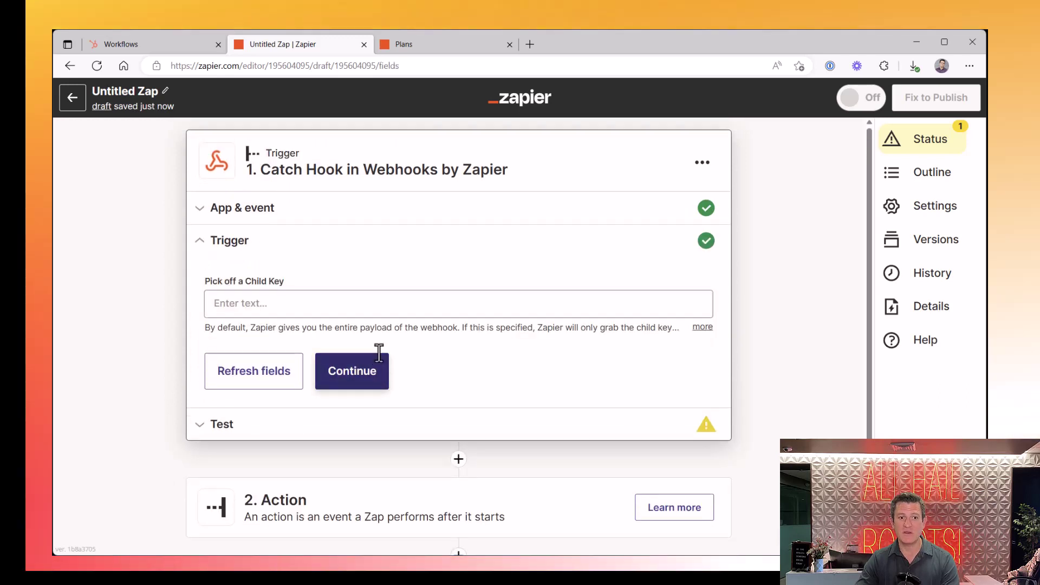
# Copy the Catch Hook webhook URL from the test stage and return to HubSpot Workflows
pyautogui.click(360, 372)
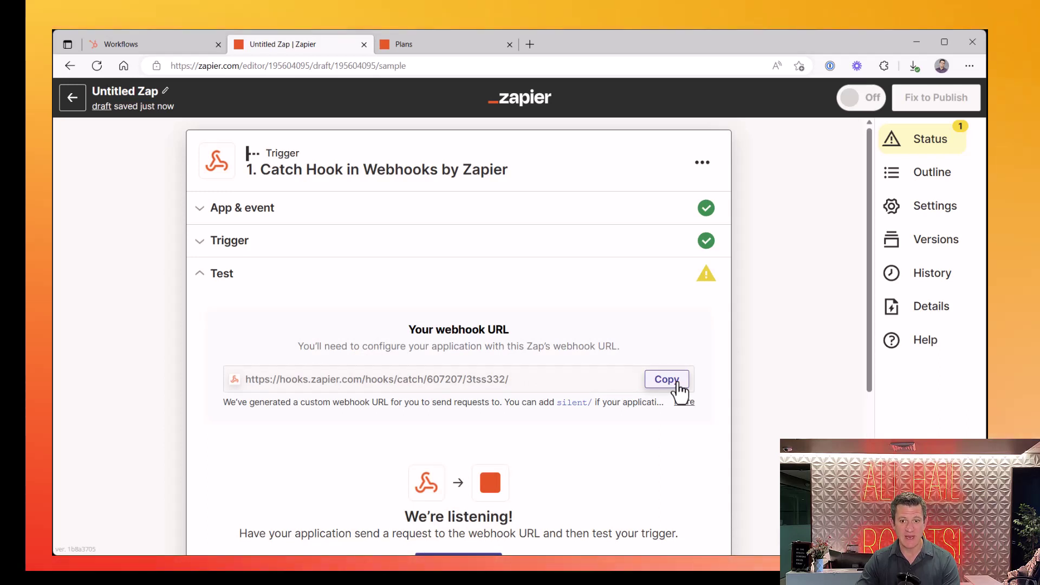
pyautogui.click(678, 386)
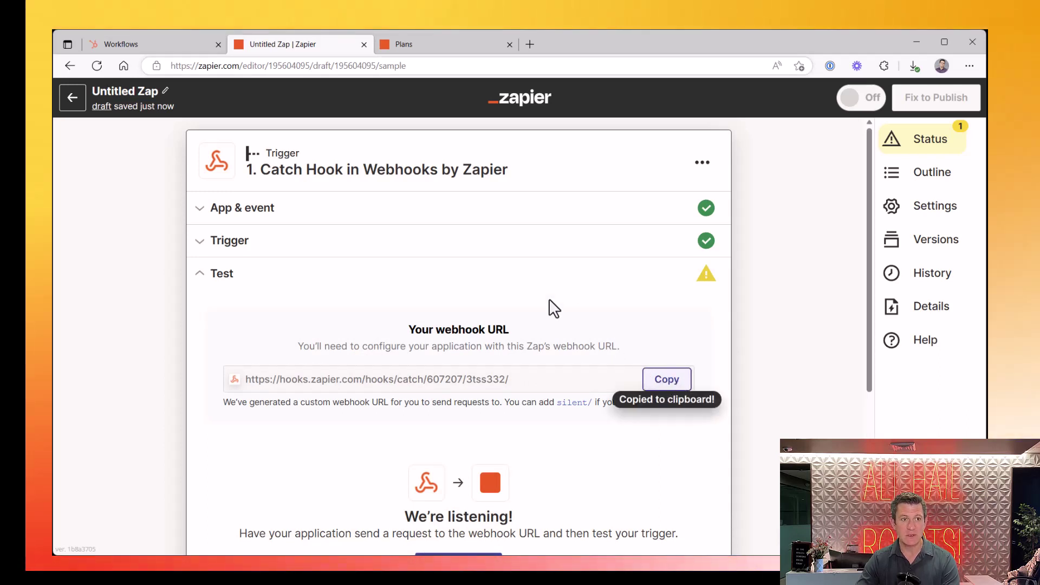
pyautogui.click(158, 45)
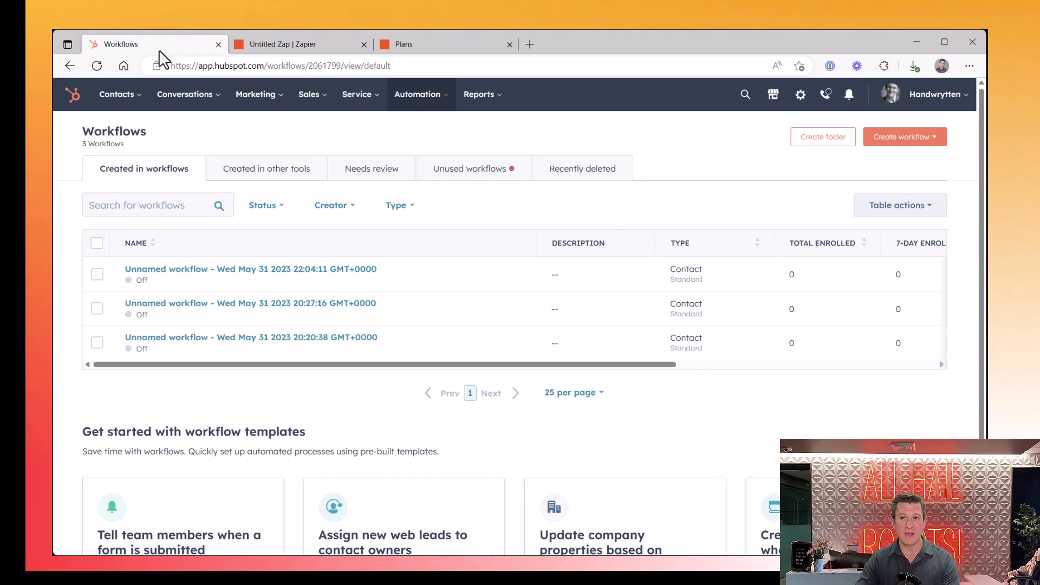
# Find the test contact by email in Contacts and confirm its Send Welcome Card property is Yes
pyautogui.click(134, 107)
pyautogui.click(115, 135)
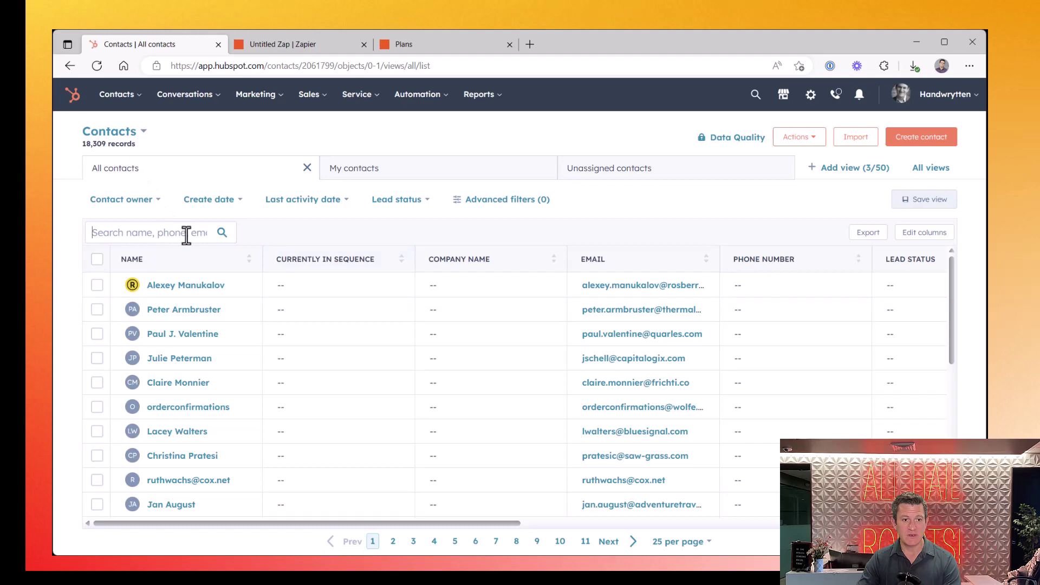
pyautogui.click(186, 234)
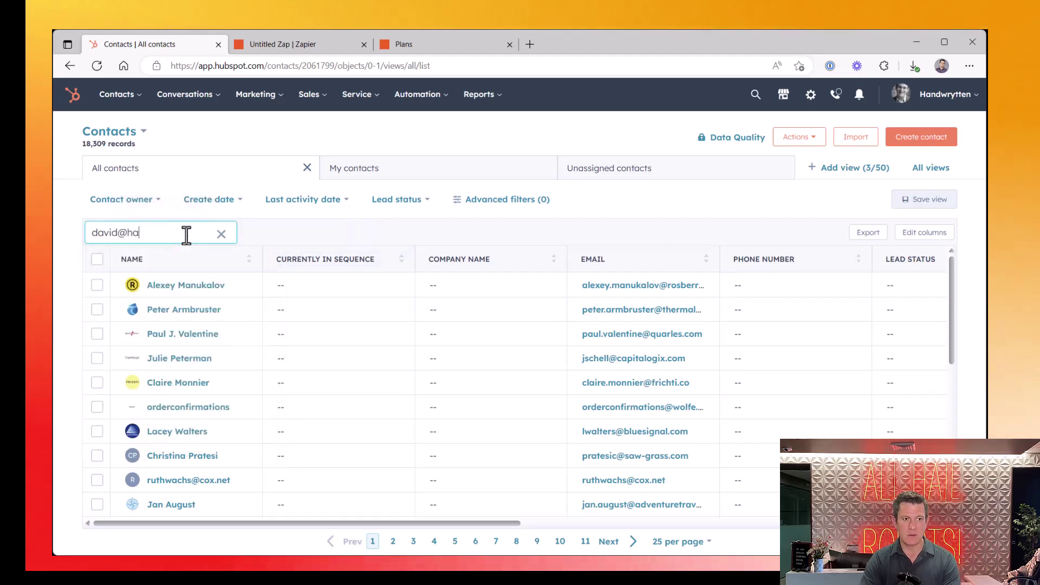
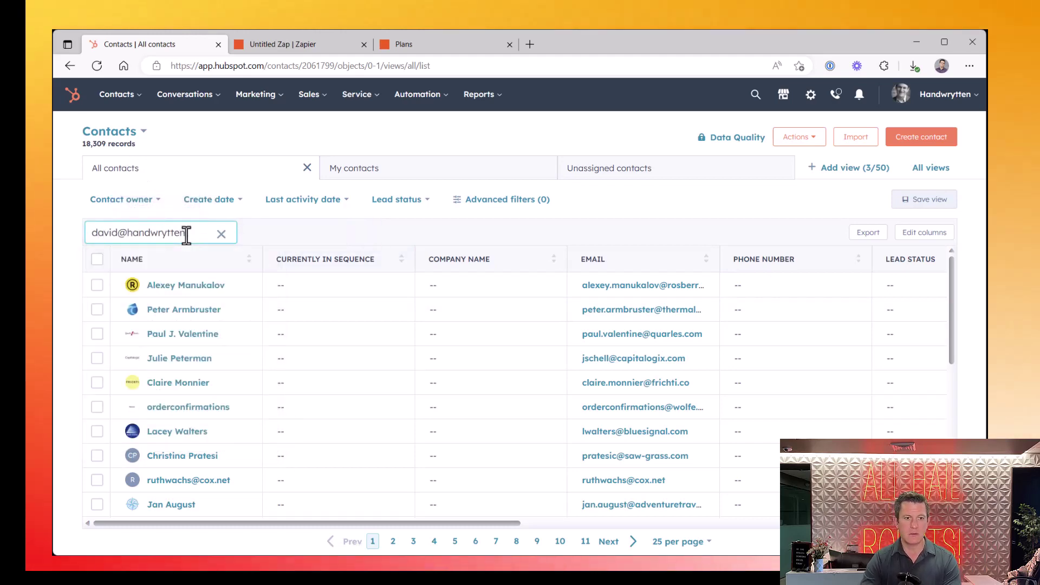
pyautogui.click(167, 285)
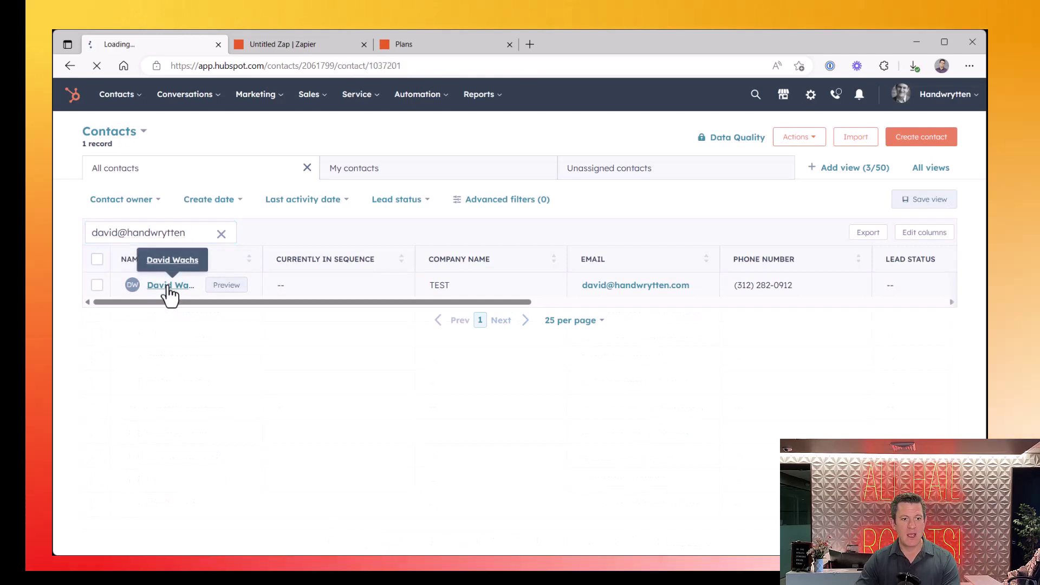
pyautogui.scroll(-10, 140, 342)
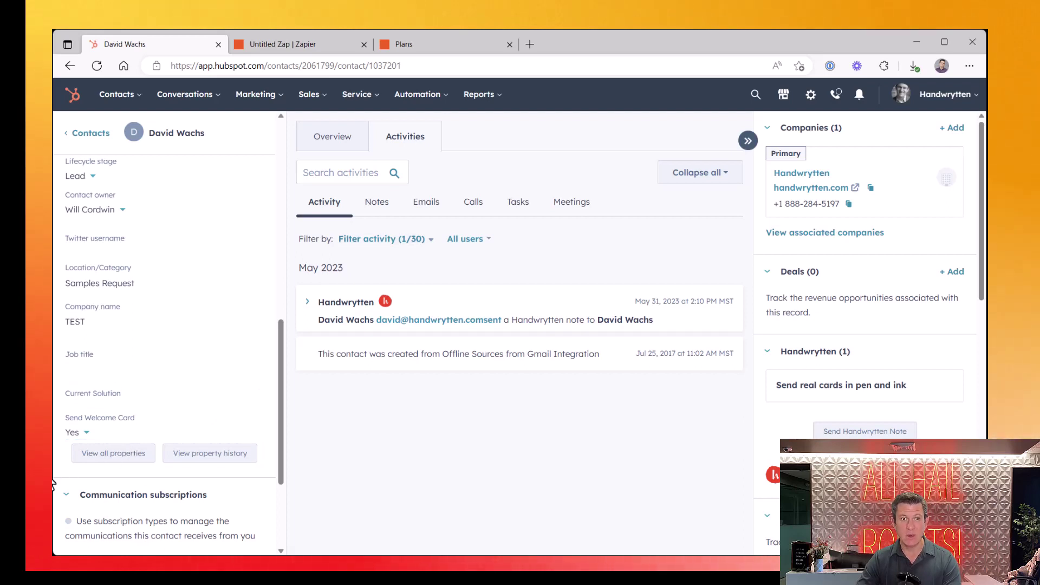
pyautogui.scroll(6, 53, 484)
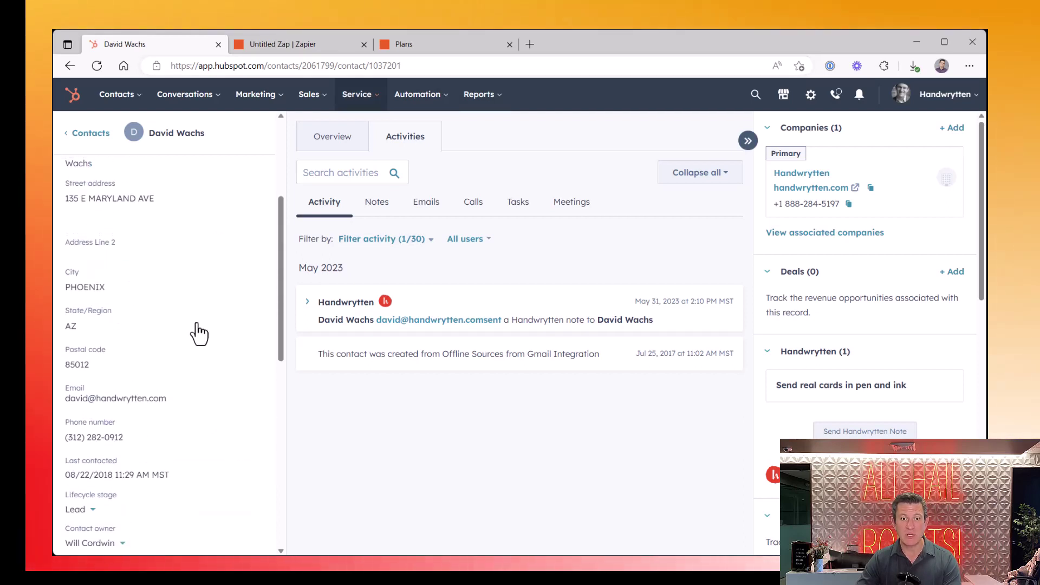
# Create a blank workflow from scratch under Automation > Workflows and open its enrollment trigger setup
pyautogui.moveTo(434, 97)
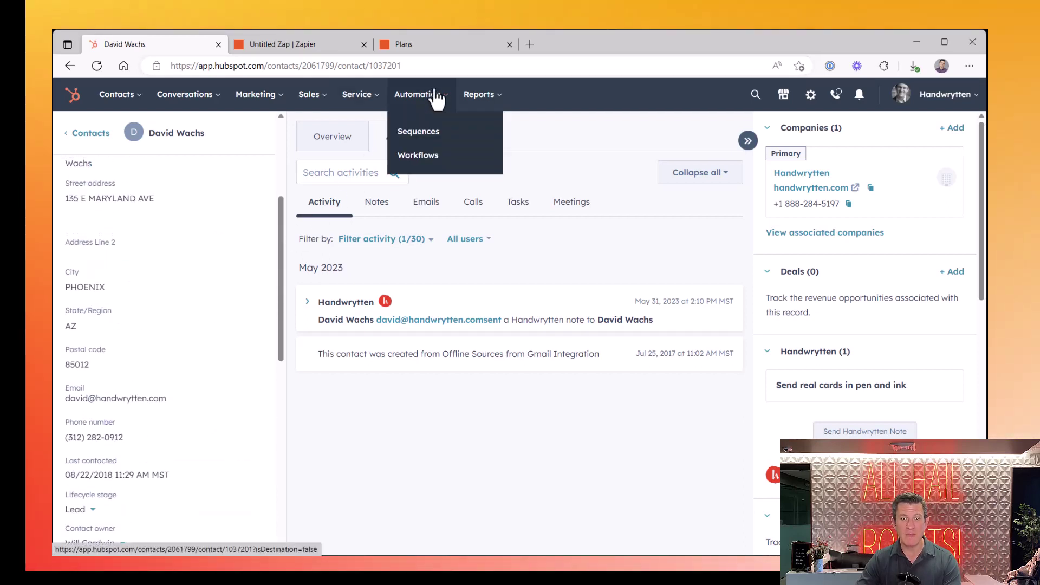
pyautogui.click(429, 157)
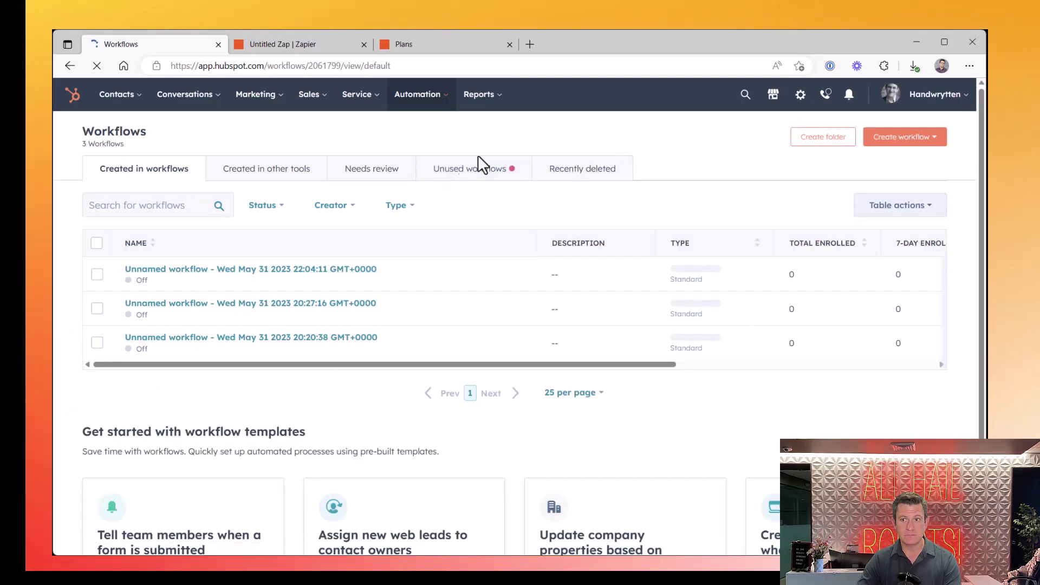
pyautogui.click(912, 142)
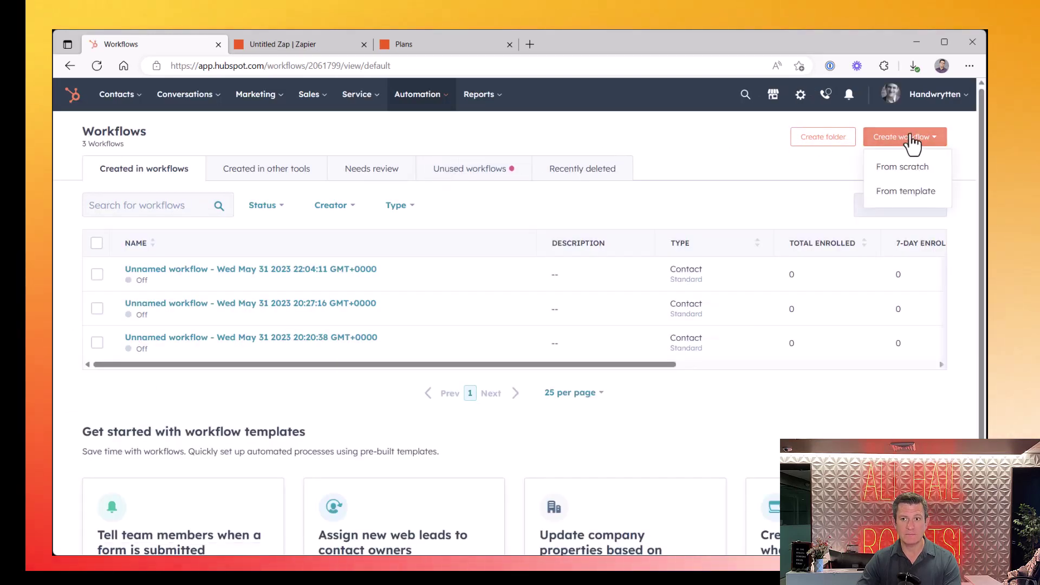
pyautogui.click(900, 166)
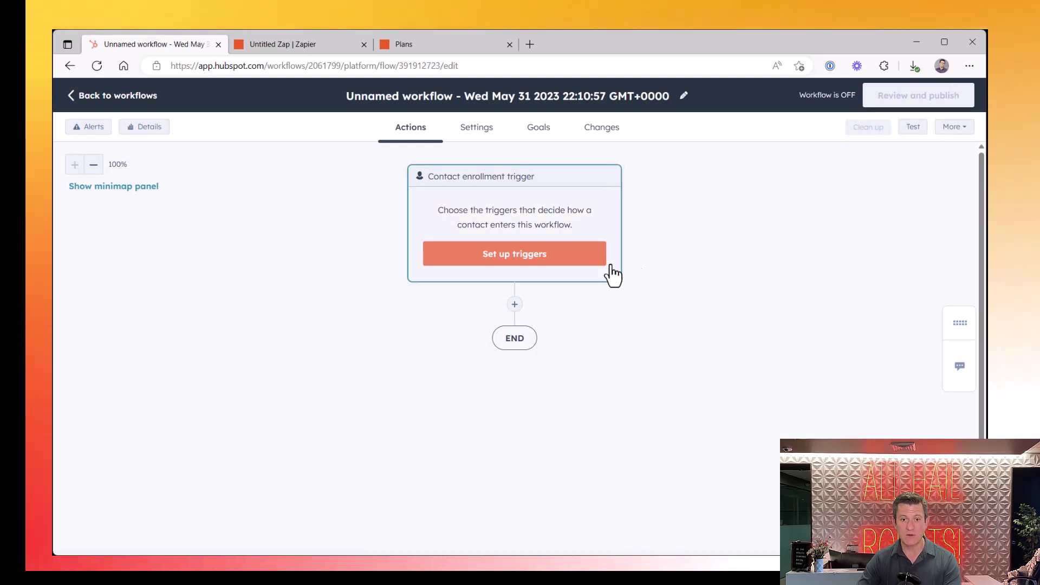
pyautogui.click(571, 262)
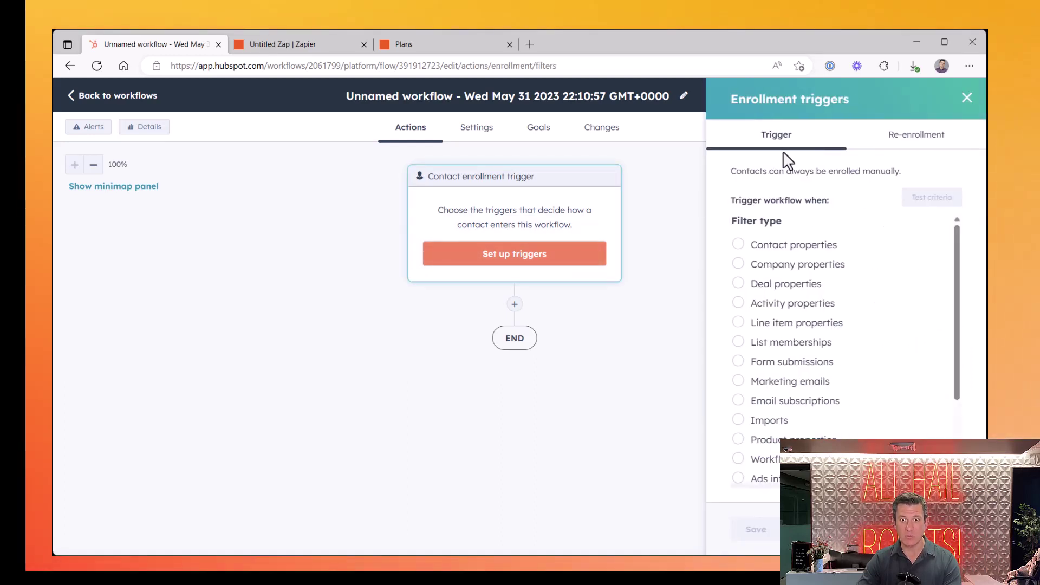
# Filter enrollment on contact property Send Welcome Card is equal to Yes, then test the criteria
pyautogui.click(740, 246)
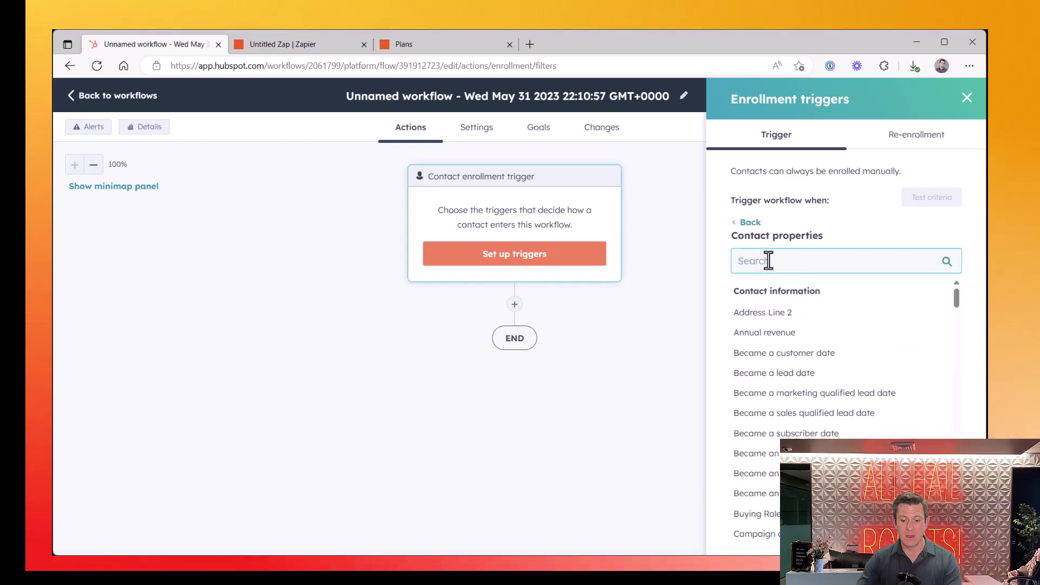
pyautogui.write('welcom')
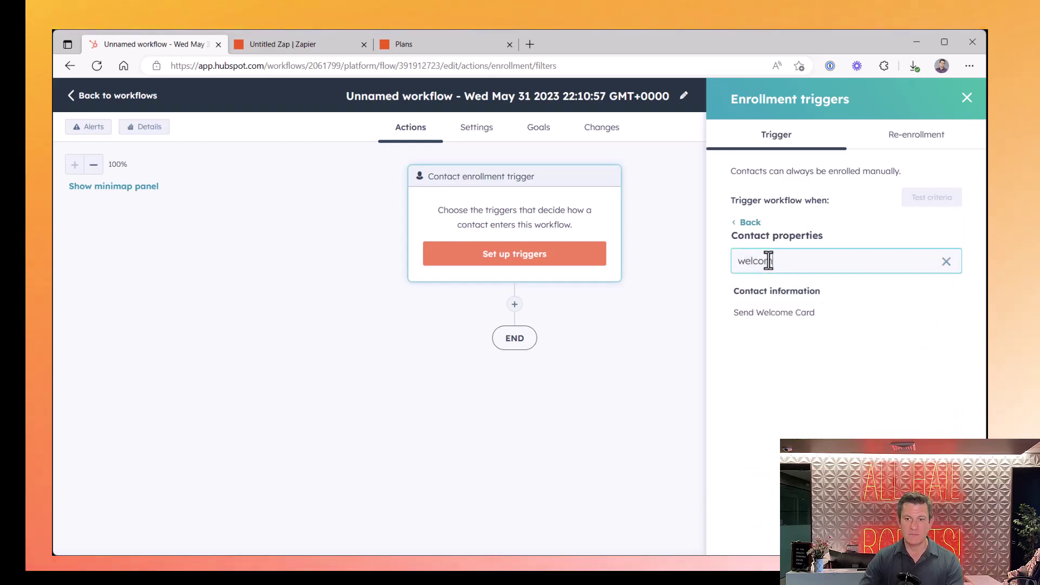
pyautogui.click(740, 315)
pyautogui.click(755, 317)
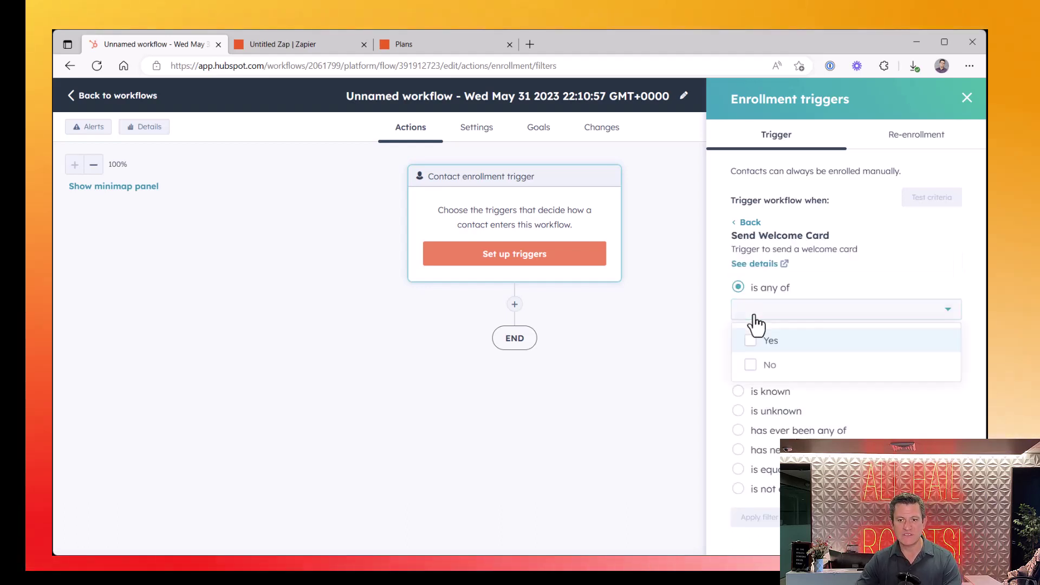
pyautogui.click(755, 355)
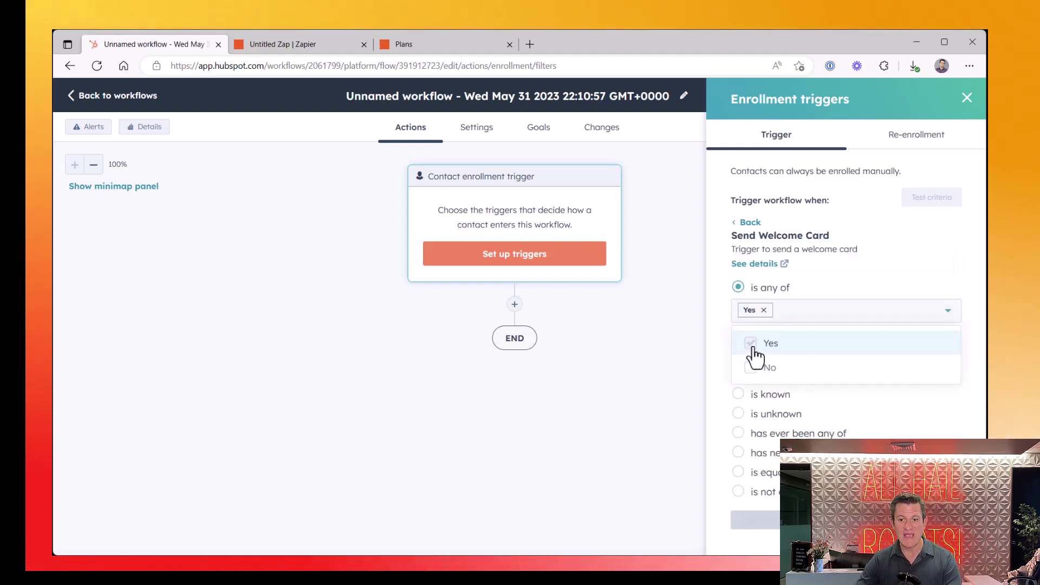
pyautogui.click(809, 275)
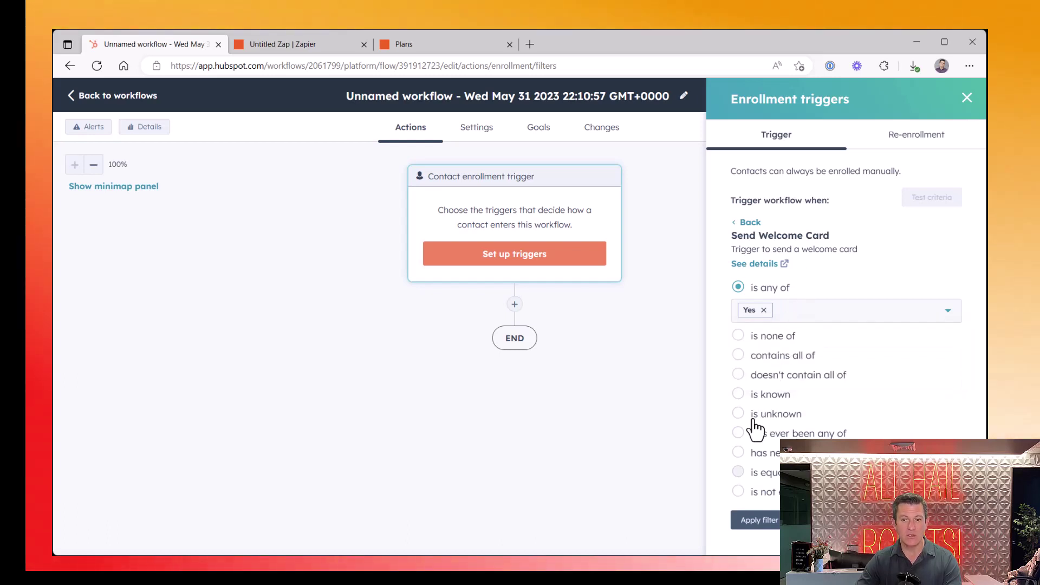
pyautogui.click(738, 476)
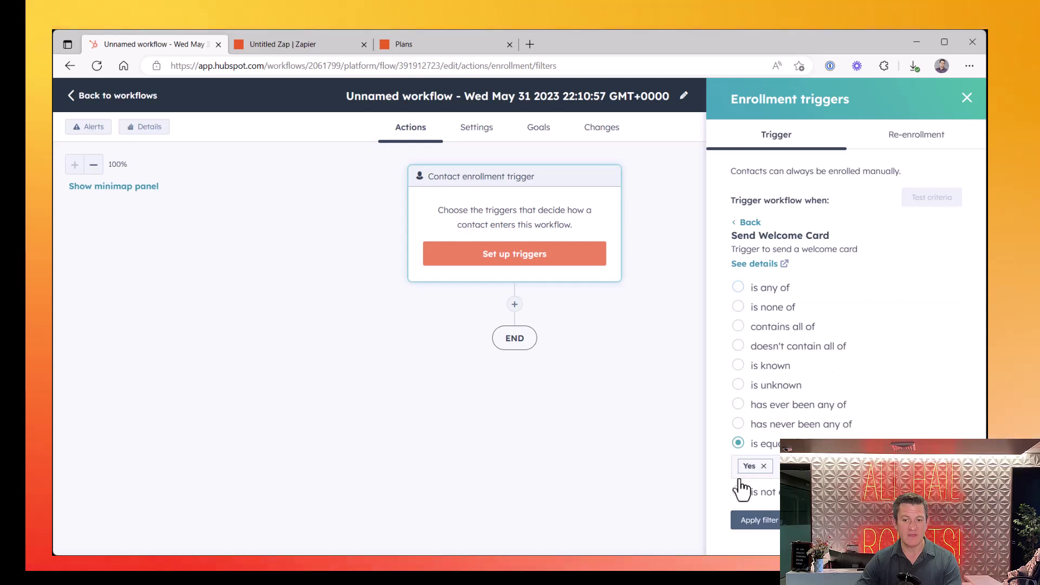
pyautogui.click(765, 522)
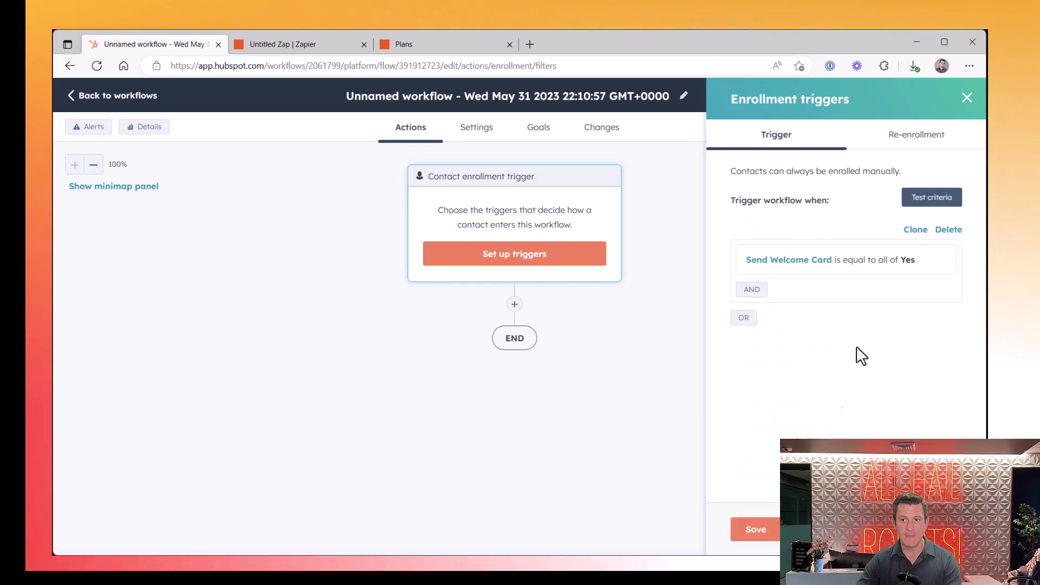
pyautogui.click(935, 199)
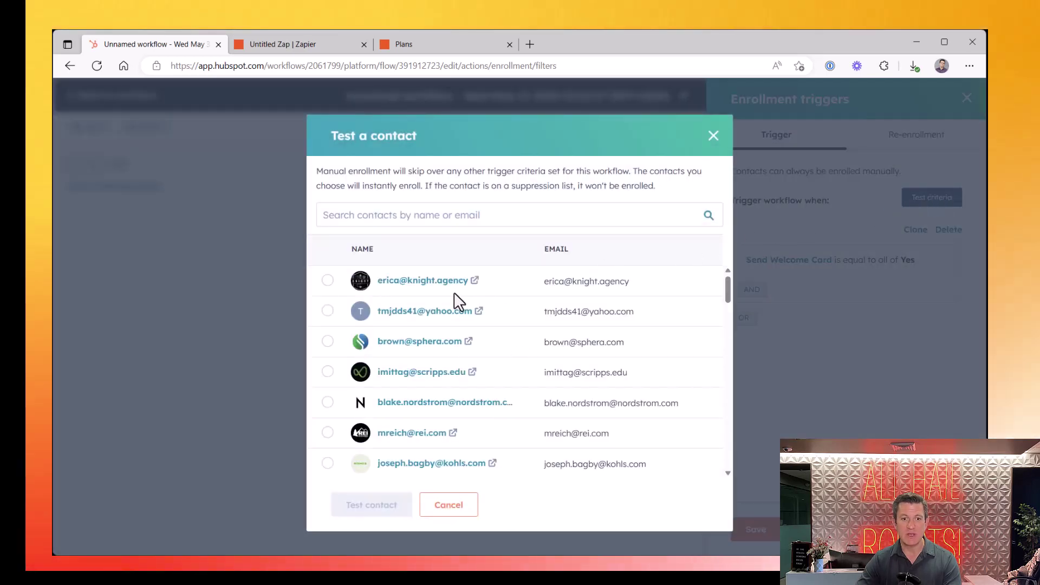
# Skip the contact test, save the Send Welcome Card = Yes trigger, and open the workflow name editor
pyautogui.scroll(-4, 457, 297)
pyautogui.scroll(4, 457, 297)
pyautogui.click(440, 215)
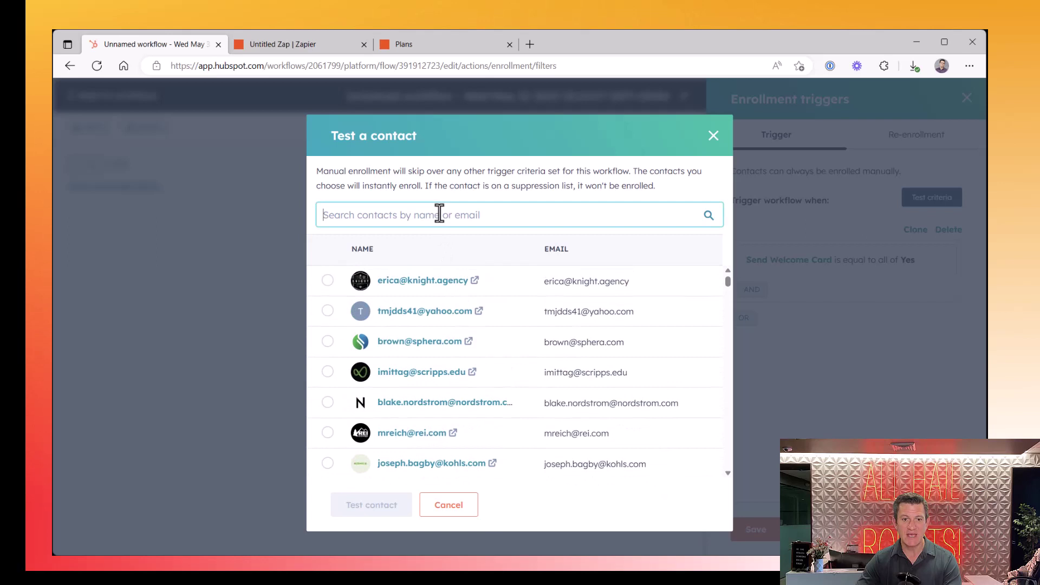
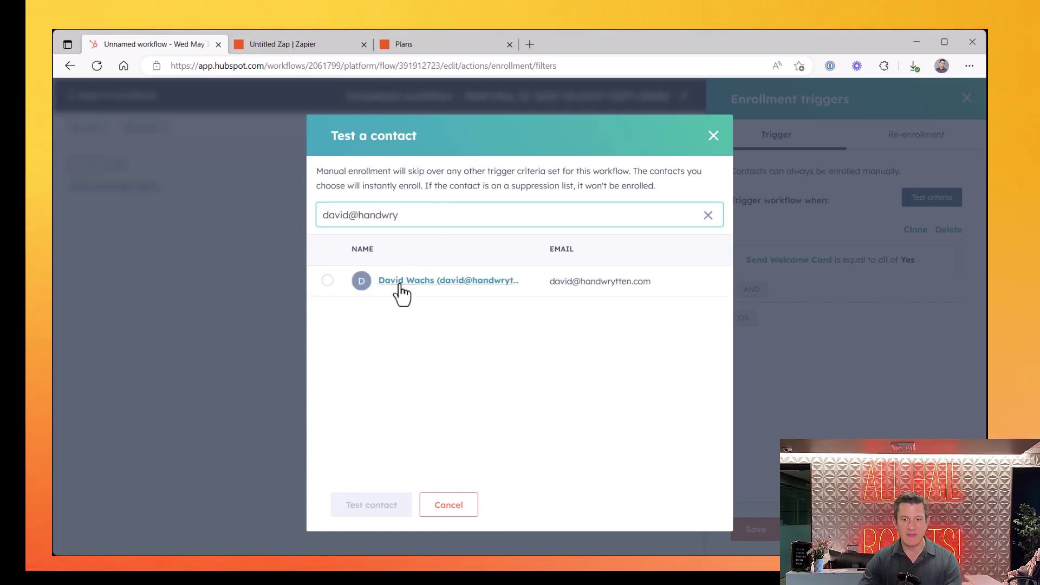
pyautogui.click(449, 505)
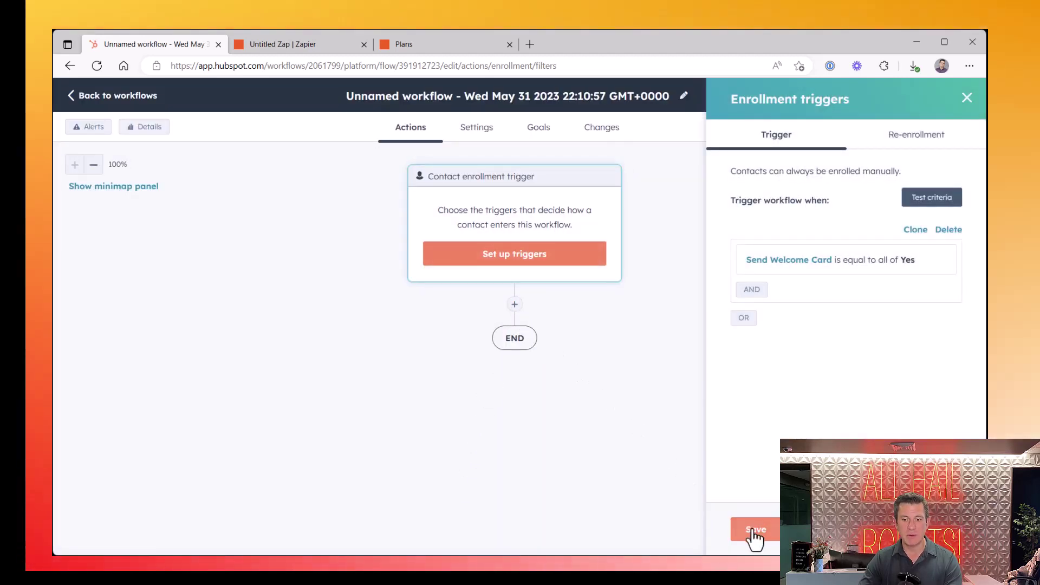
pyautogui.click(758, 533)
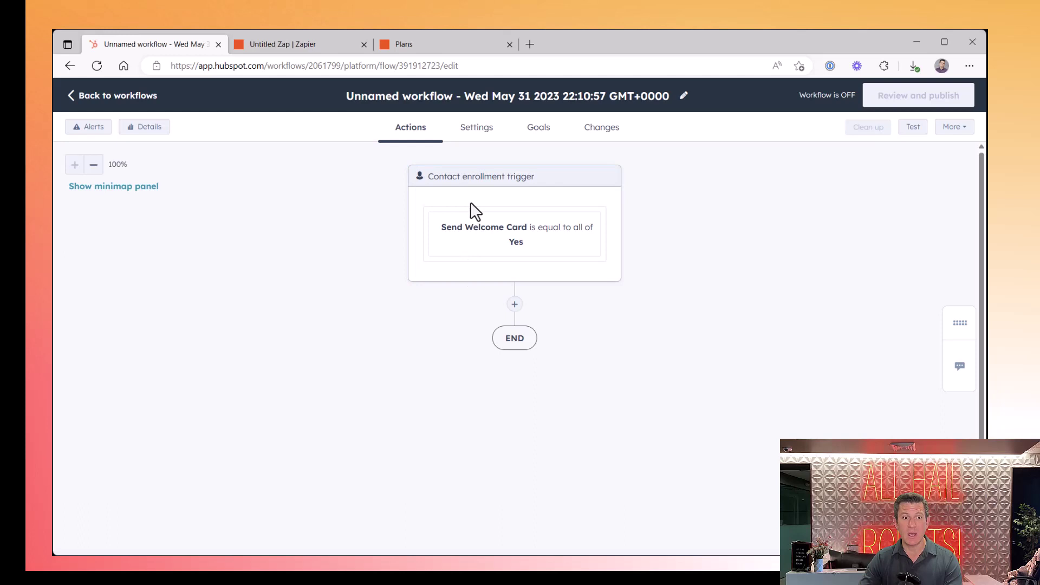
pyautogui.click(685, 97)
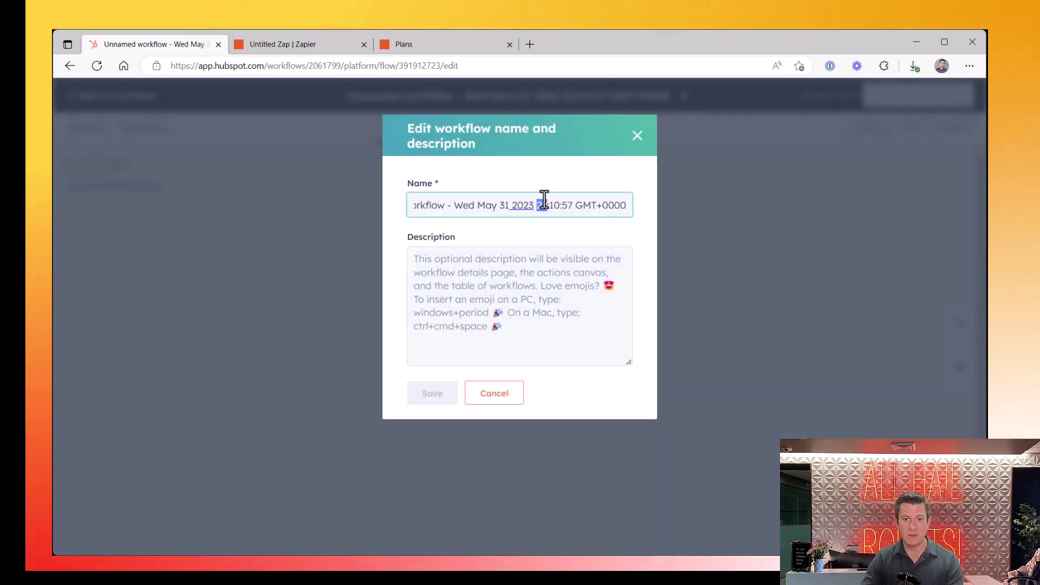
# Replace the workflow name with 'Handwrytten Card to Welcome' and confirm it
pyautogui.hotkey('ctrl', 'a')
pyautogui.write('Hand')
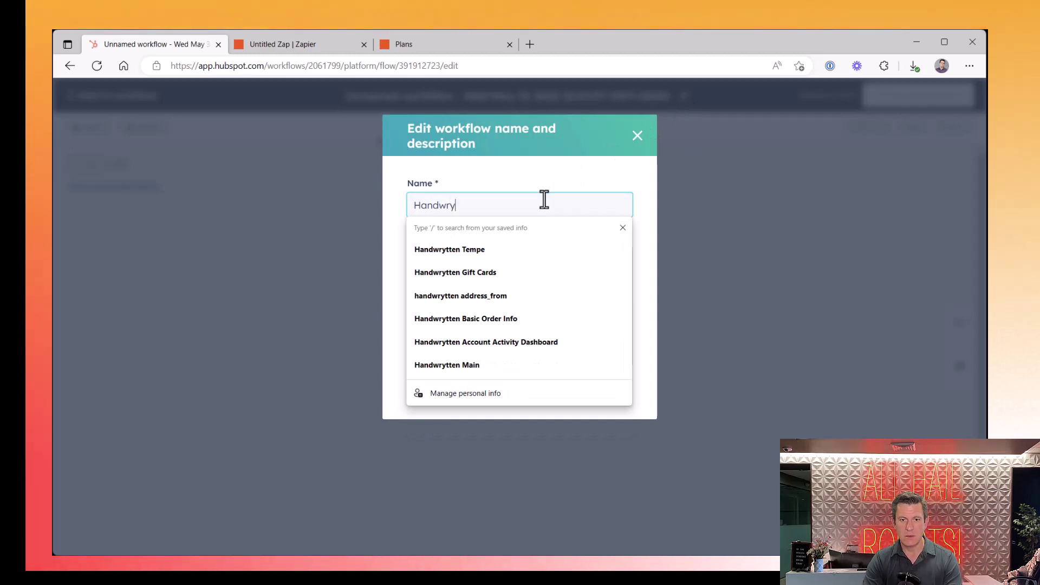
pyautogui.write('wrytten Card to')
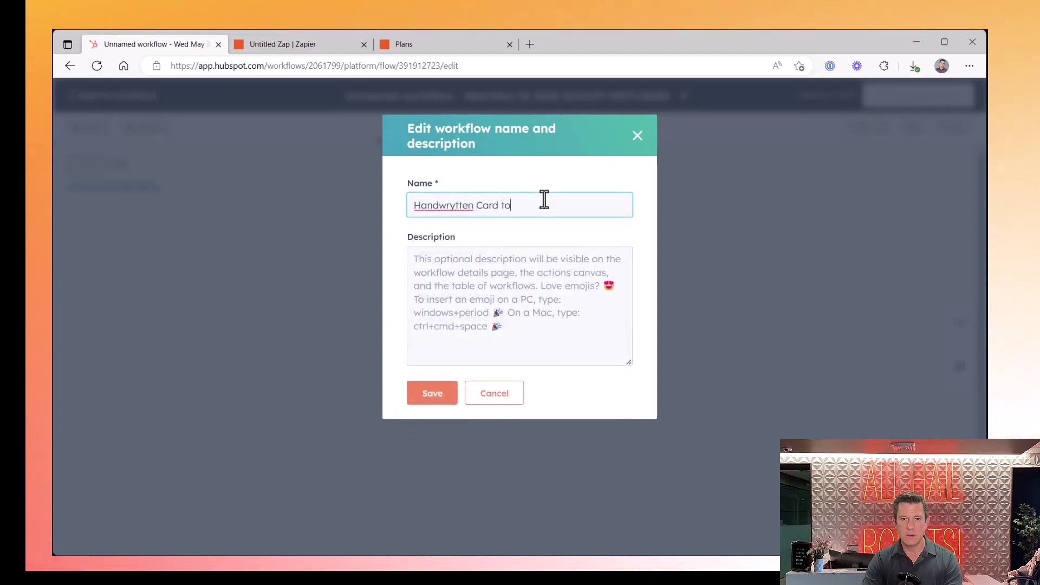
pyautogui.write(' Wecl')
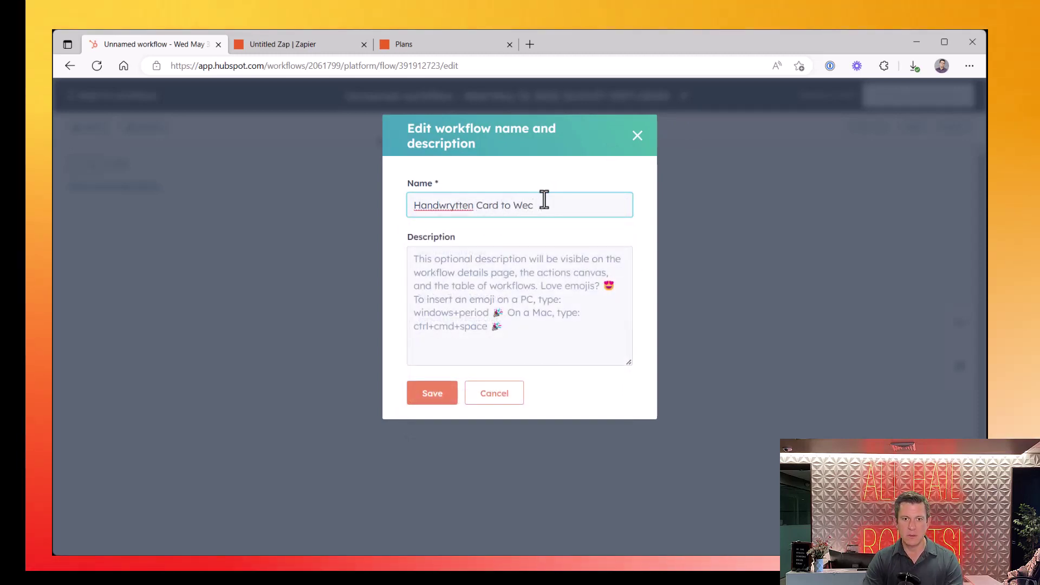
pyautogui.write('come')
pyautogui.press('Return')
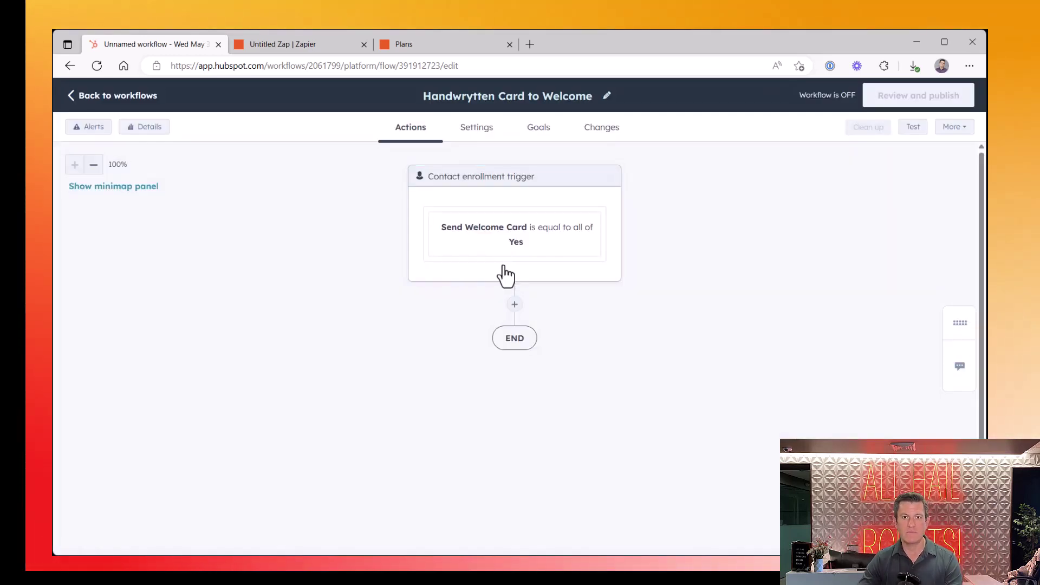
# Add a Send a webhook action after the enrollment trigger, found by searching 'we'
pyautogui.click(515, 305)
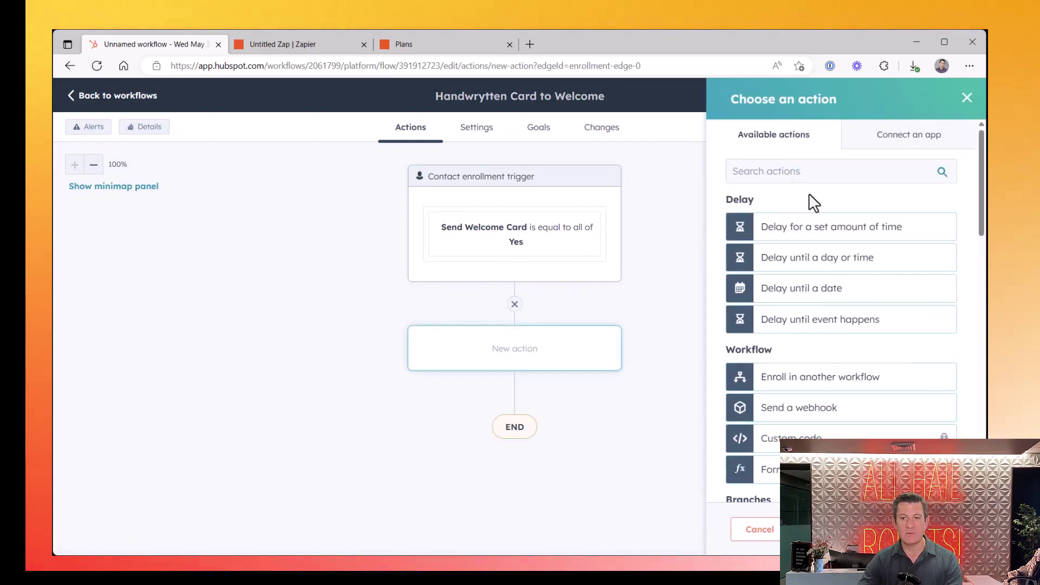
pyautogui.scroll(-3, 810, 198)
pyautogui.scroll(-5, 814, 383)
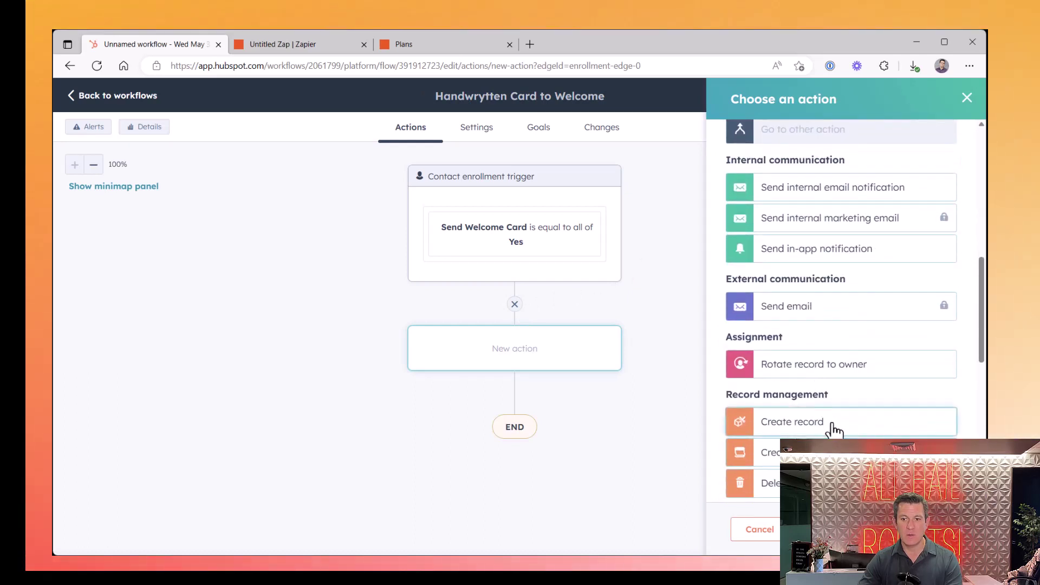
pyautogui.scroll(-3, 829, 425)
pyautogui.scroll(6, 831, 422)
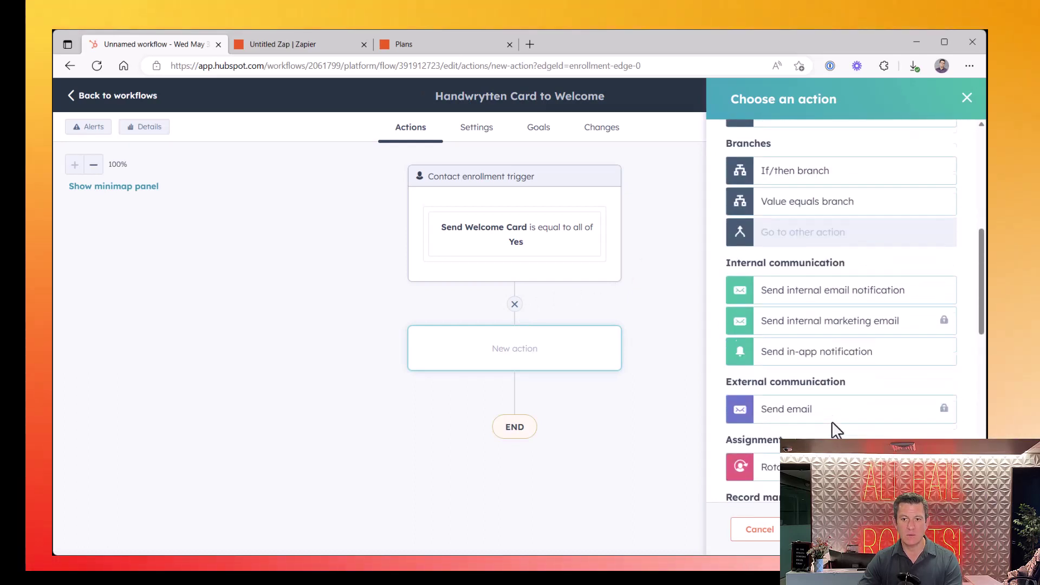
pyautogui.scroll(5, 832, 422)
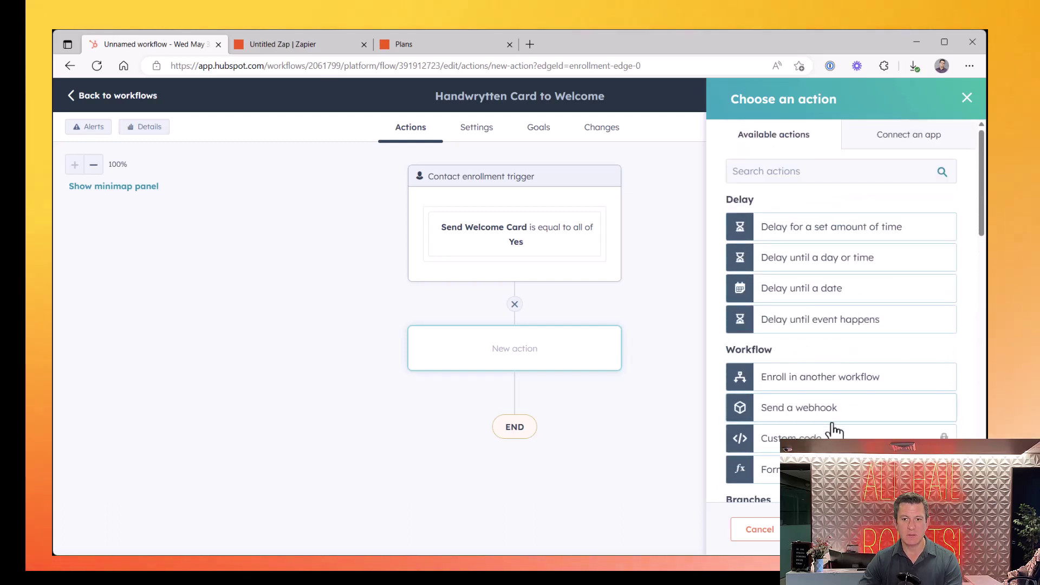
pyautogui.click(850, 172)
pyautogui.write('we')
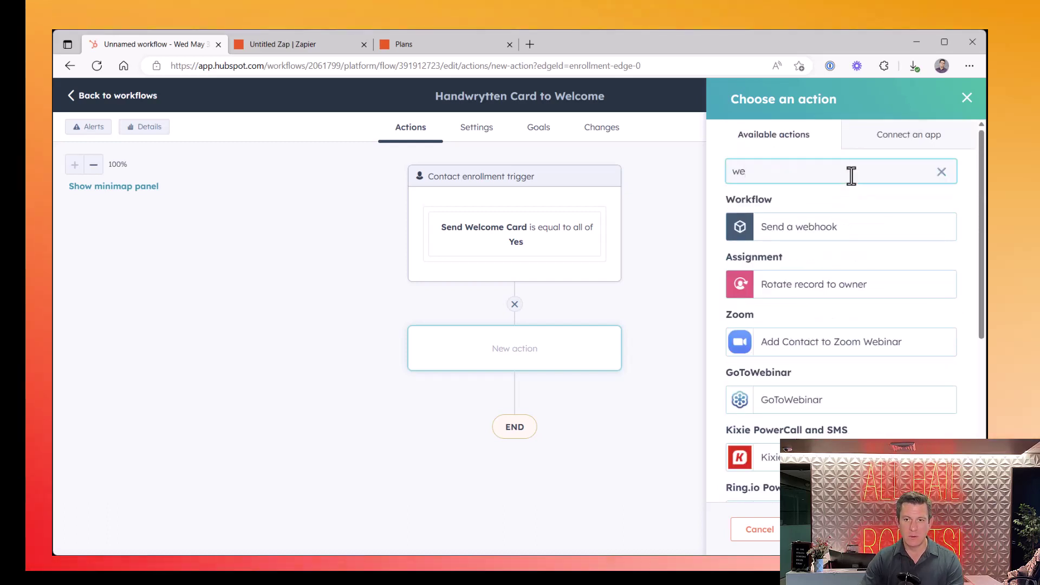
pyautogui.click(824, 228)
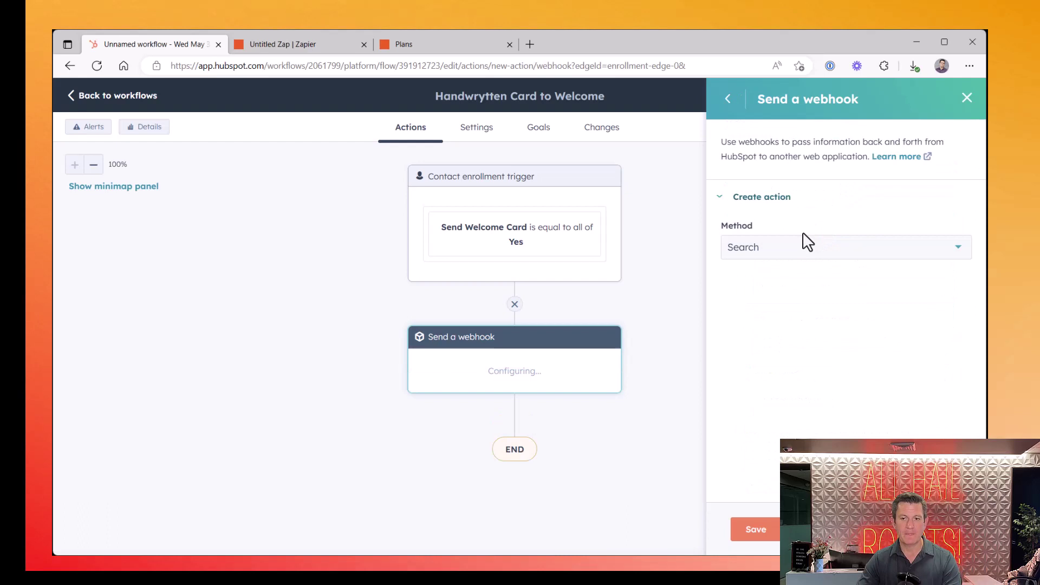
# Set the webhook method to POST, enter the Zapier catch-hook URL, and save the action
pyautogui.click(784, 256)
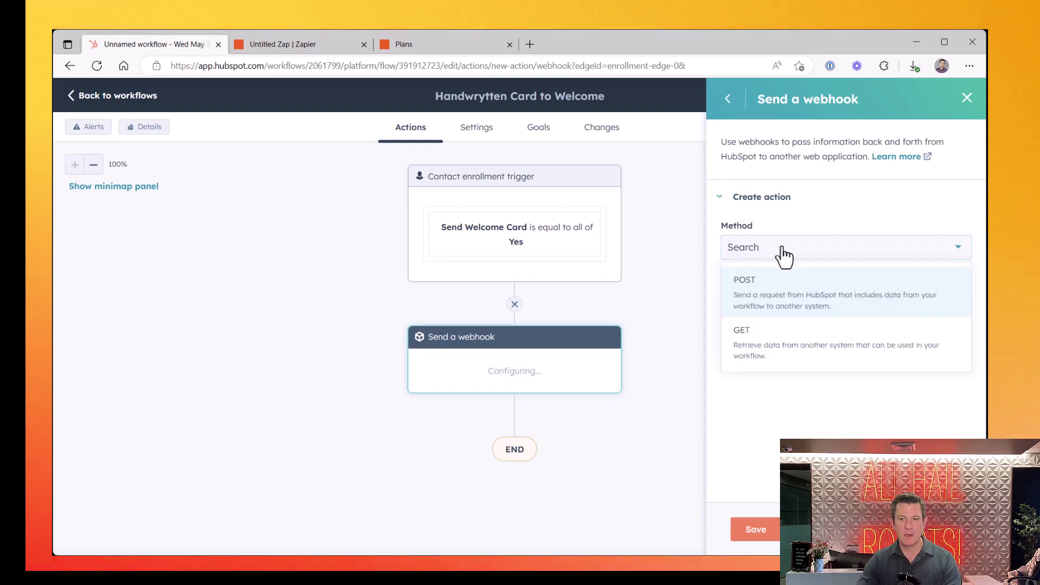
pyautogui.click(778, 304)
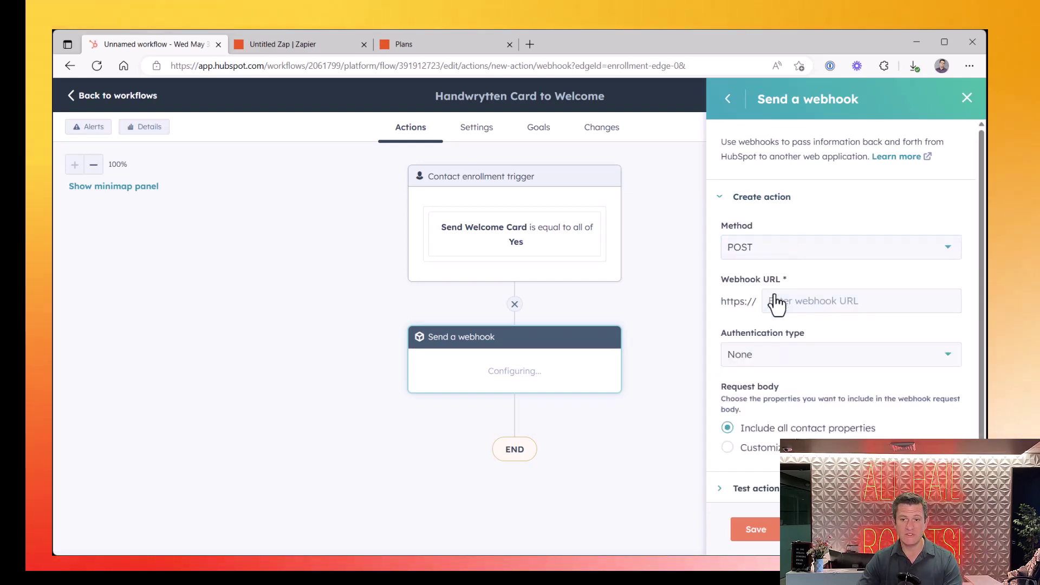
pyautogui.click(819, 296)
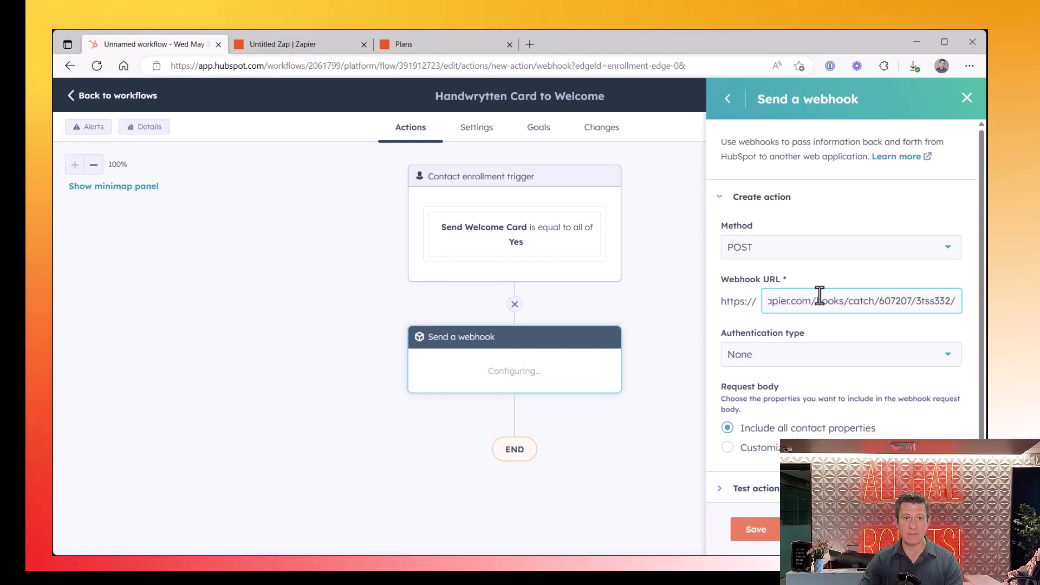
pyautogui.click(756, 529)
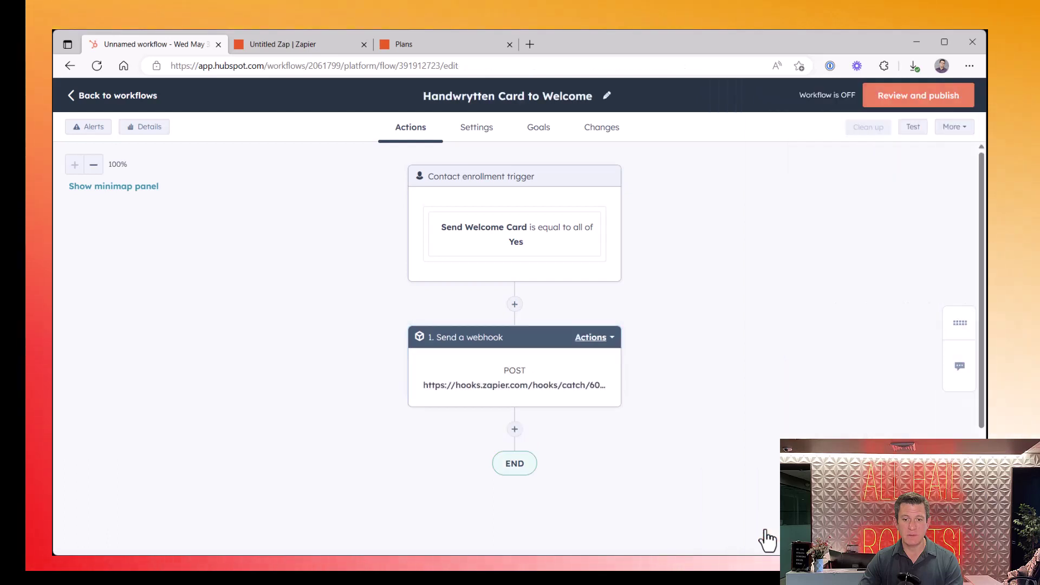
# Reopen the webhook step and expand its Test action section, briefly checking the Zap's webhook
pyautogui.click(523, 380)
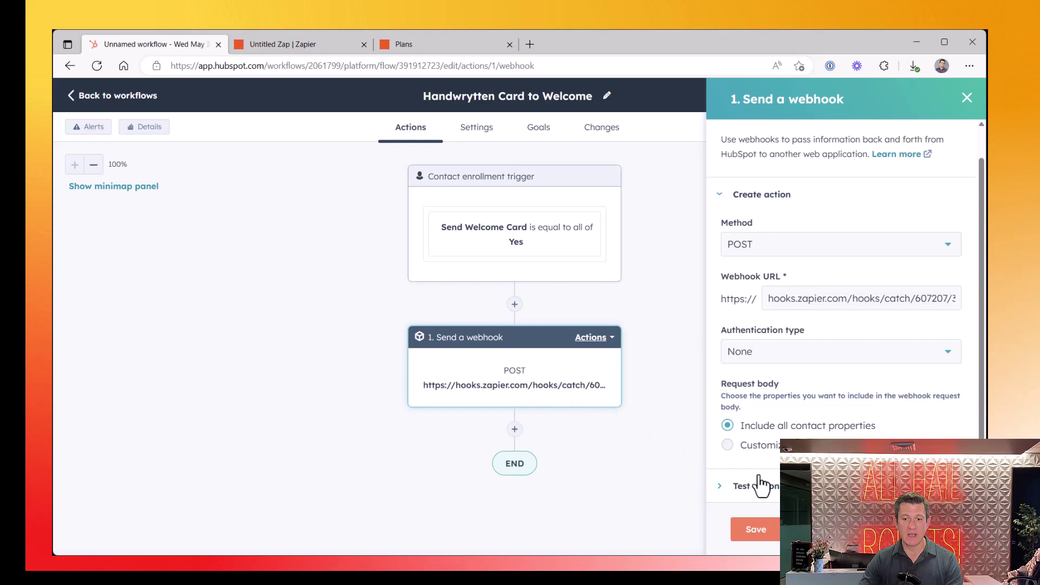
pyautogui.click(755, 486)
pyautogui.scroll(-4, 804, 430)
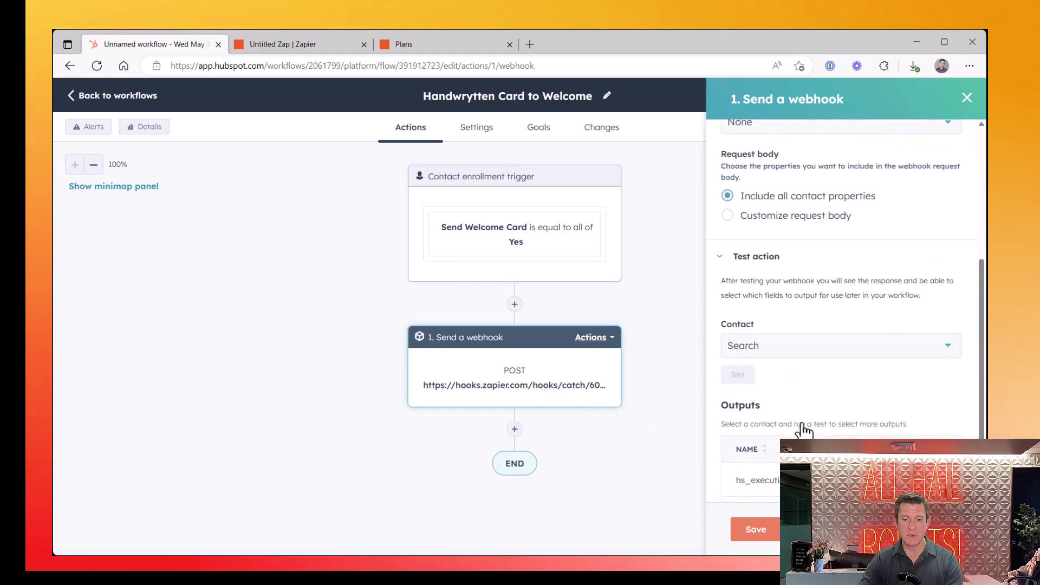
pyautogui.click(261, 45)
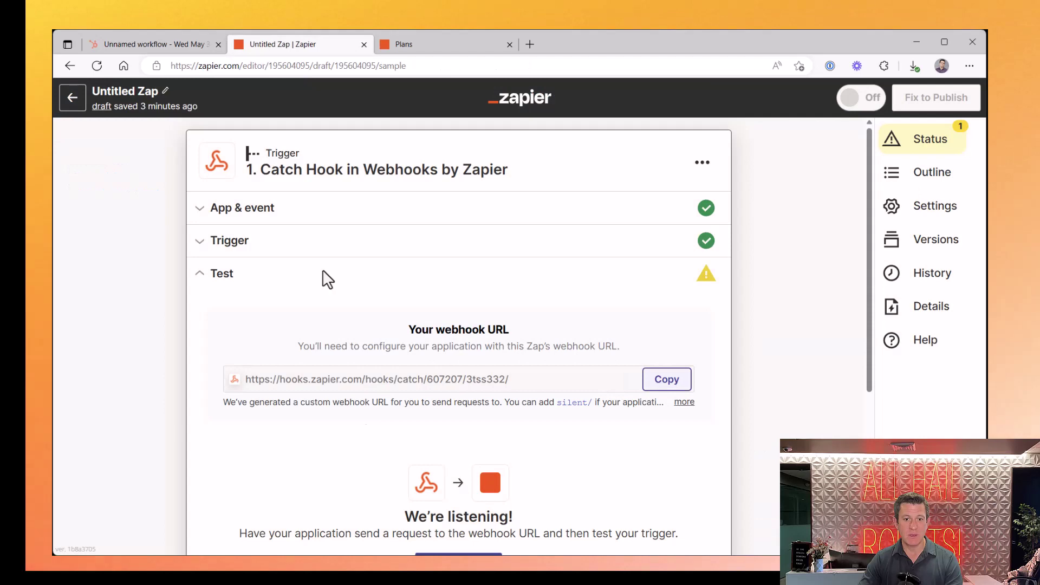
pyautogui.scroll(-2, 383, 495)
pyautogui.scroll(2, 385, 495)
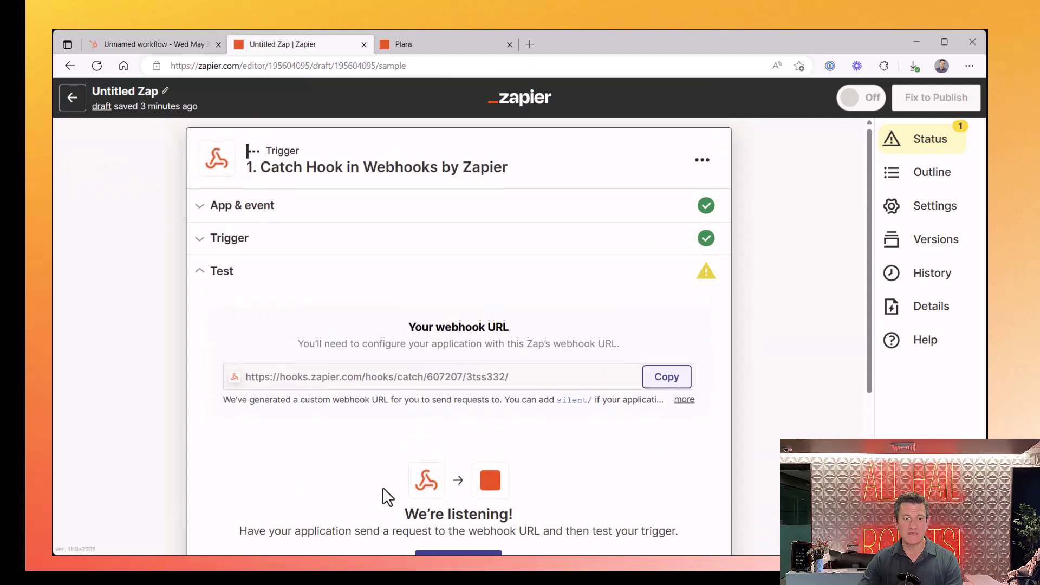
pyautogui.click(145, 46)
pyautogui.scroll(3, 797, 372)
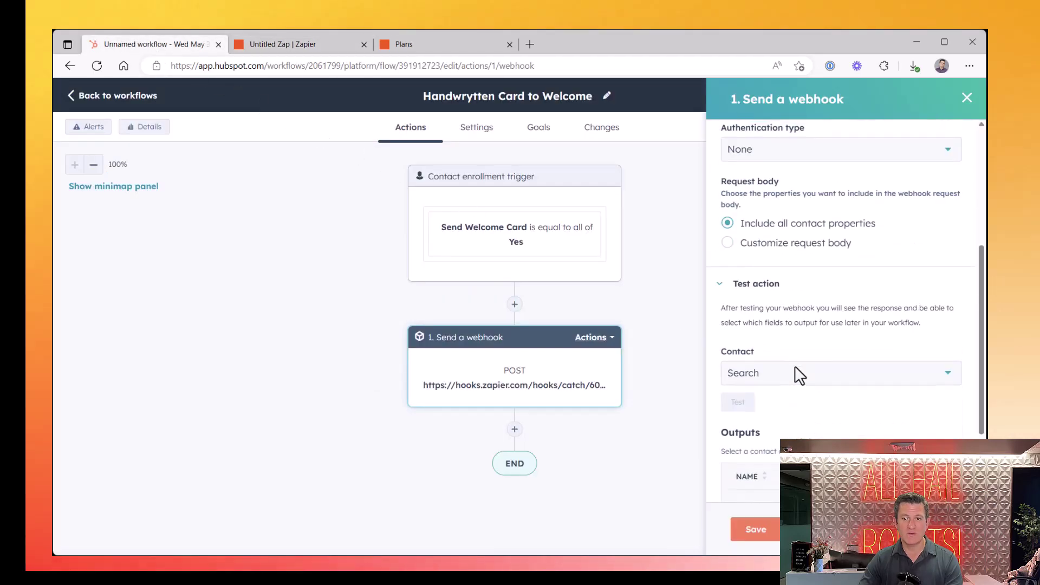
# Run the webhook test against the sample contact chosen from the Contact dropdown
pyautogui.click(782, 374)
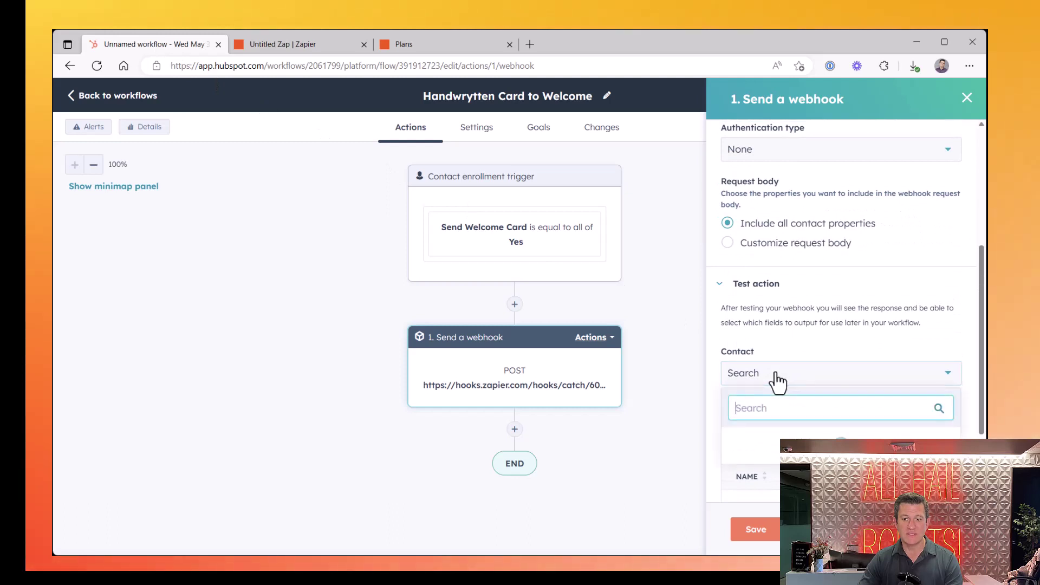
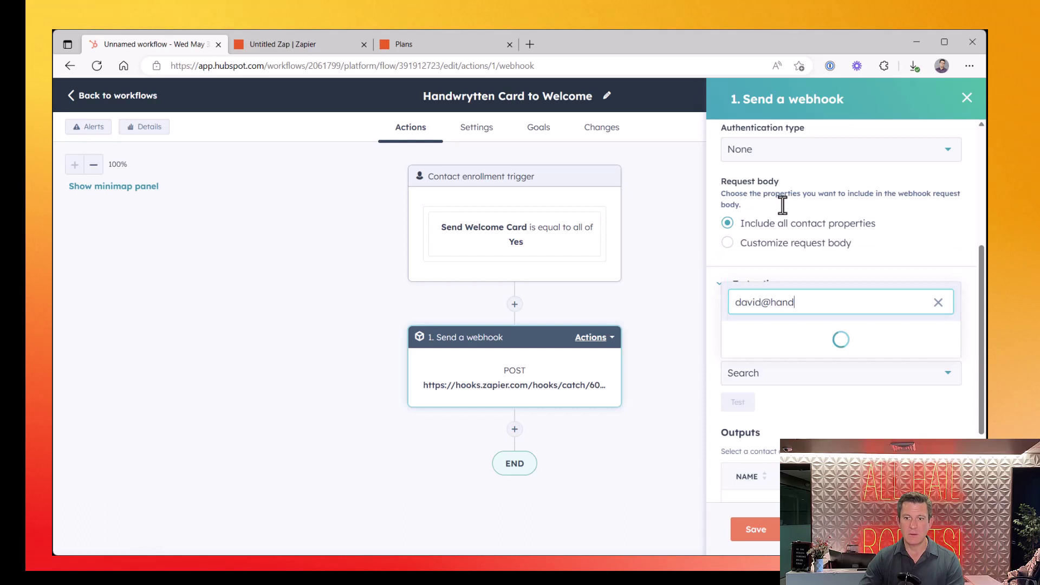
pyautogui.click(790, 345)
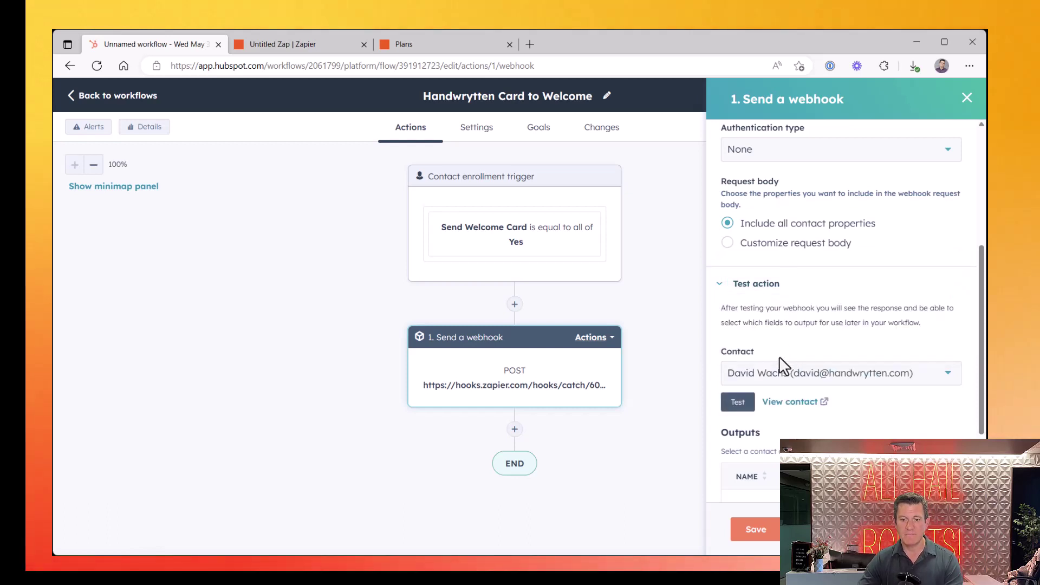
pyautogui.click(739, 404)
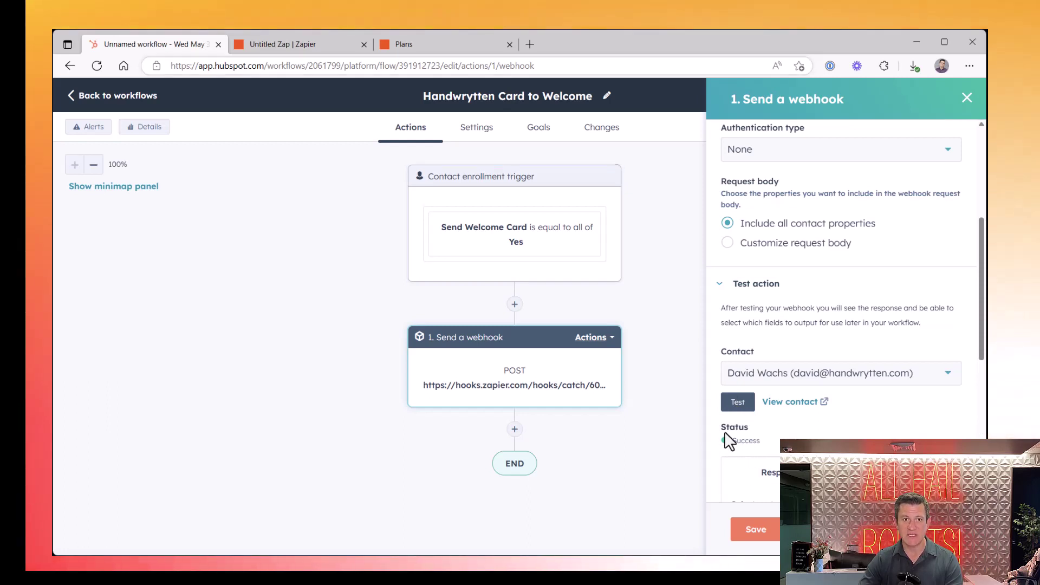
# Test the Zapier Catch Hook trigger to fetch the request sent from HubSpot
pyautogui.click(253, 44)
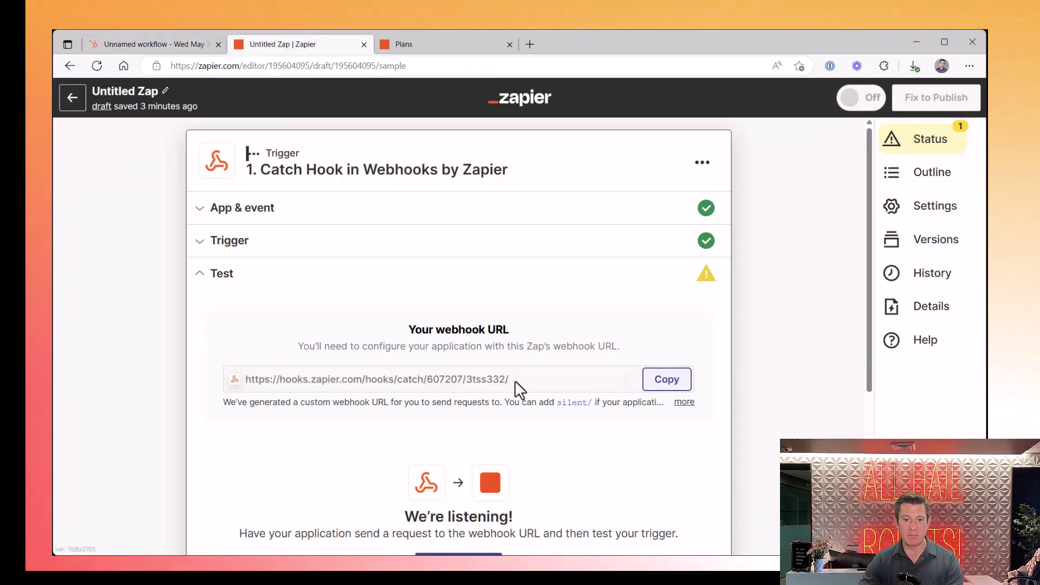
pyautogui.scroll(-3, 515, 381)
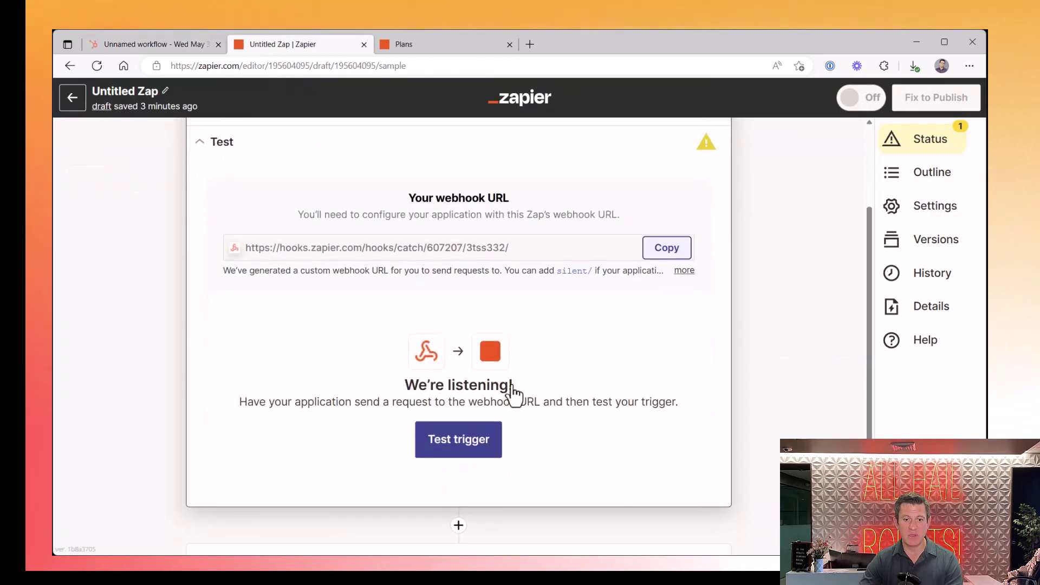
pyautogui.click(449, 443)
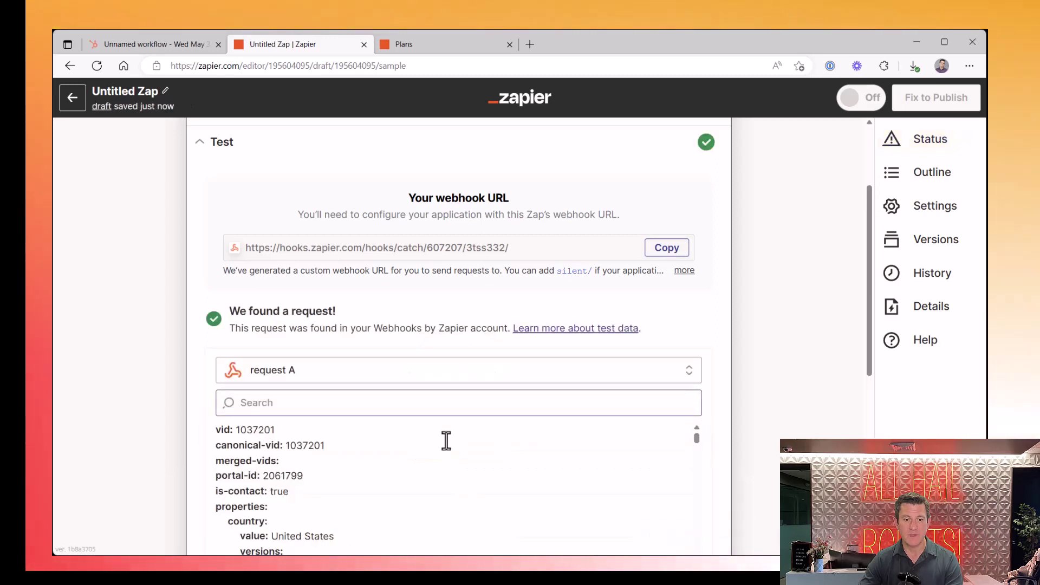
pyautogui.scroll(-3, 446, 441)
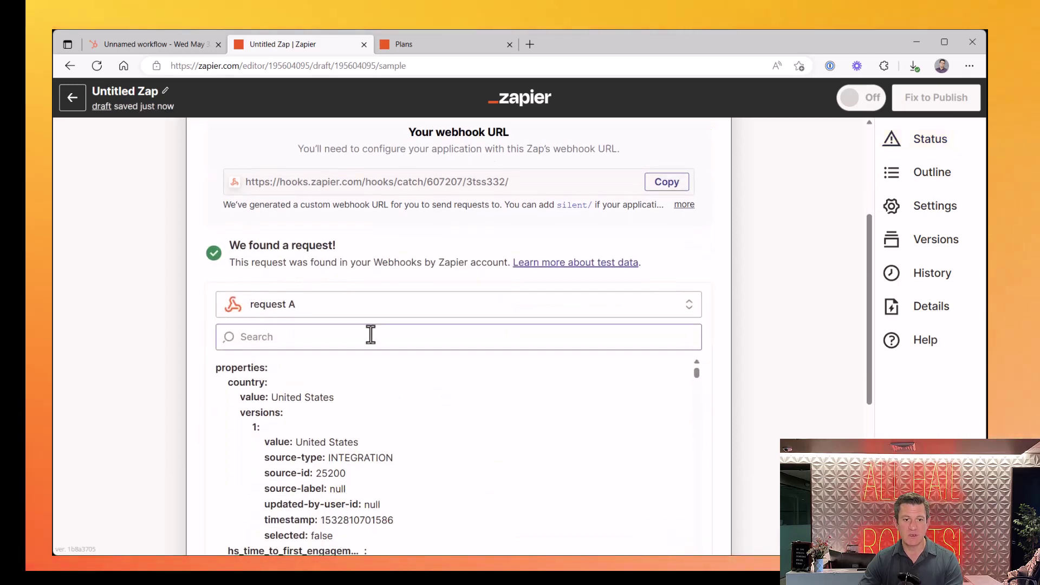
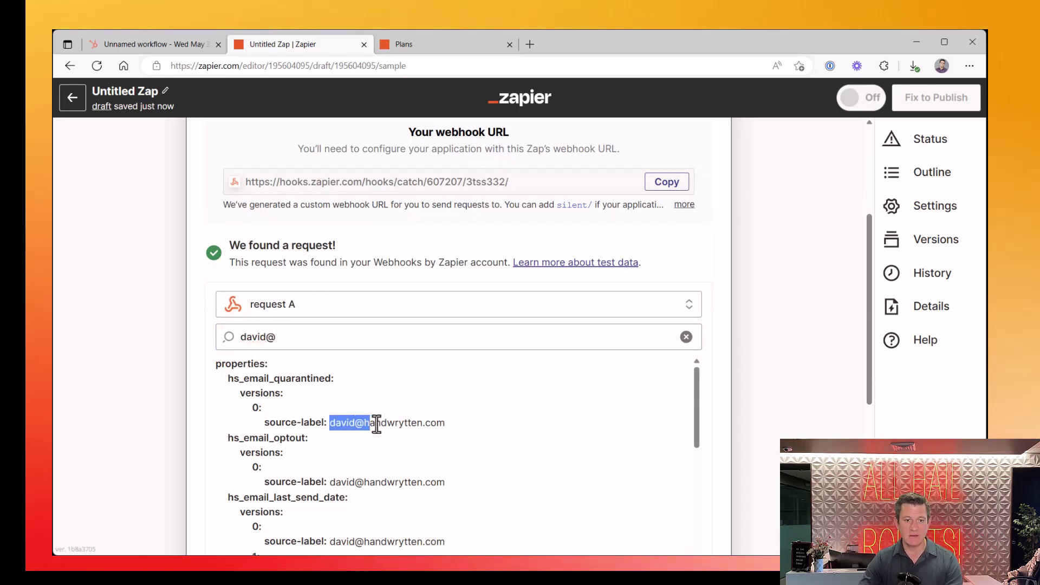
# Check the caught request's contact email and street address fields, then continue to the Action step
pyautogui.moveTo(377, 424); pyautogui.dragTo(446, 441)
pyautogui.click(442, 440)
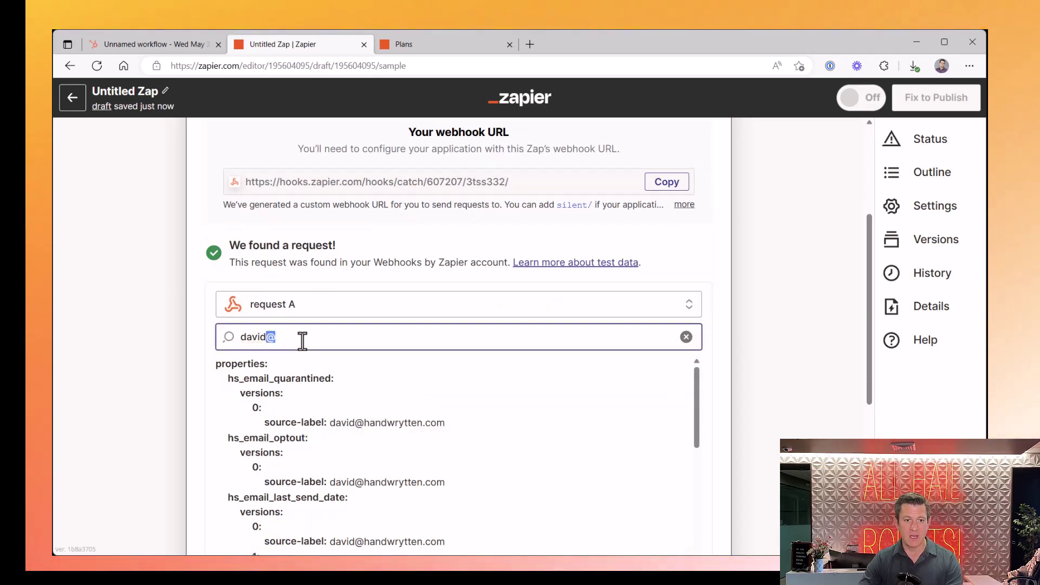
pyautogui.hotkey('shift', 'Home')
pyautogui.write('135')
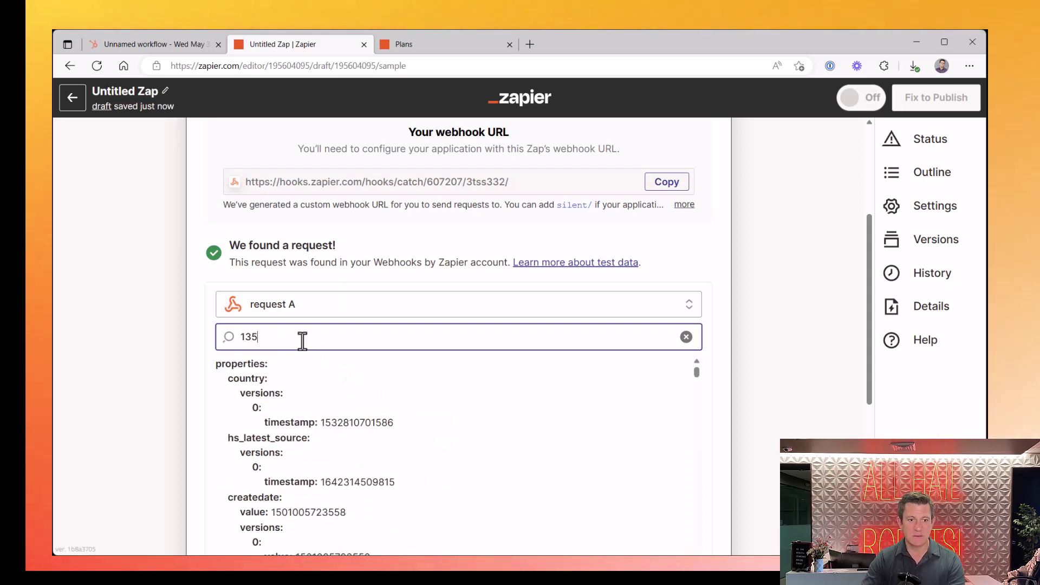
pyautogui.scroll(-10, 321, 434)
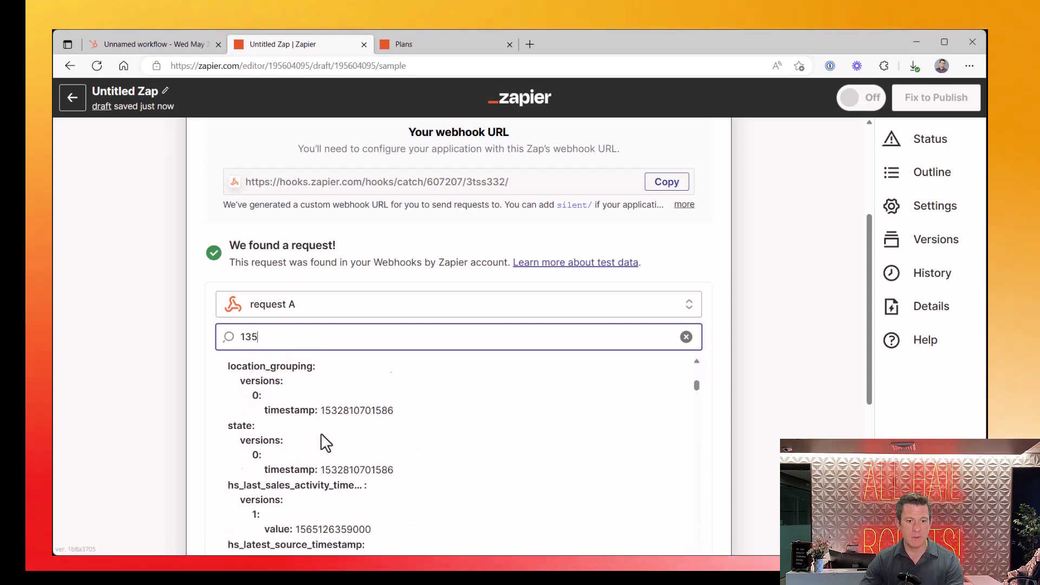
pyautogui.scroll(-2, 321, 433)
pyautogui.click(338, 335)
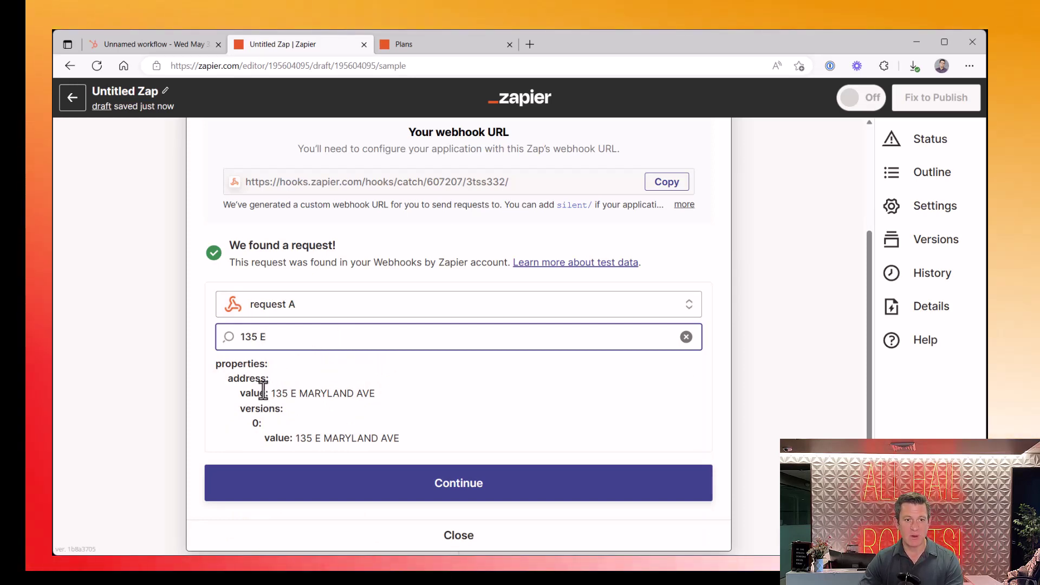
pyautogui.scroll(4, 336, 353)
pyautogui.scroll(-6, 399, 329)
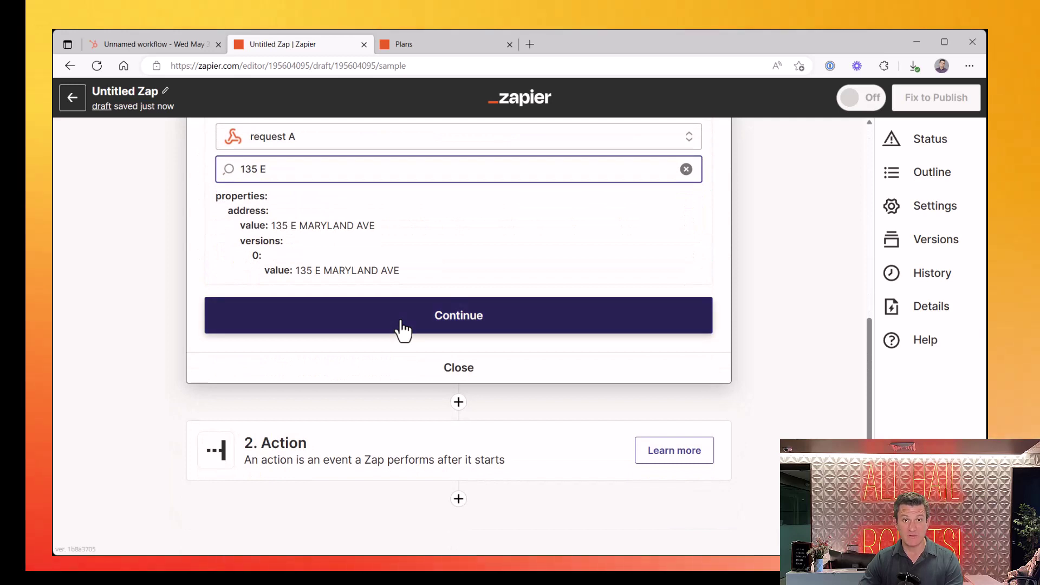
pyautogui.click(402, 320)
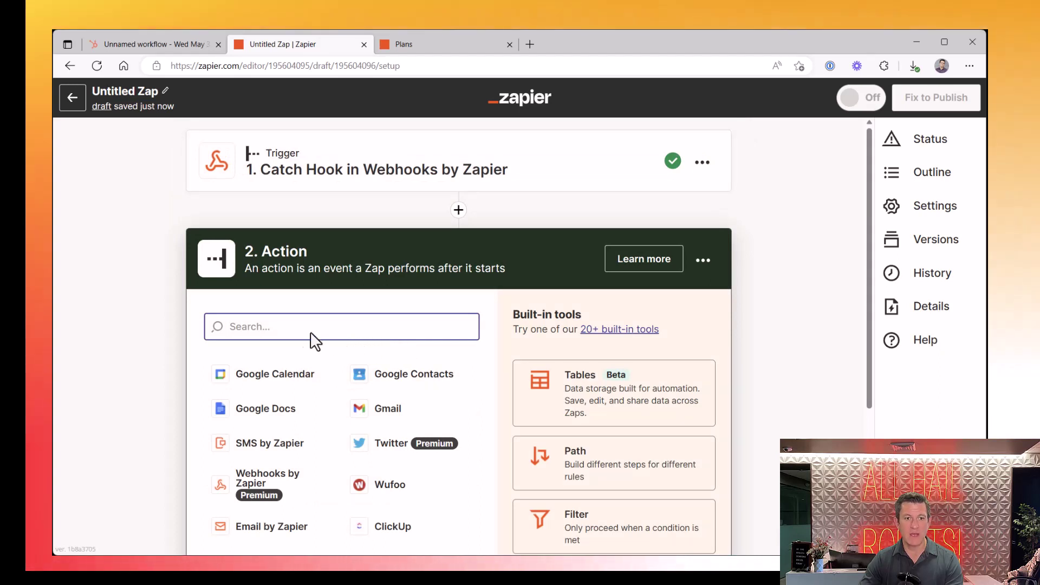
# Set the action step to Handwrytten's Send Card event, found by searching 'hand'
pyautogui.write('hand')
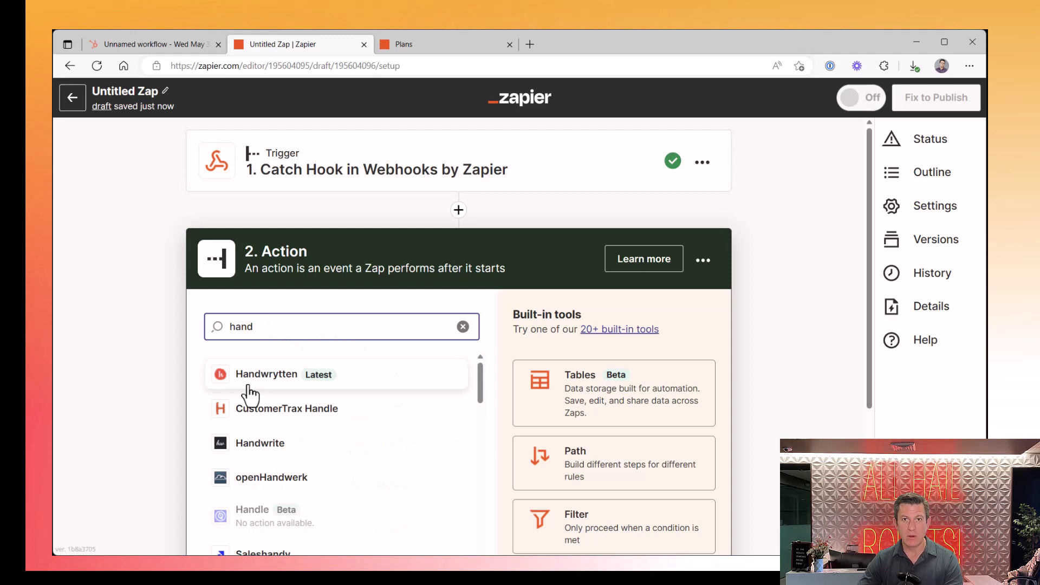
pyautogui.click(249, 391)
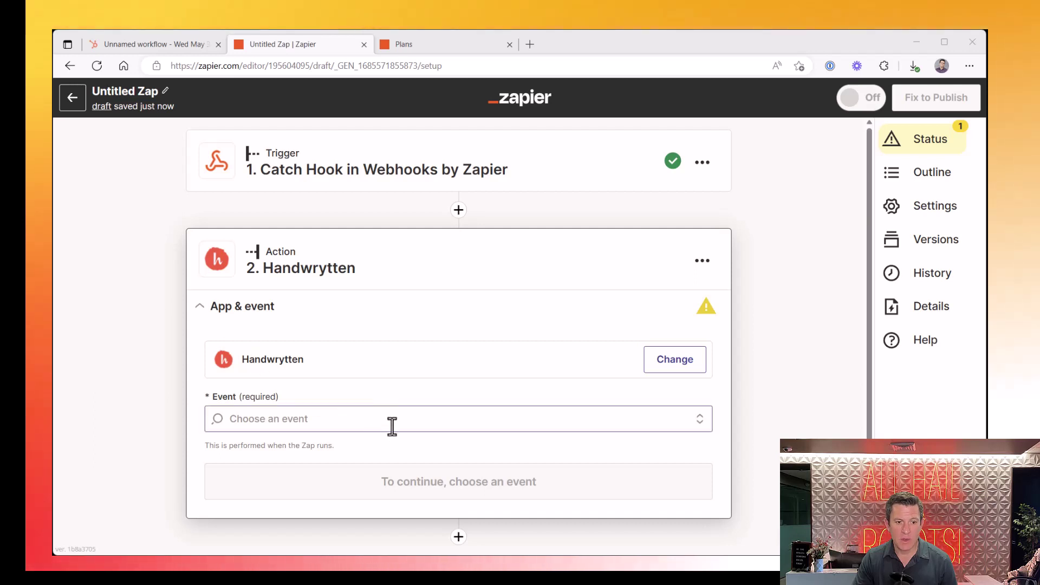
pyautogui.click(390, 425)
pyautogui.scroll(-4, 392, 431)
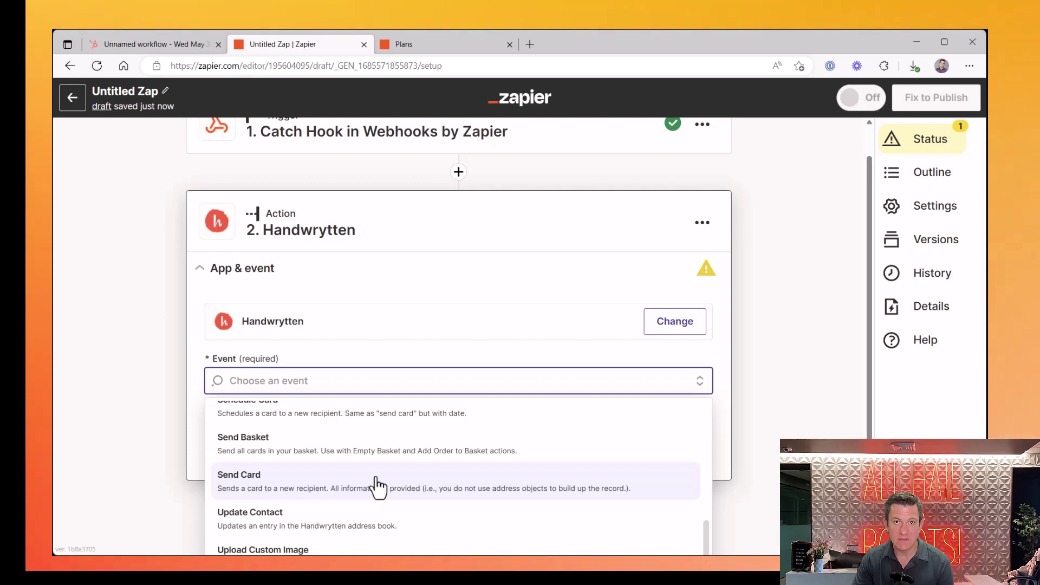
pyautogui.click(378, 487)
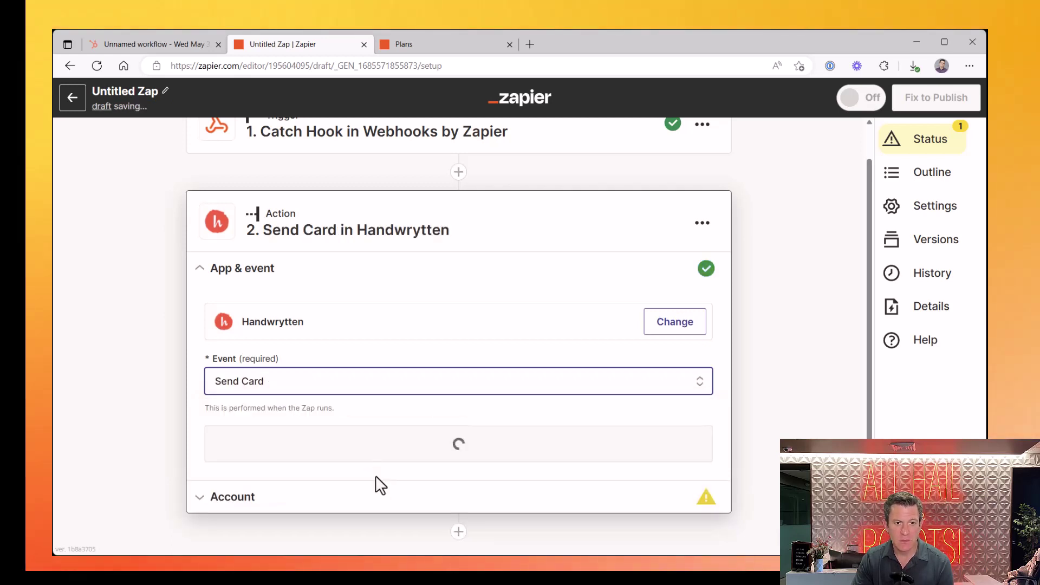
pyautogui.click(445, 455)
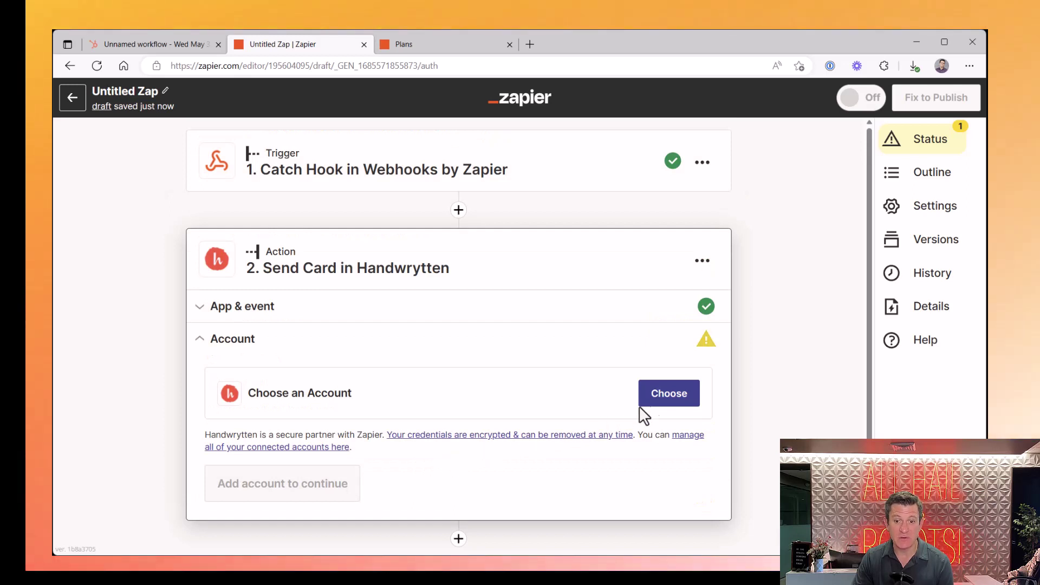
# Start connecting a new Handwrytten account from the Account chooser
pyautogui.click(675, 405)
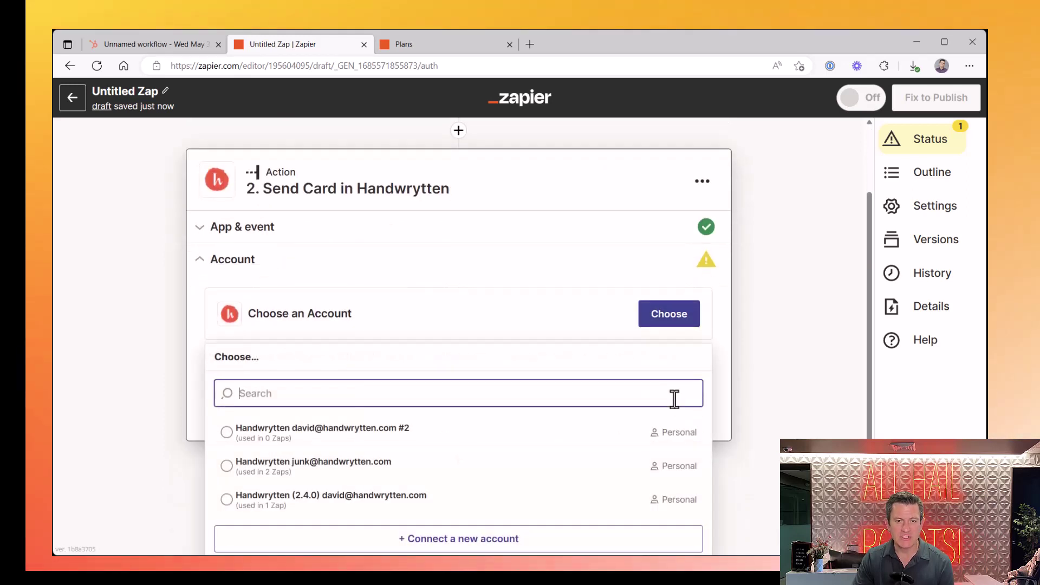
pyautogui.click(463, 542)
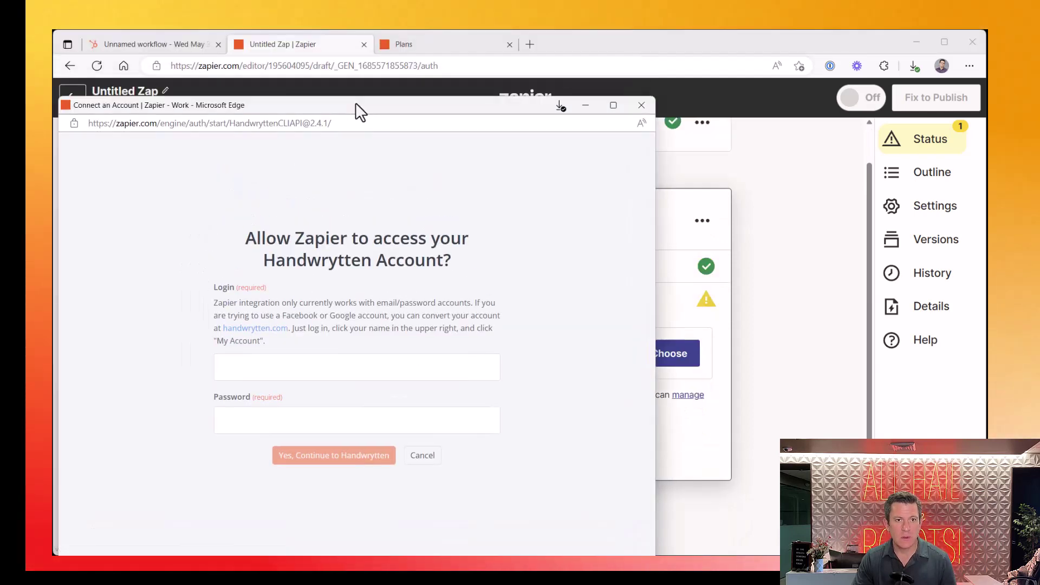
pyautogui.moveTo(355, 102); pyautogui.dragTo(447, 97)
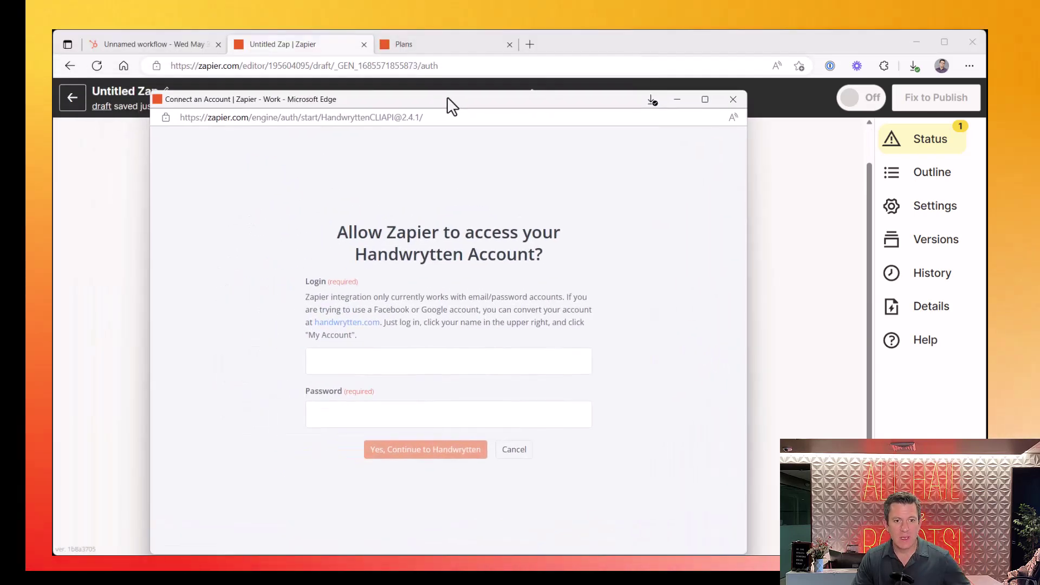
# Enter the Handwrytten login e-mail and account password and submit the sign-in
pyautogui.click(344, 362)
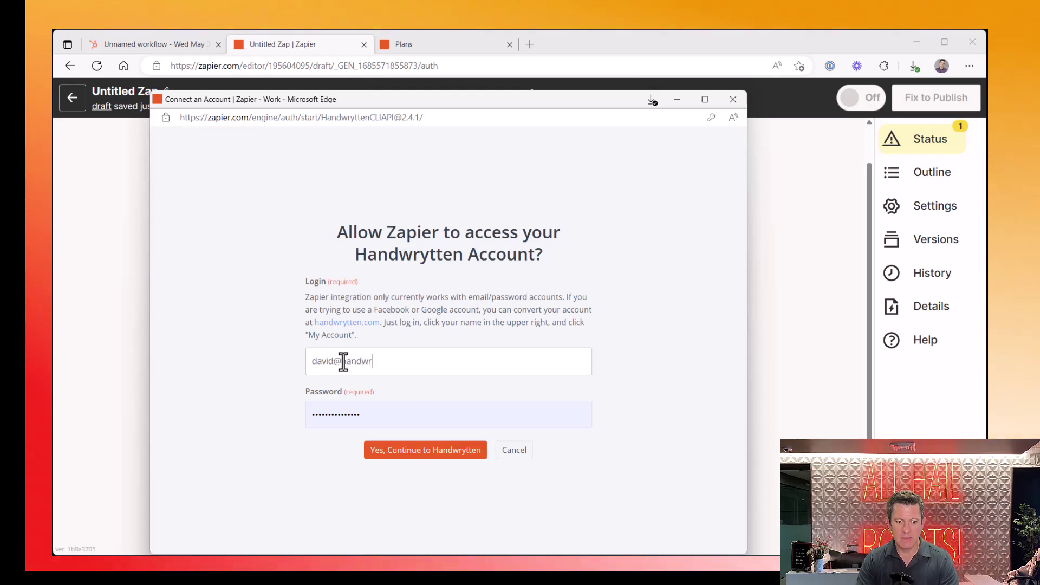
pyautogui.press('Tab')
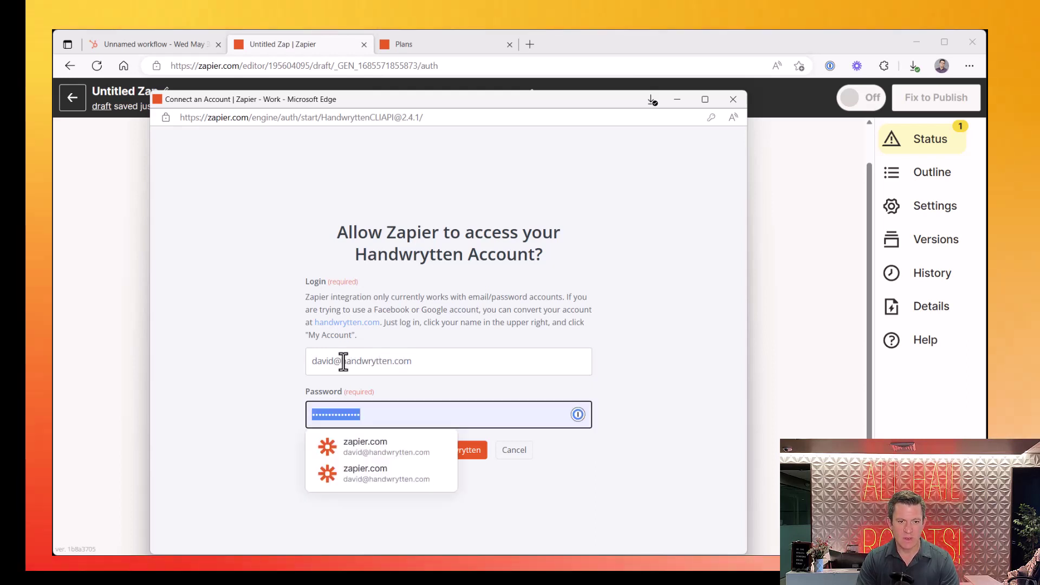
pyautogui.write('•••••••')
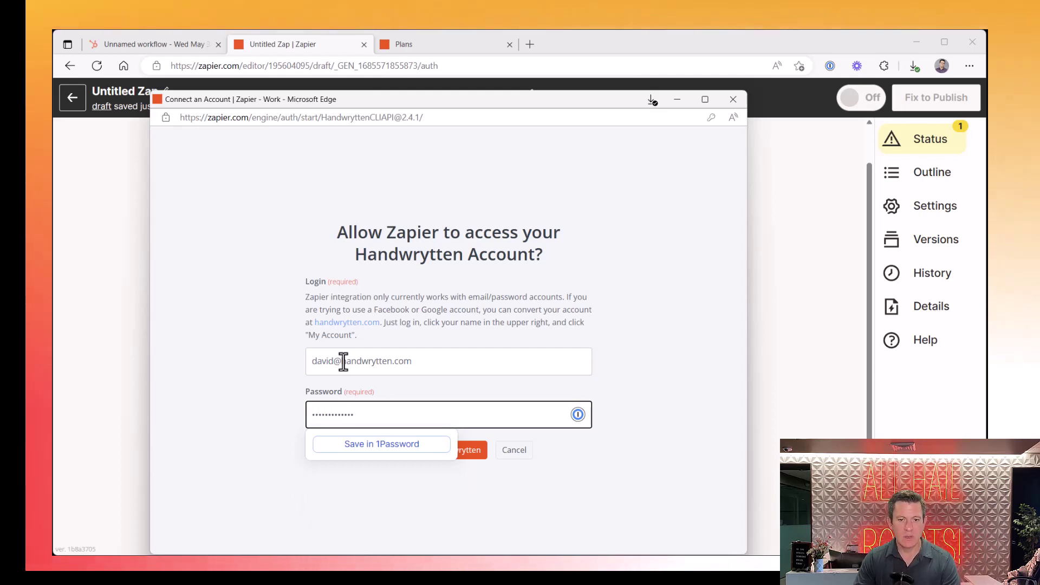
pyautogui.click(493, 433)
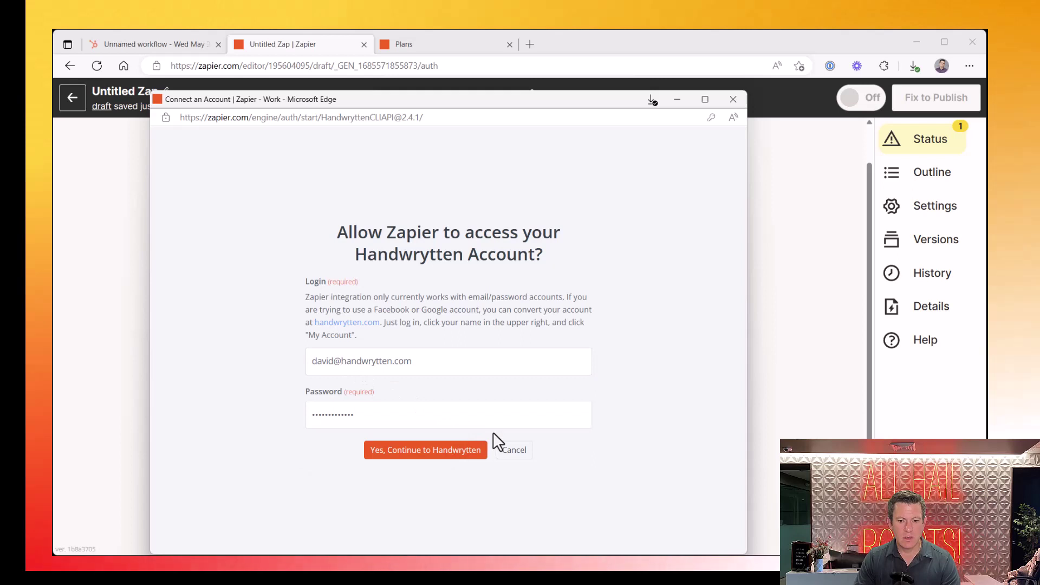
pyautogui.click(449, 470)
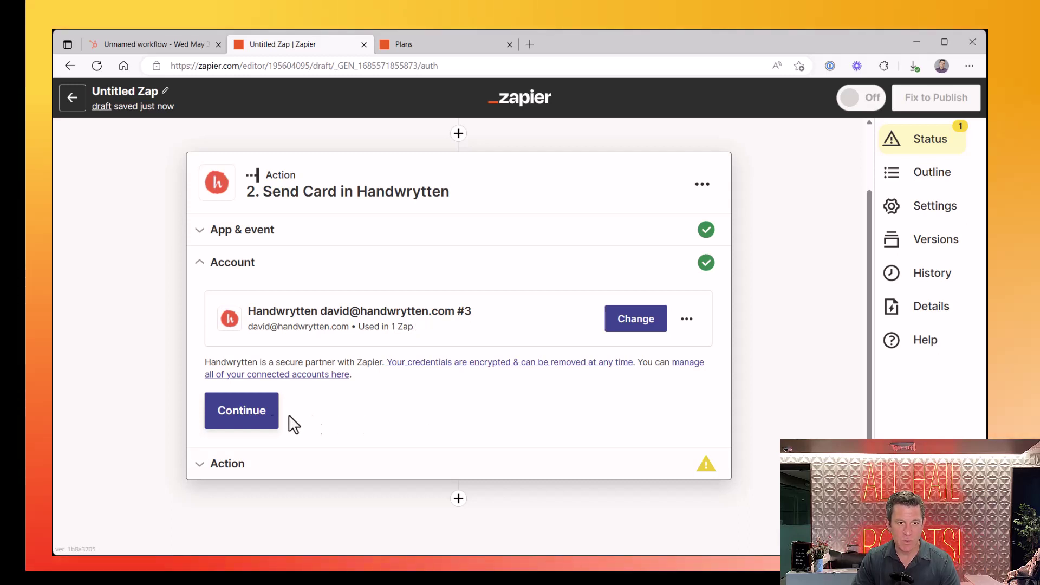
# Confirm the connected Handwrytten account and review the empty sender and recipient fields
pyautogui.click(252, 423)
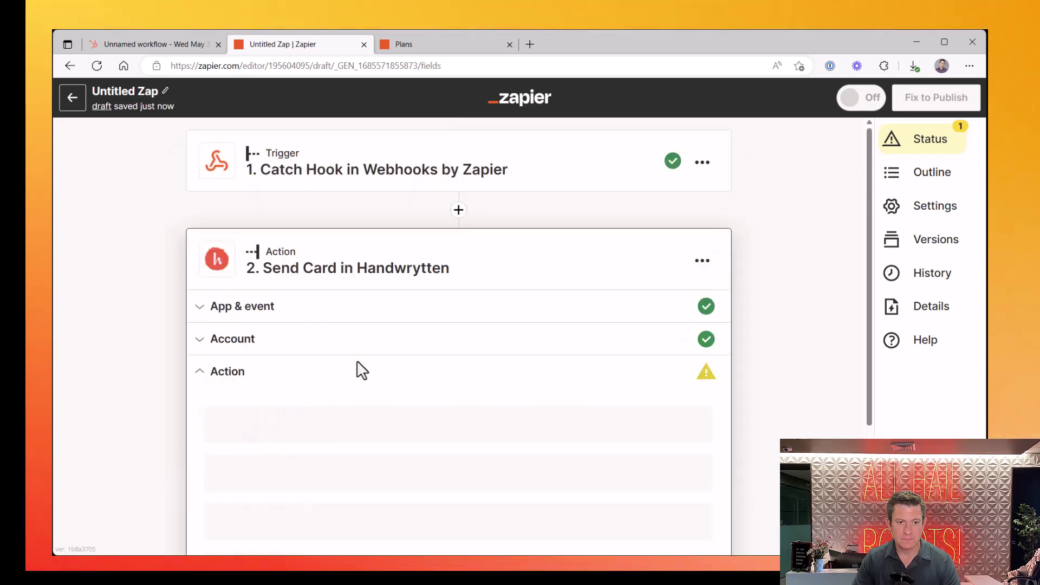
pyautogui.scroll(-3, 360, 367)
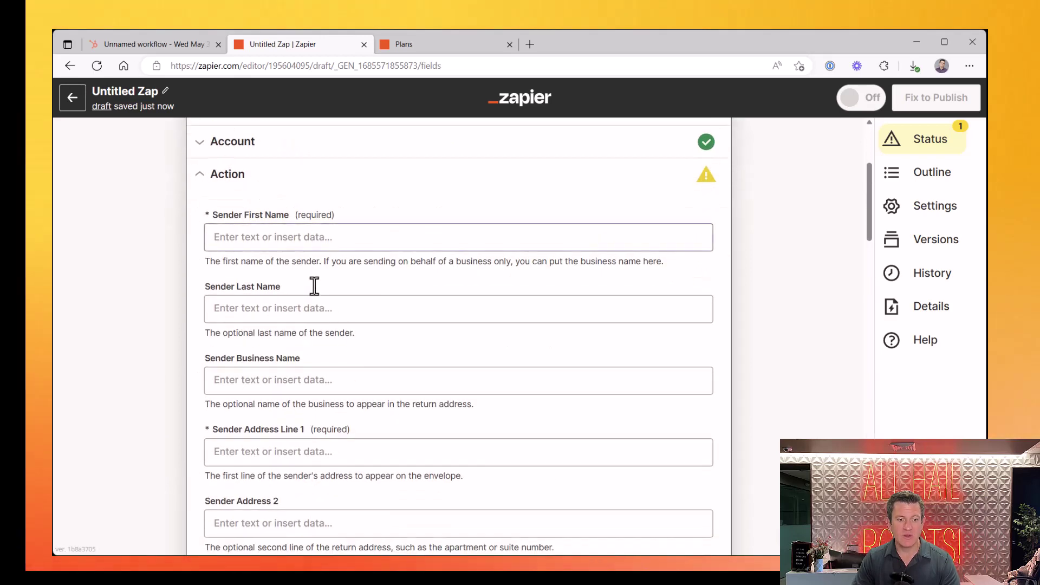
pyautogui.scroll(-15, 307, 274)
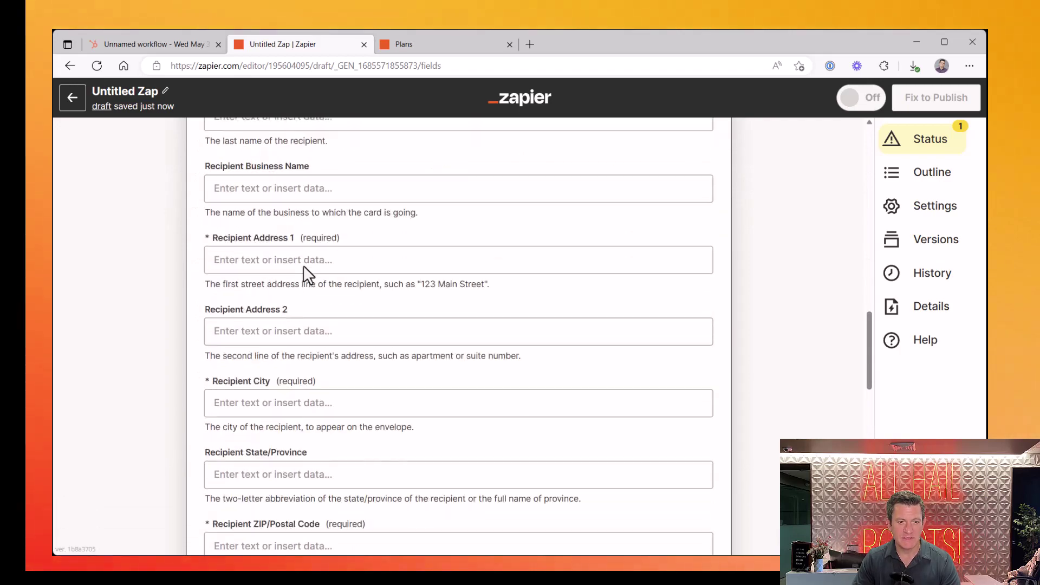
pyautogui.scroll(-12, 304, 265)
pyautogui.scroll(19, 302, 272)
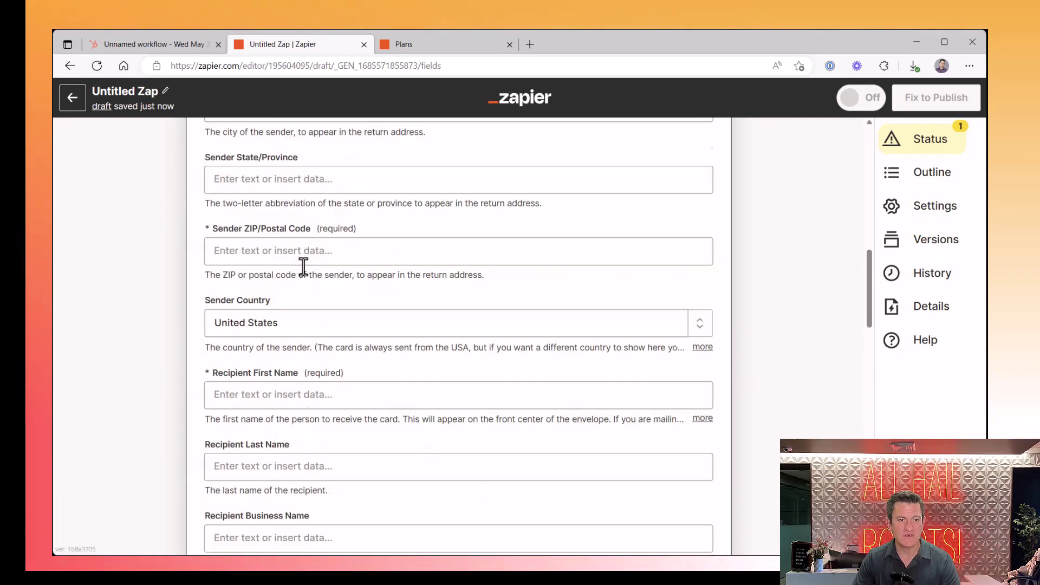
pyautogui.scroll(11, 303, 266)
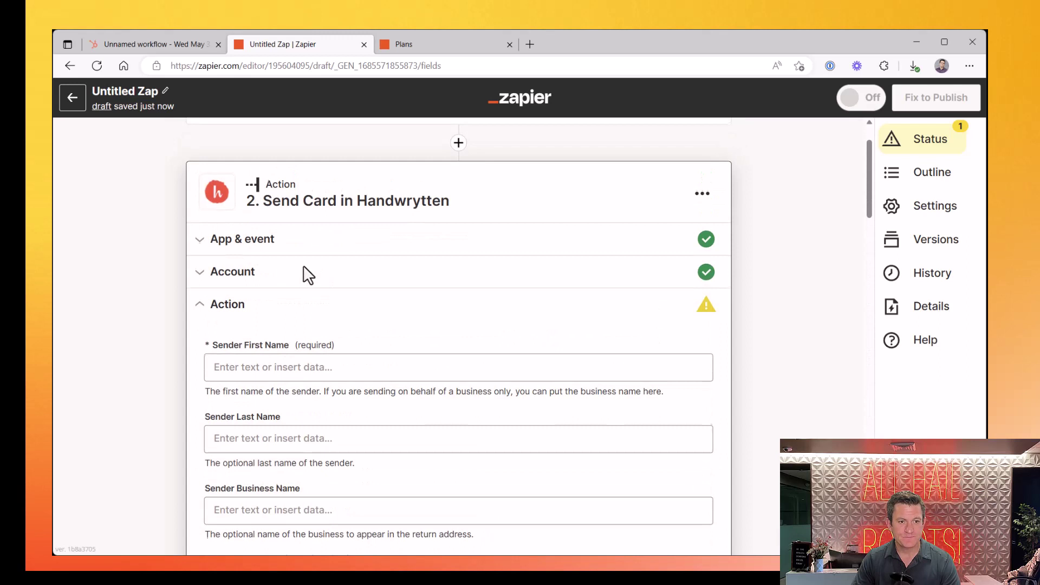
# Enter the sender's first and last name, and 'Handwrytten' as Sender Business Name
pyautogui.click(294, 369)
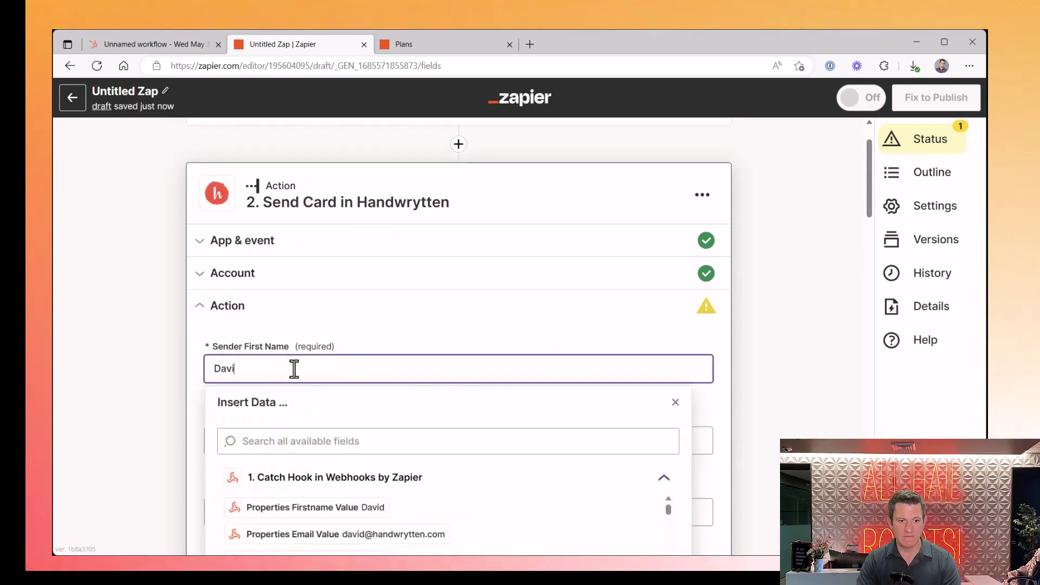
pyautogui.click(399, 329)
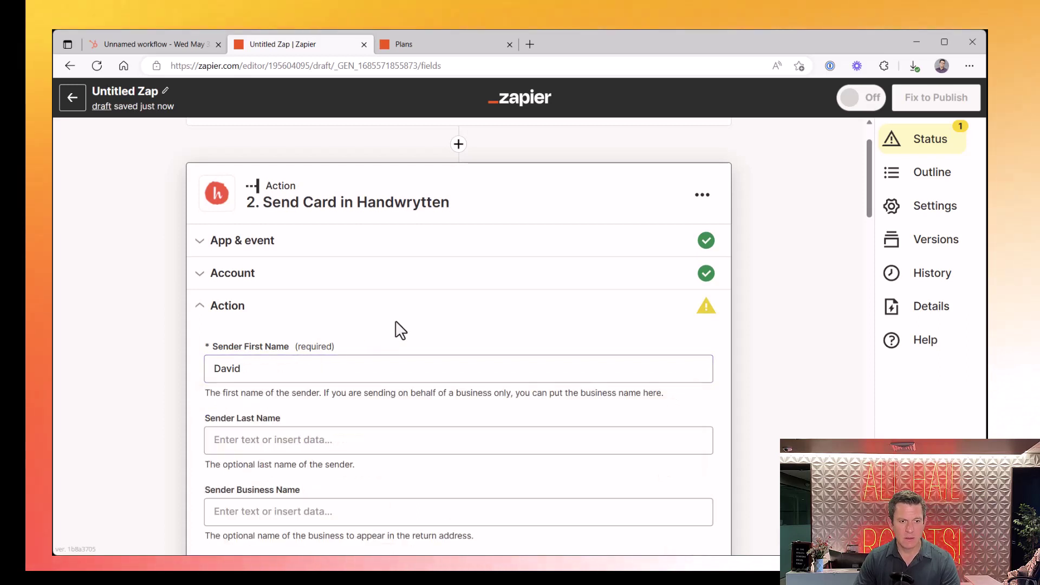
pyautogui.click(365, 444)
pyautogui.write('Wachs')
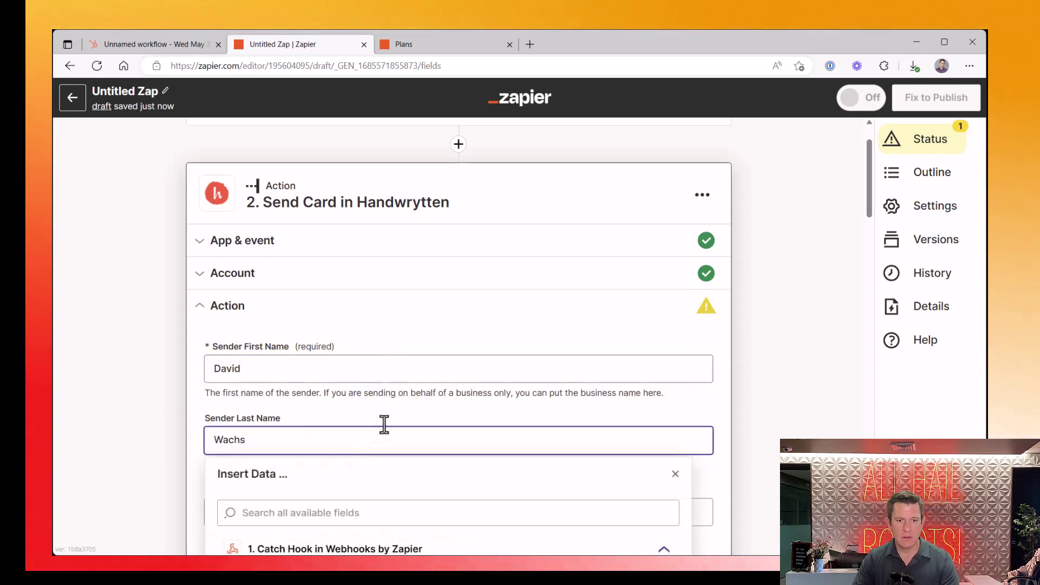
pyautogui.click(480, 341)
pyautogui.scroll(-5, 477, 341)
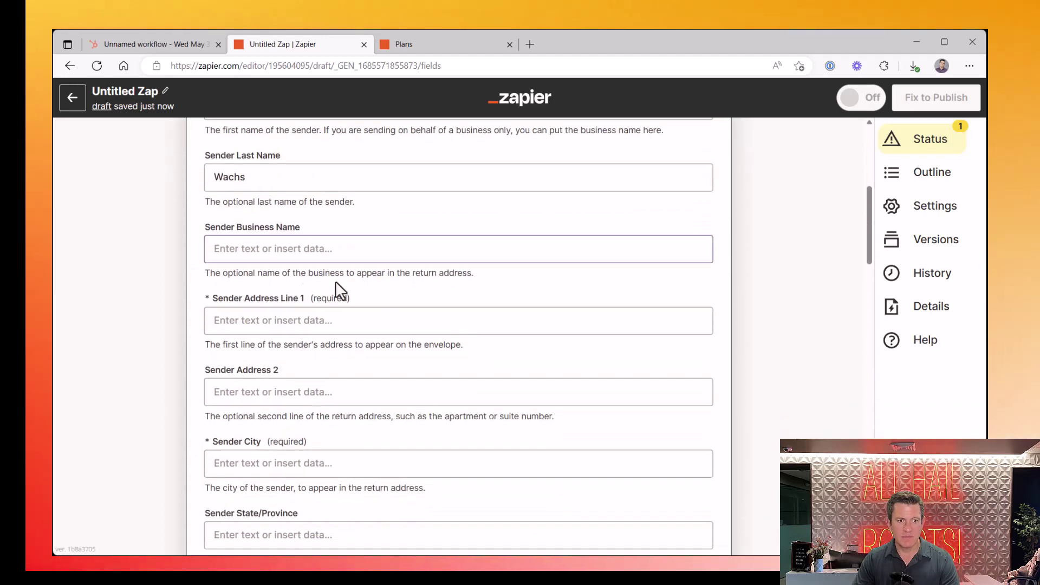
pyautogui.click(242, 249)
pyautogui.write('Handwrytten')
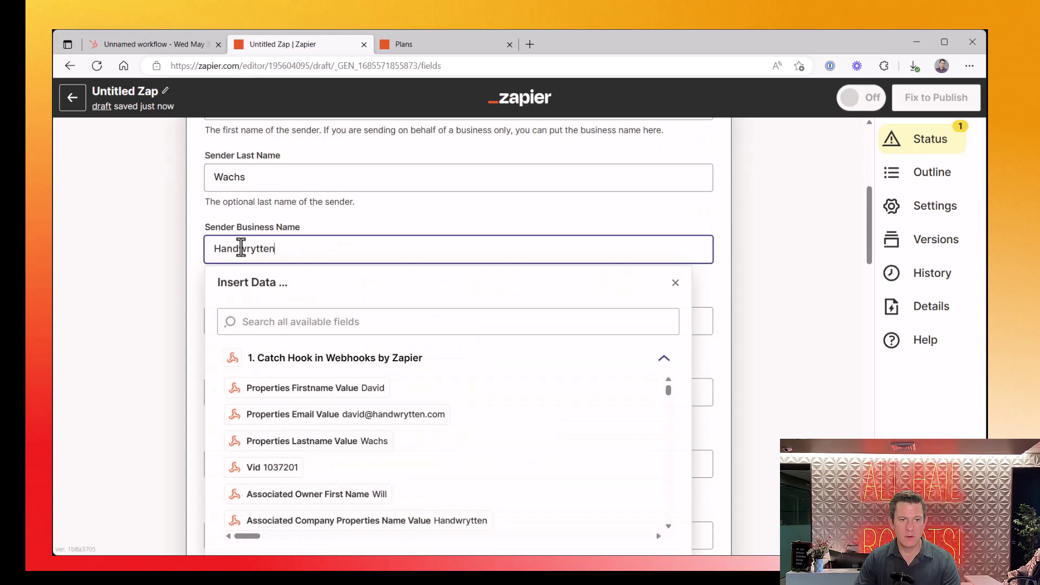
pyautogui.click(255, 217)
pyautogui.scroll(-3, 259, 223)
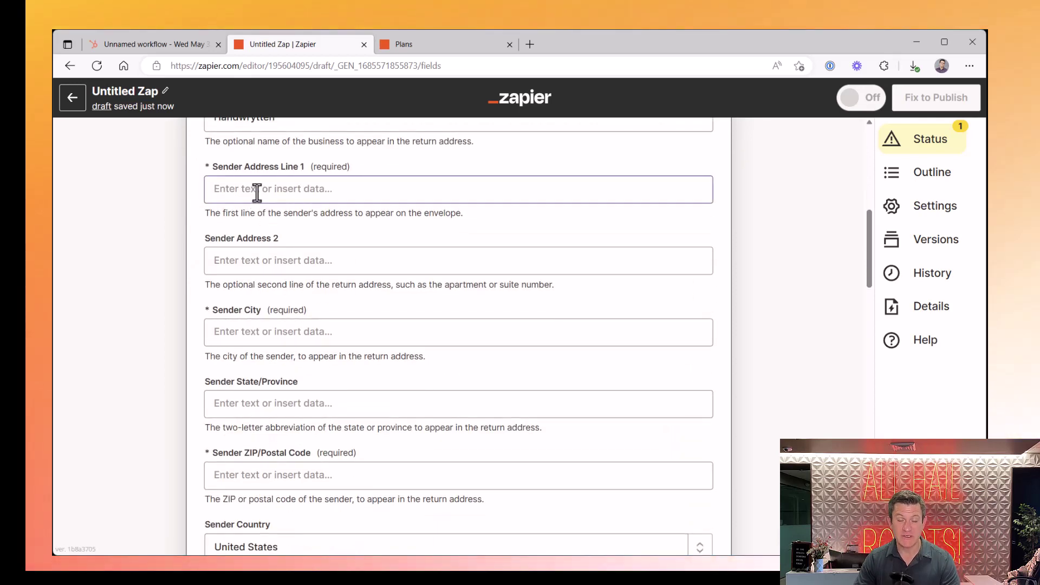
# Enter the sender's street address line and suite number
pyautogui.click(258, 188)
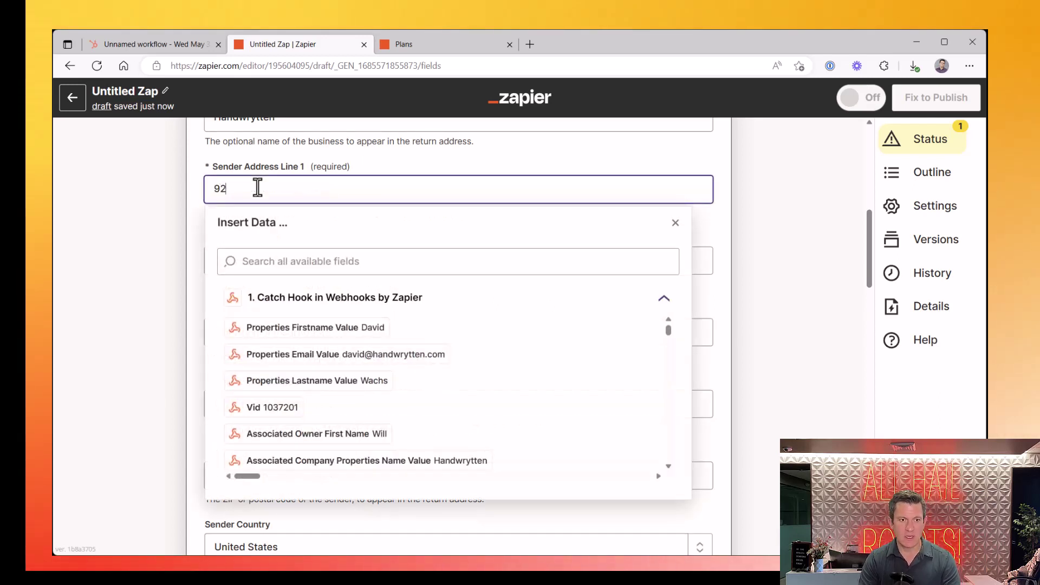
pyautogui.write('9280 E')
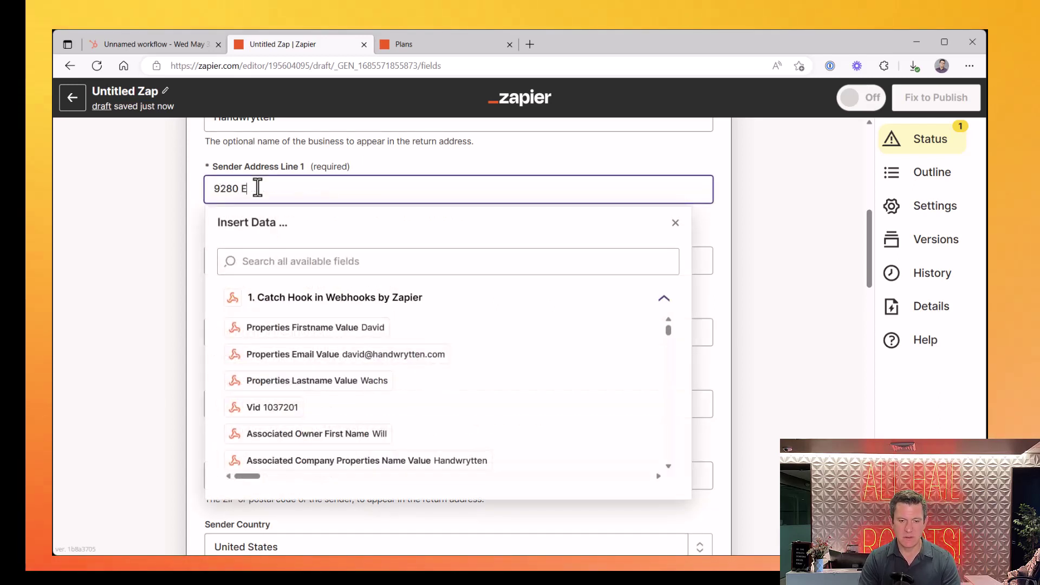
pyautogui.press('BackSpace')
pyautogui.write('S Kyr')
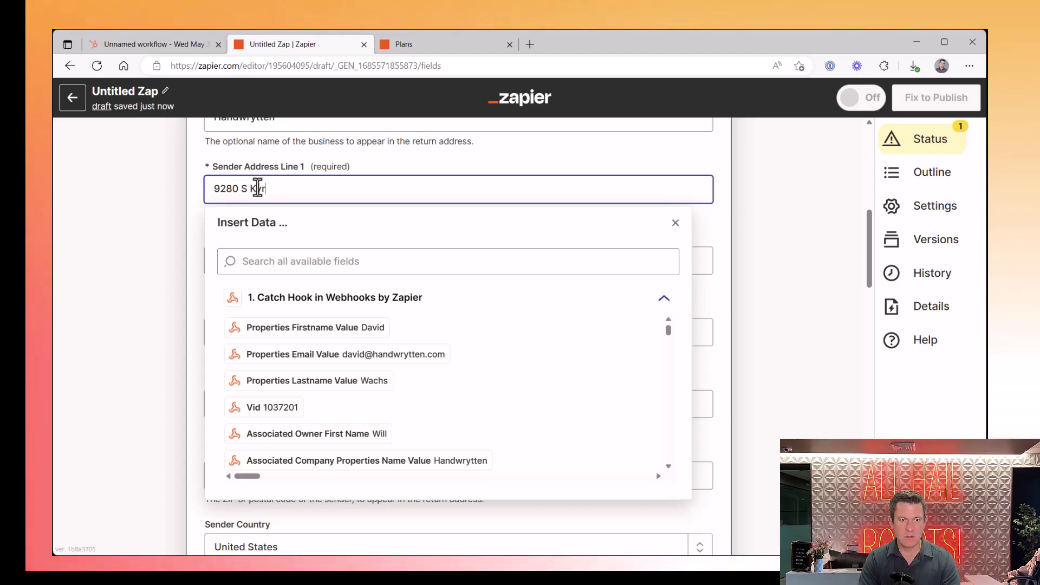
pyautogui.write('ene Rd')
pyautogui.press('Tab')
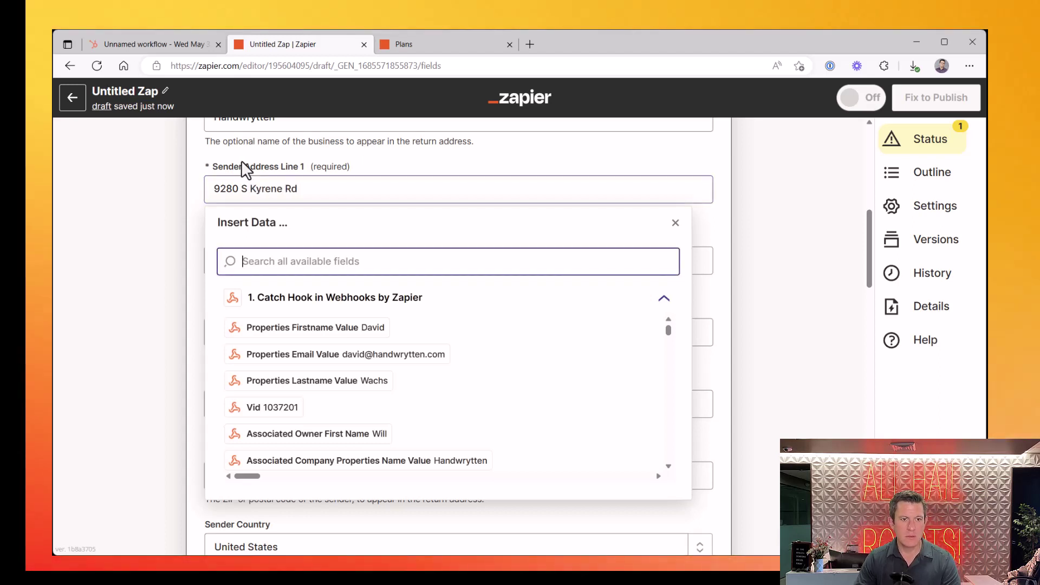
pyautogui.click(242, 168)
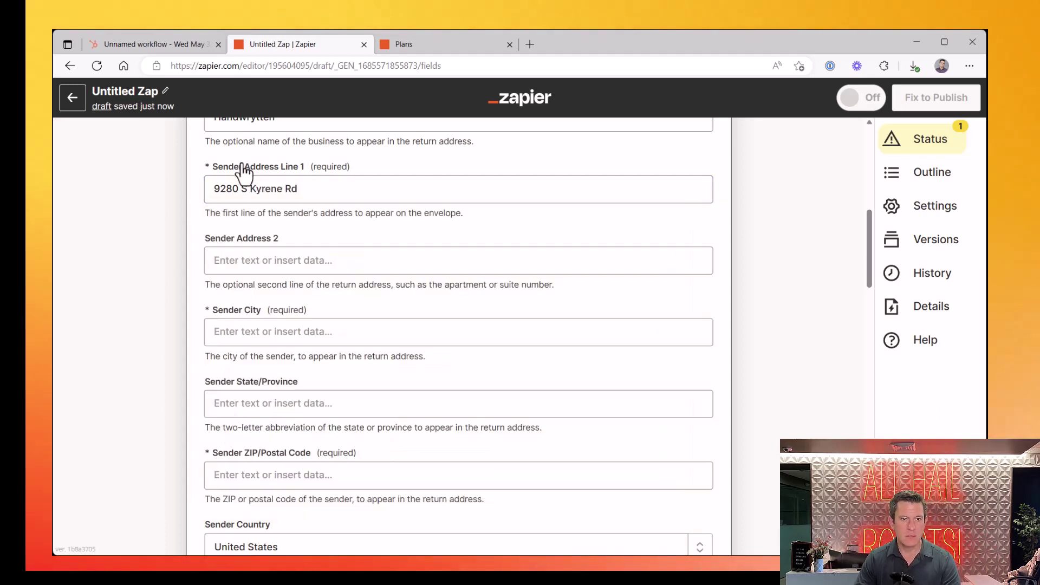
pyautogui.click(246, 269)
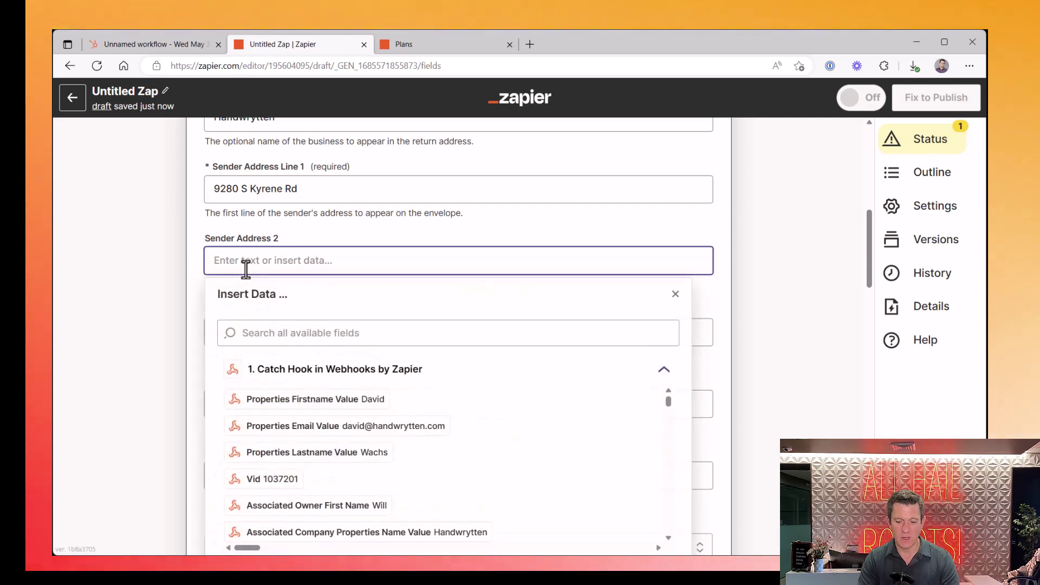
pyautogui.write('S')
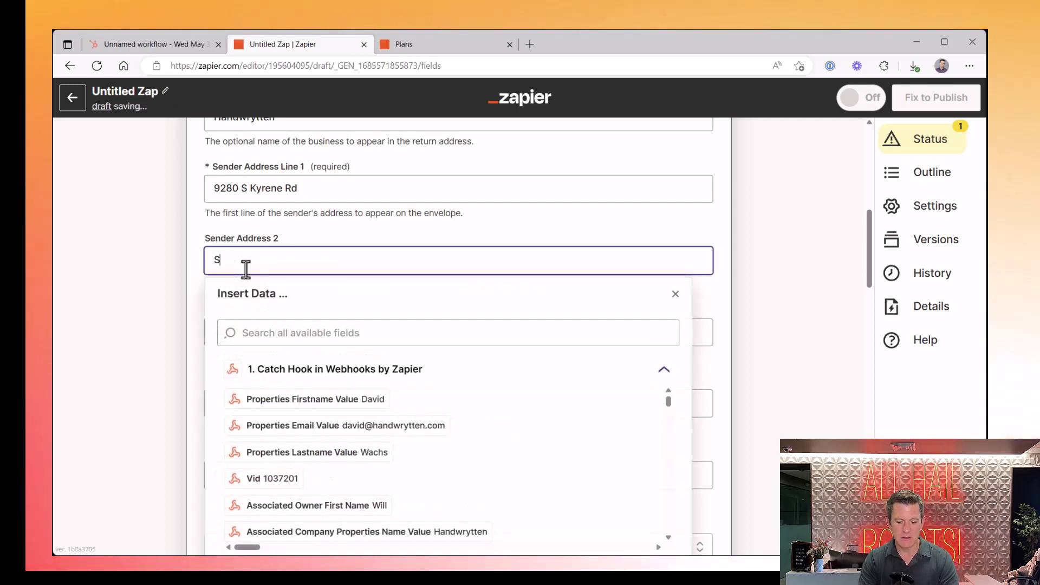
pyautogui.write('uite 124')
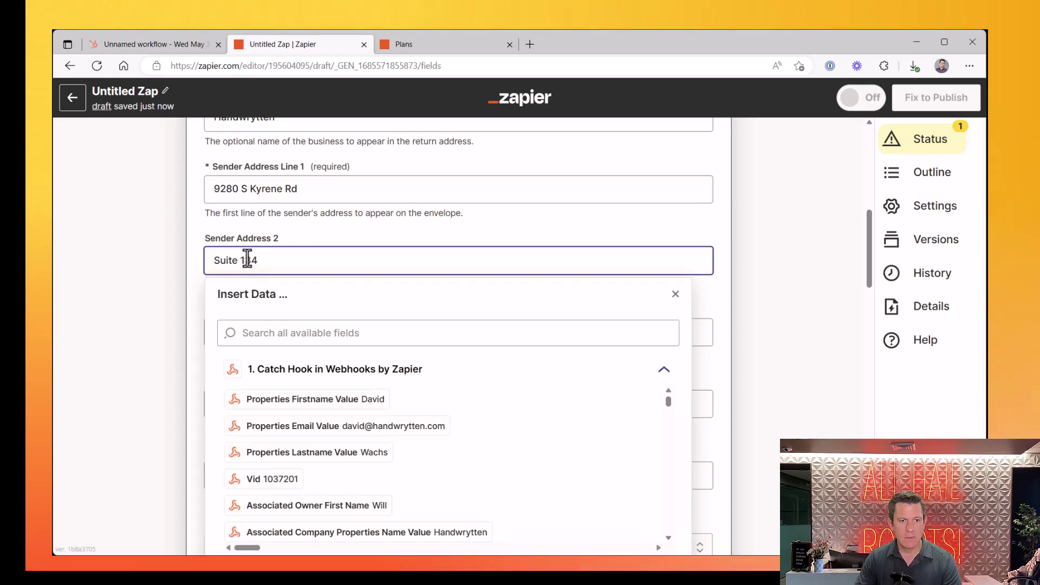
pyautogui.click(252, 211)
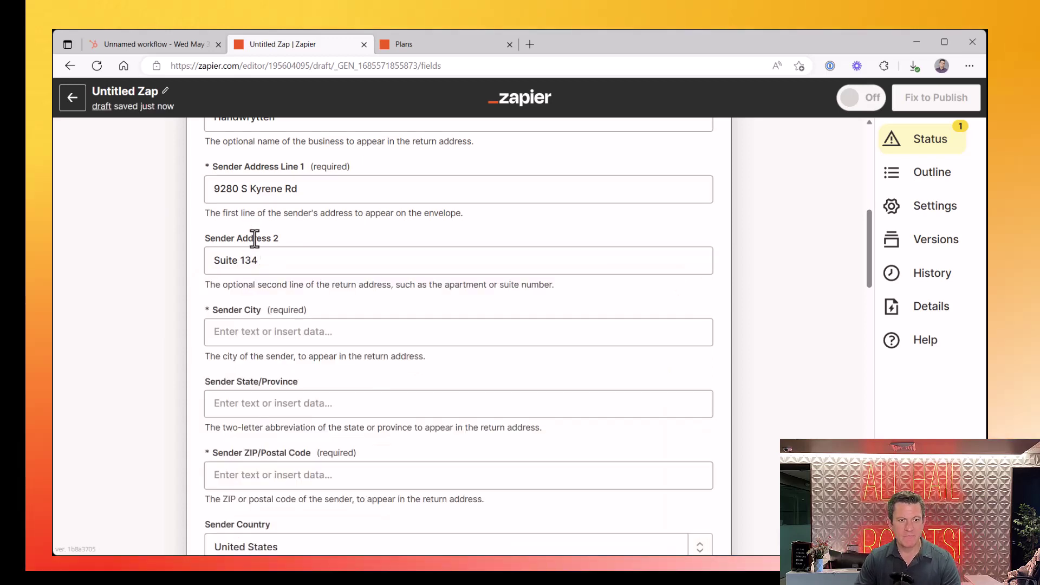
# Fill in the sender's city, state and ZIP/postal code
pyautogui.click(260, 331)
pyautogui.write('Tempe')
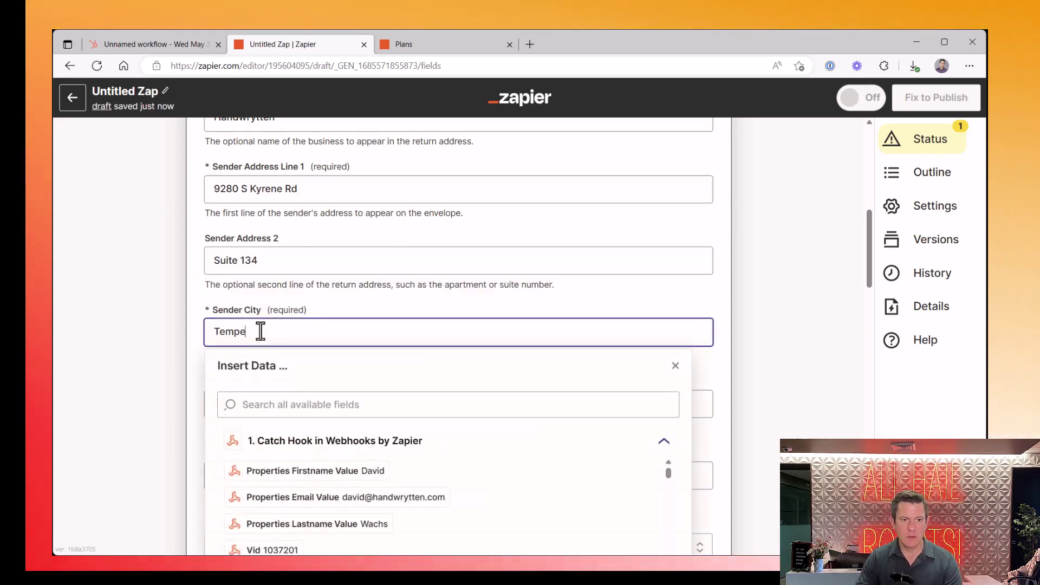
pyautogui.click(215, 296)
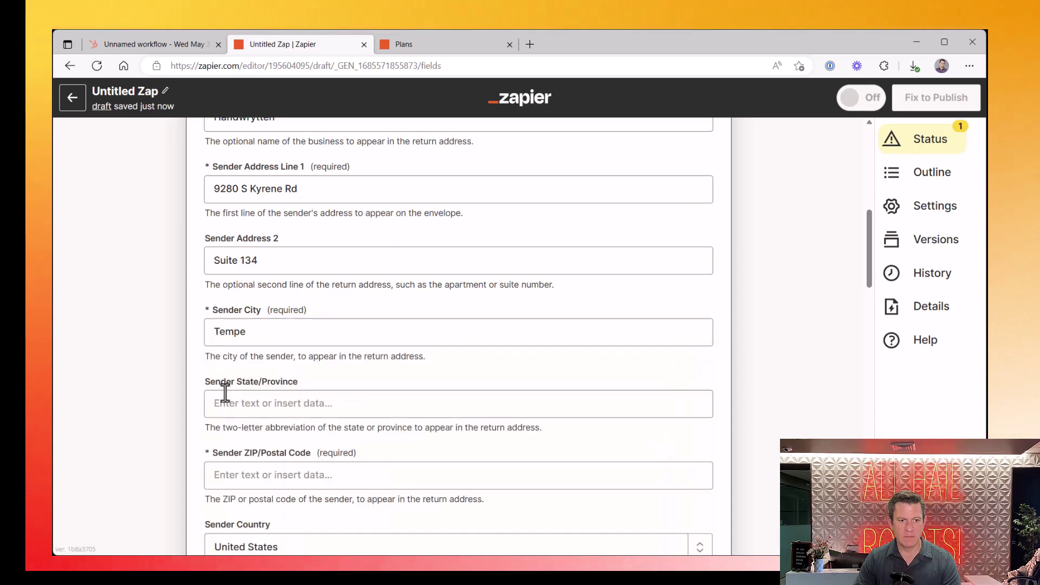
pyautogui.click(227, 403)
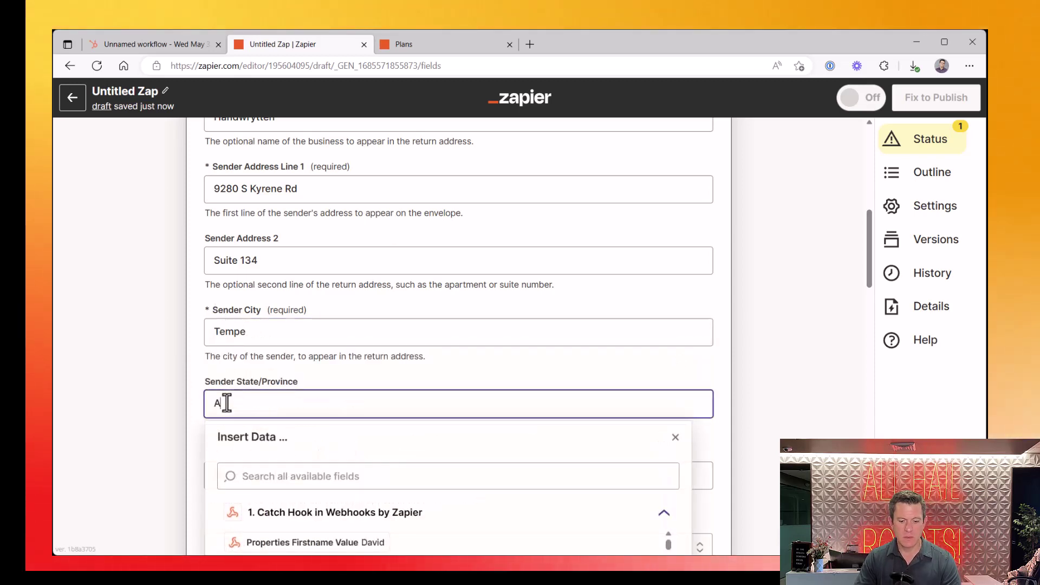
pyautogui.click(492, 361)
pyautogui.scroll(-4, 466, 325)
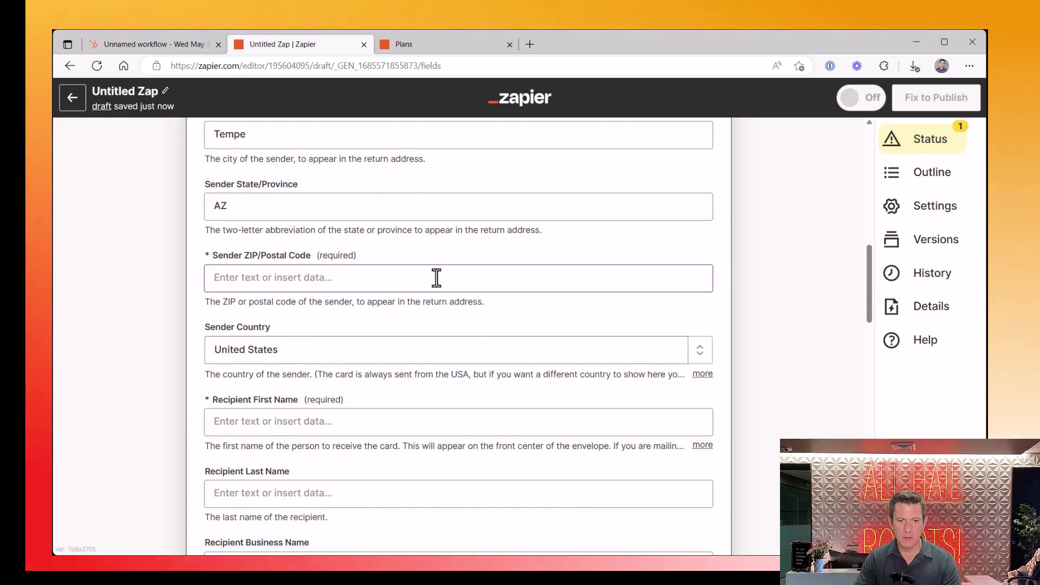
pyautogui.click(437, 279)
pyautogui.write('85254')
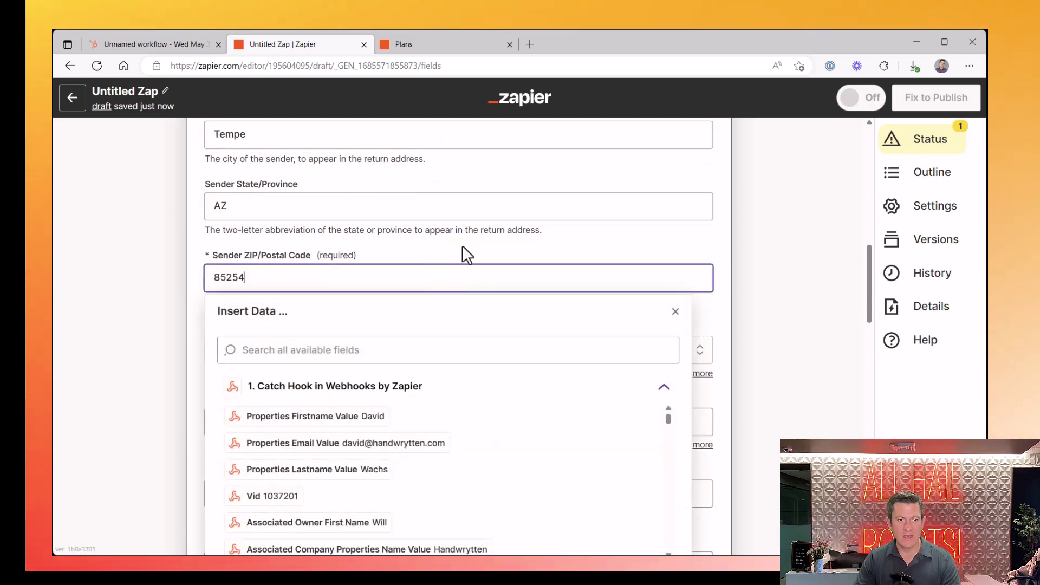
pyautogui.click(464, 248)
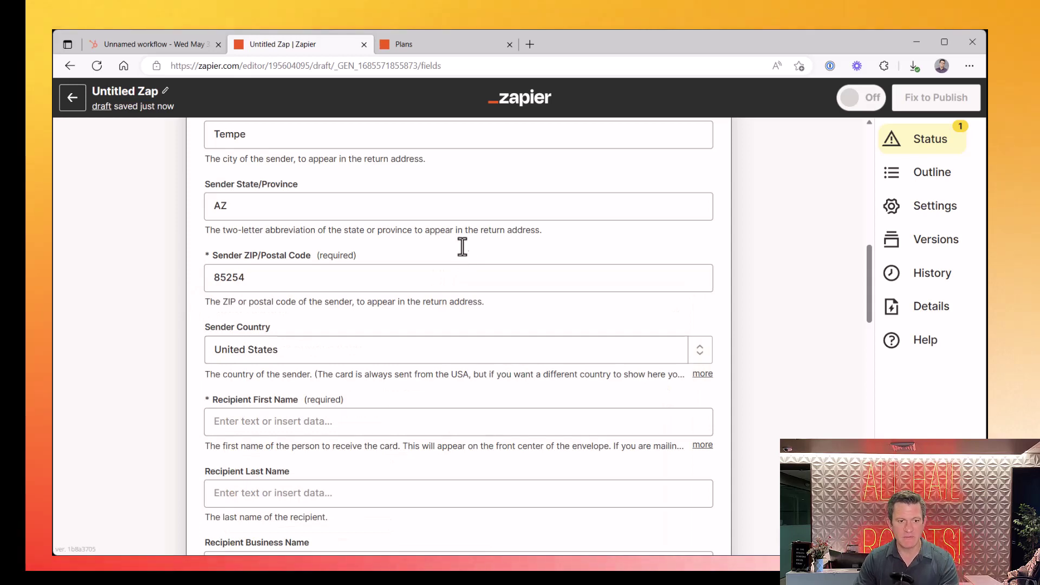
pyautogui.press('Tab')
# Map recipient first and last name to the webhook's Firstname and Lastname values
pyautogui.click(220, 420)
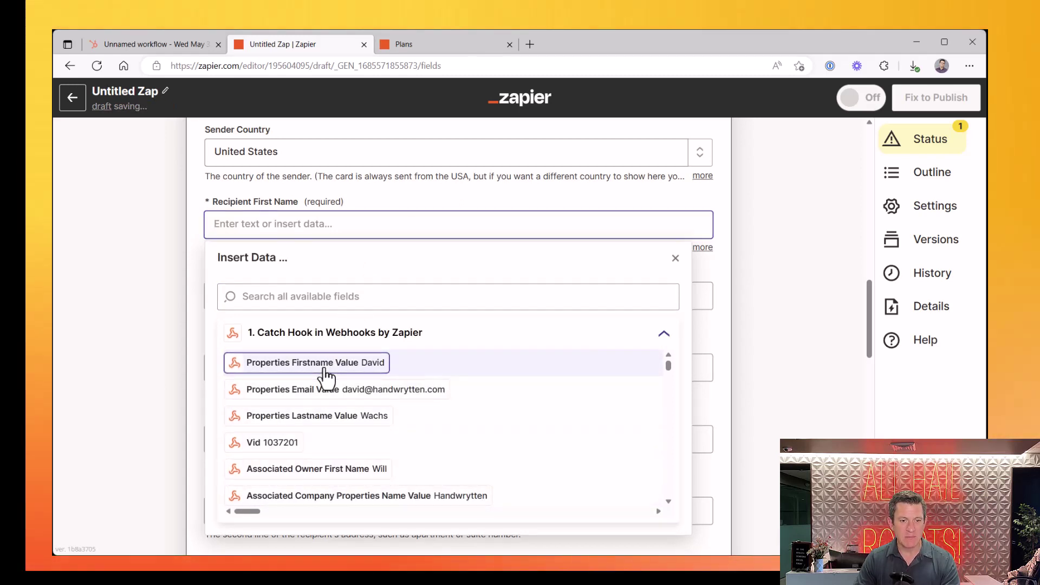
pyautogui.click(325, 370)
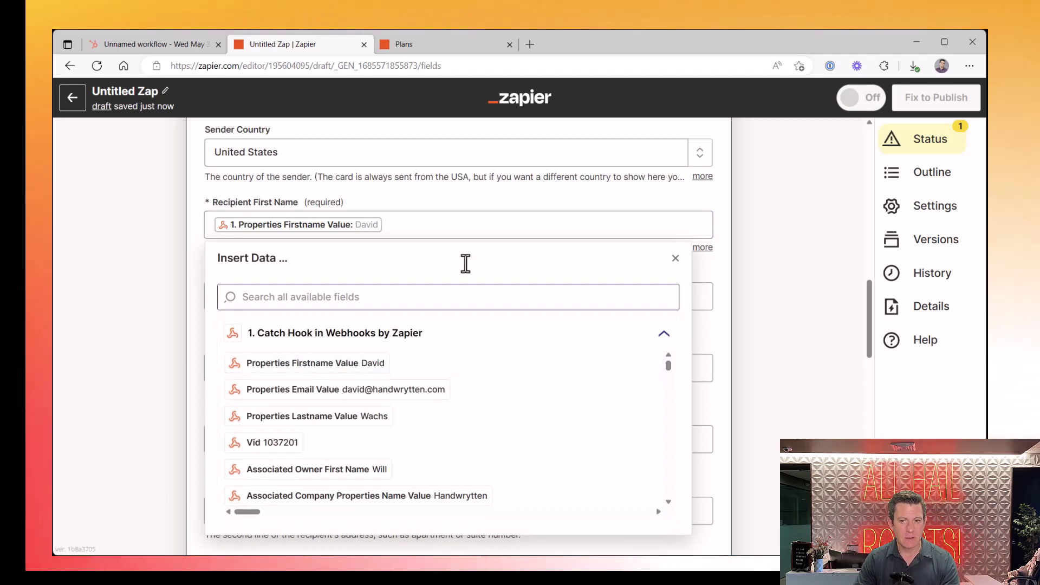
pyautogui.click(720, 271)
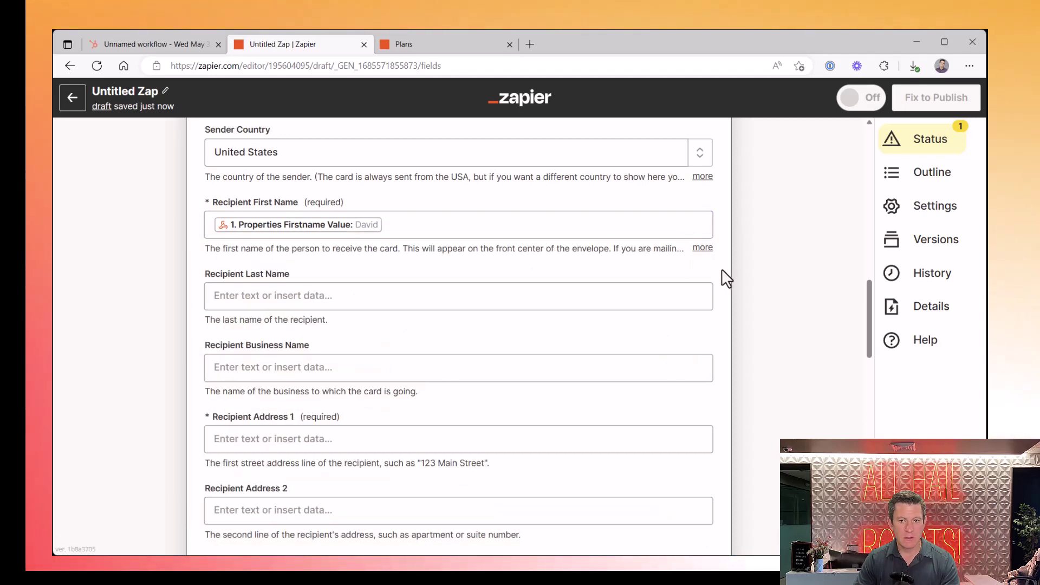
pyautogui.click(478, 299)
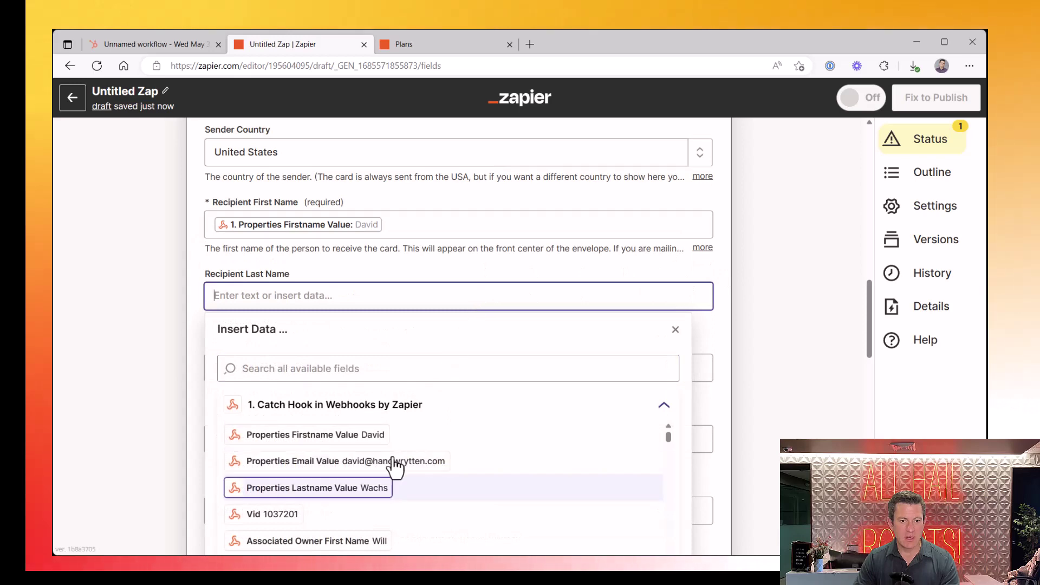
pyautogui.click(375, 490)
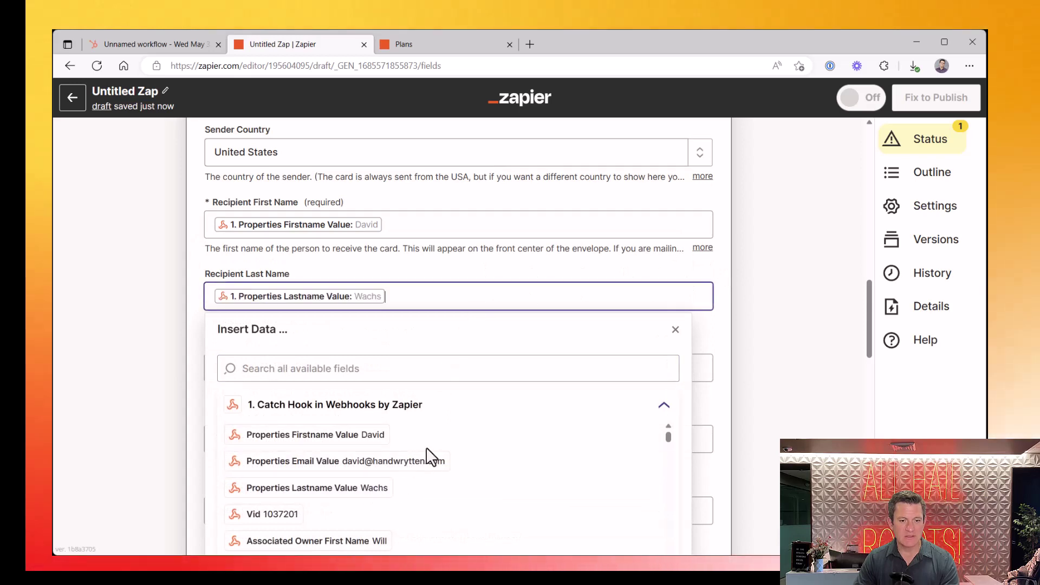
pyautogui.click(654, 265)
# Map Recipient Business Name to the webhook's associated company name, searched as 'compa'
pyautogui.scroll(-2, 654, 266)
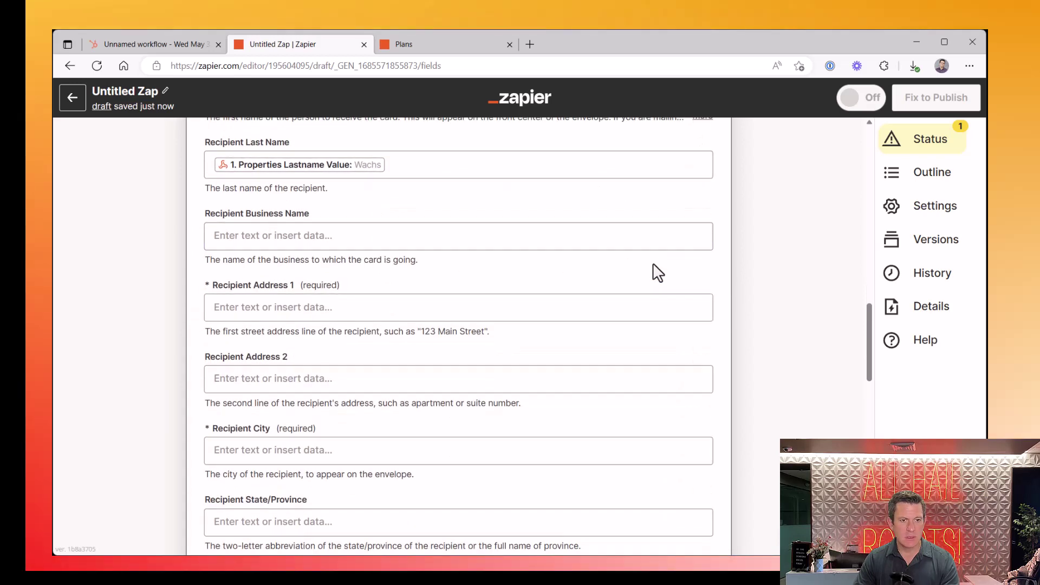
pyautogui.click(344, 239)
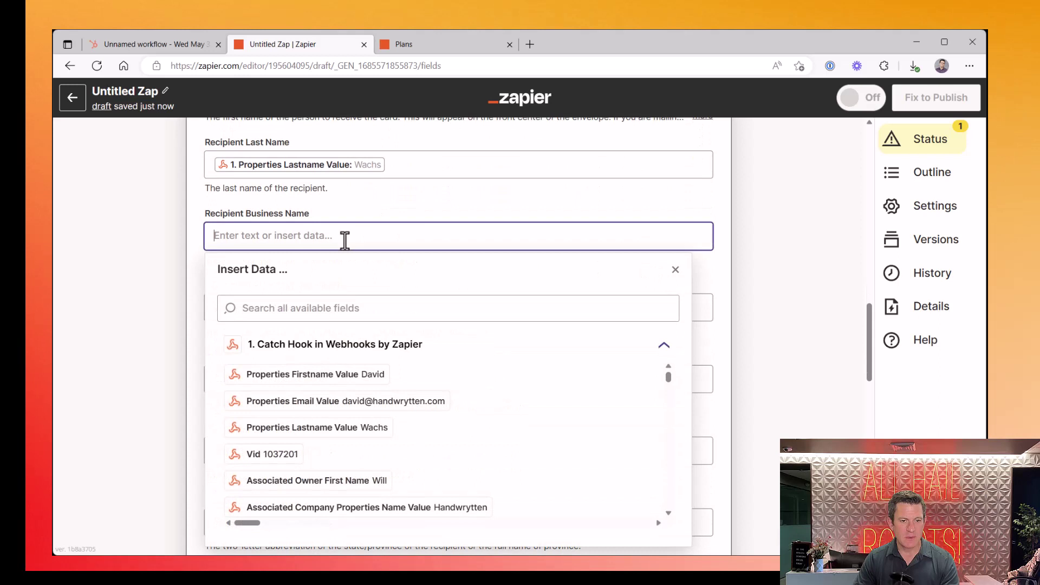
pyautogui.click(340, 308)
pyautogui.write('company')
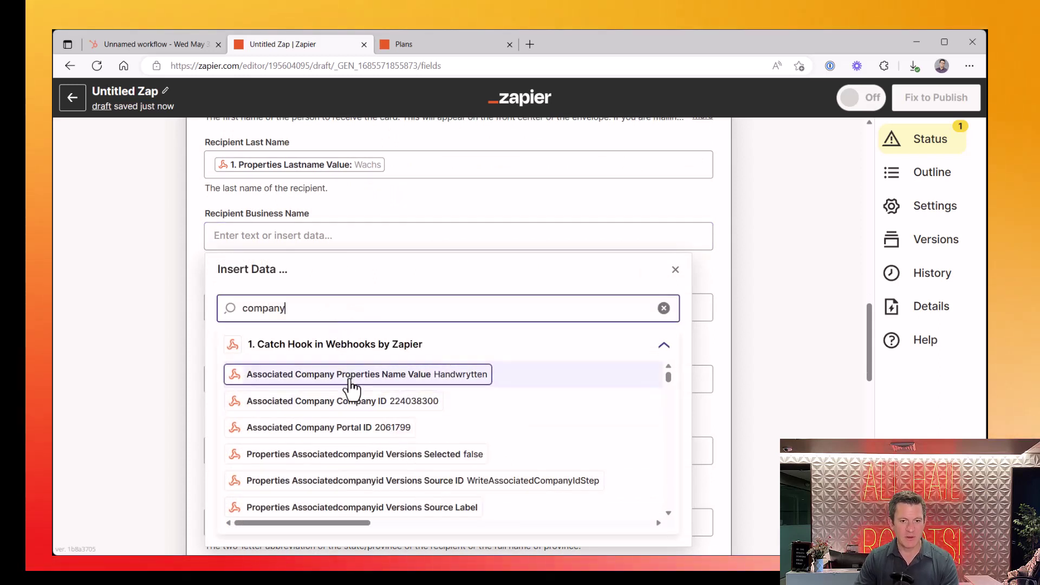
pyautogui.click(349, 379)
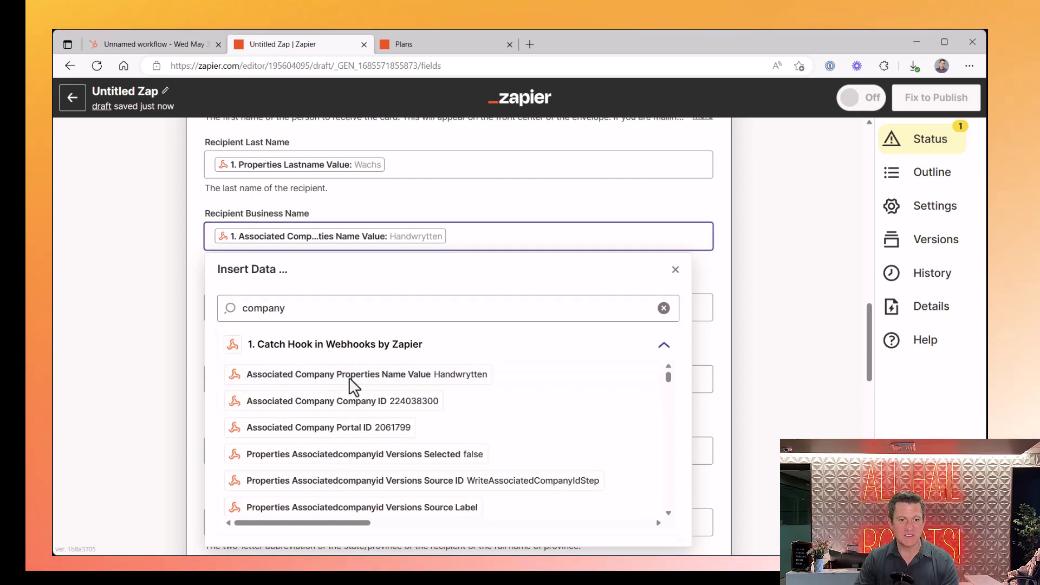
pyautogui.click(724, 289)
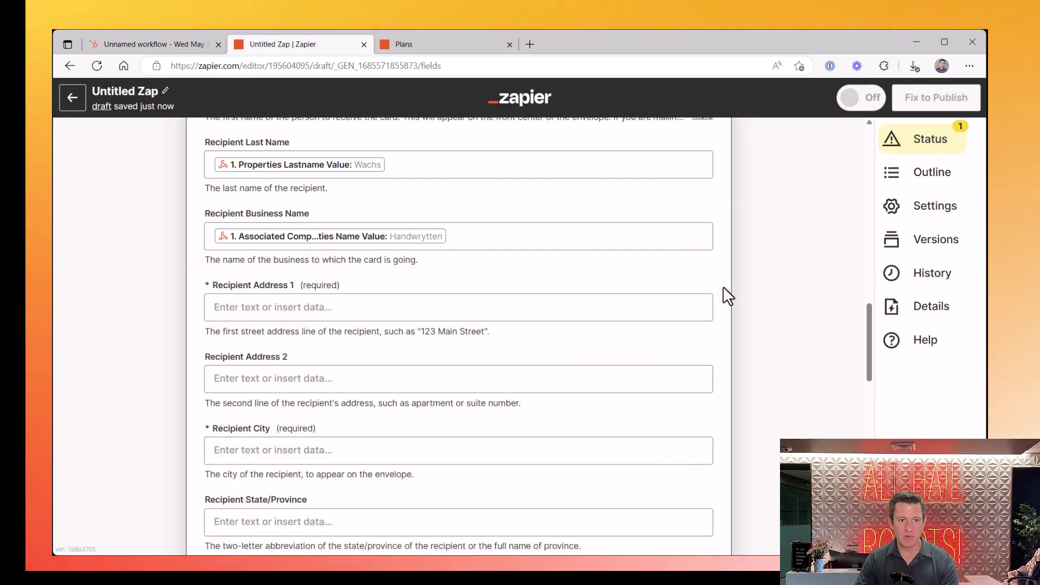
# Map Recipient Address 1 to Properties Address Versions Value, removing the duplicate pill
pyautogui.click(313, 308)
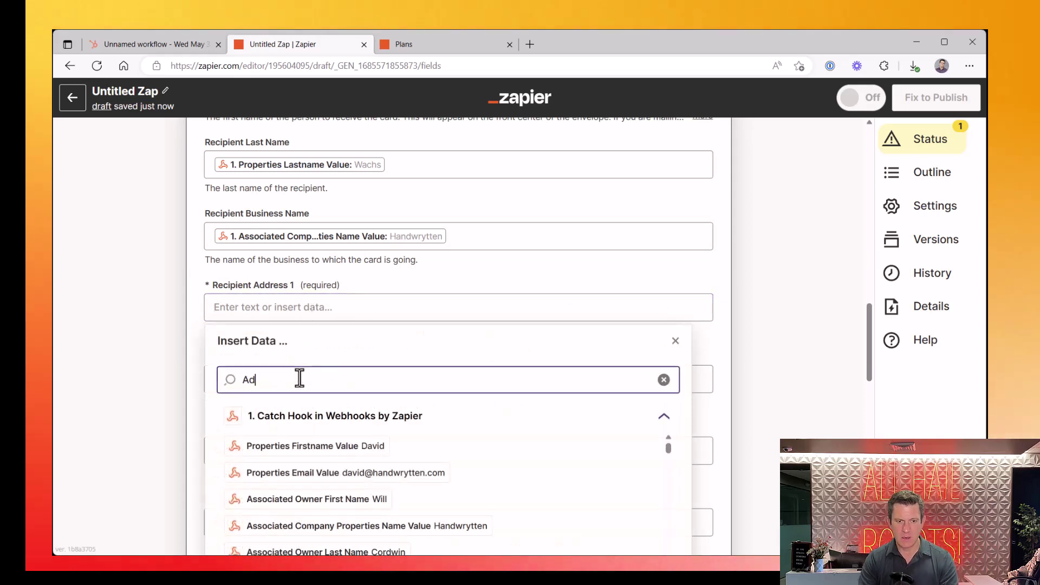
pyautogui.scroll(-3, 348, 300)
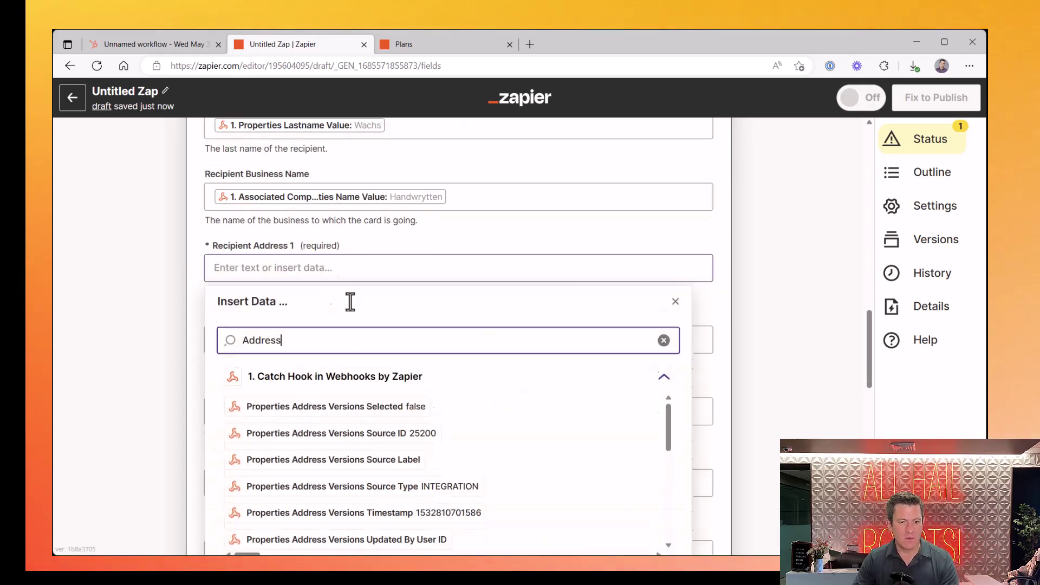
pyautogui.scroll(-3, 353, 313)
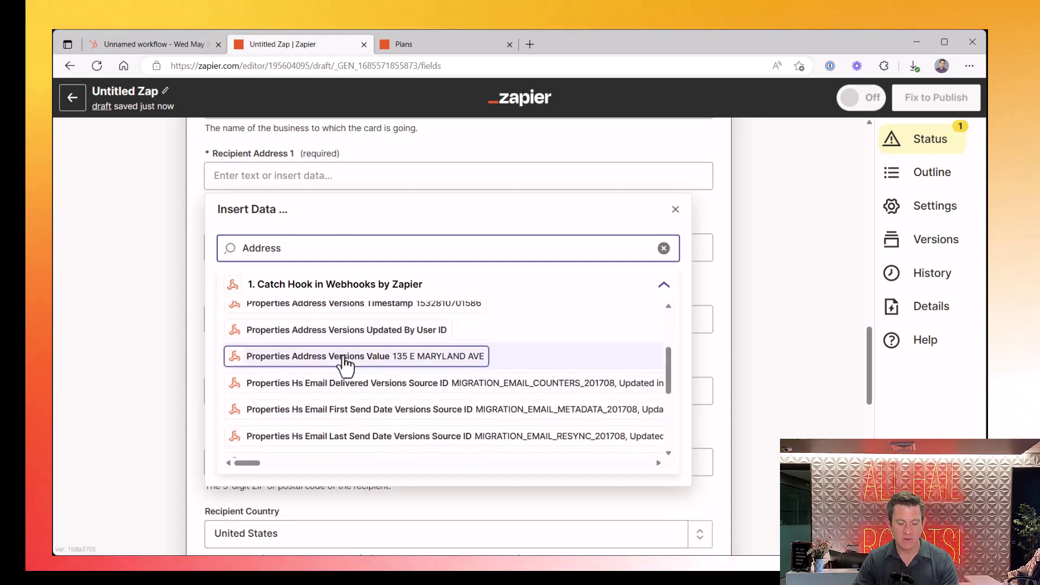
pyautogui.click(343, 358)
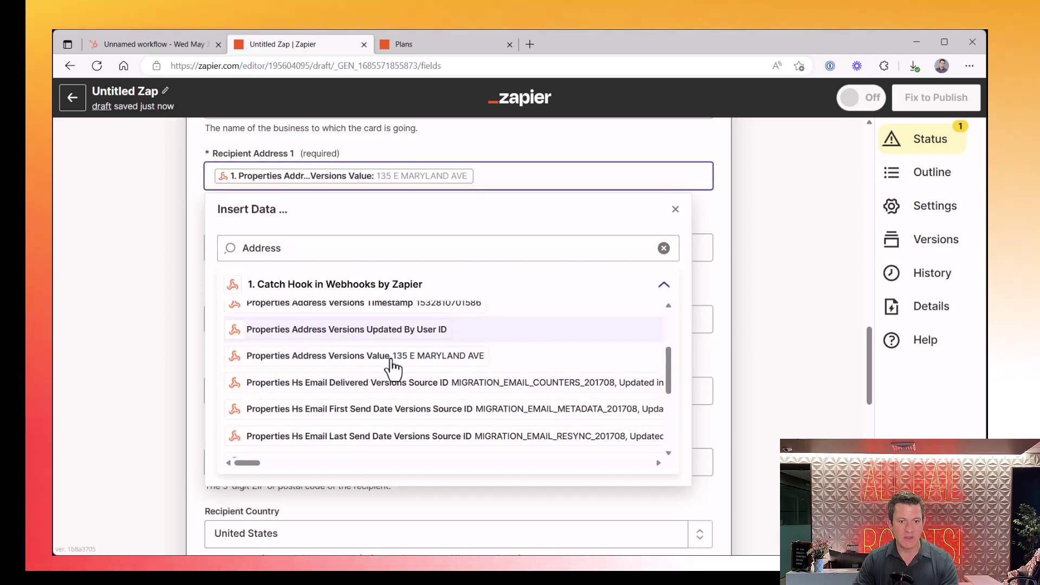
pyautogui.click(459, 359)
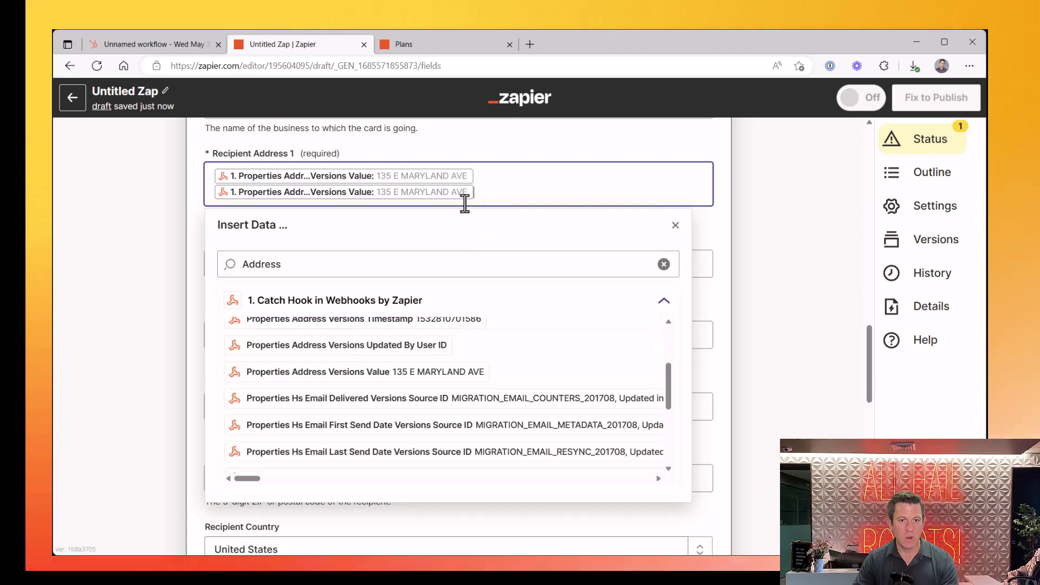
pyautogui.press('BackSpace')
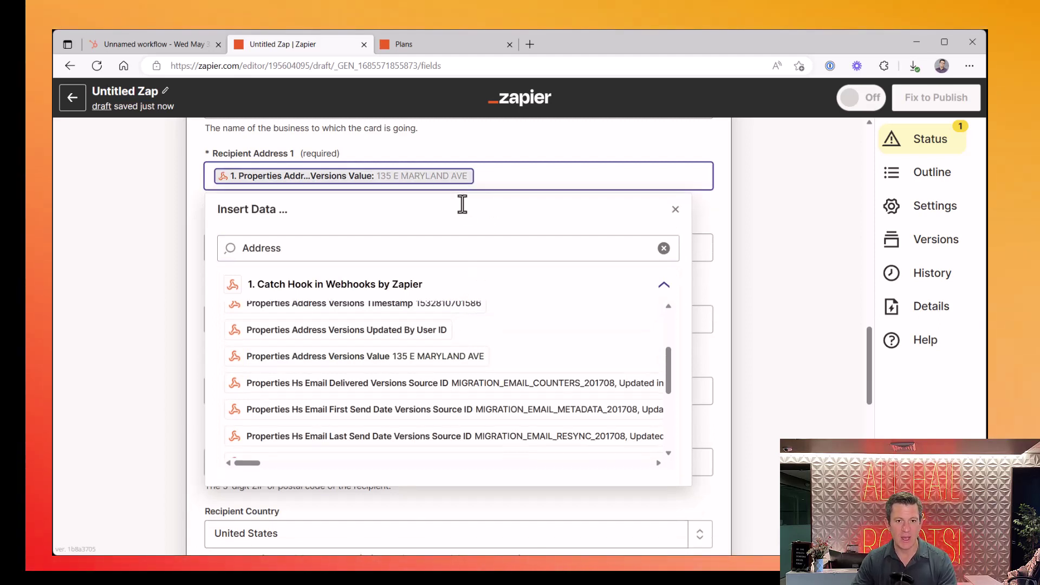
pyautogui.click(462, 144)
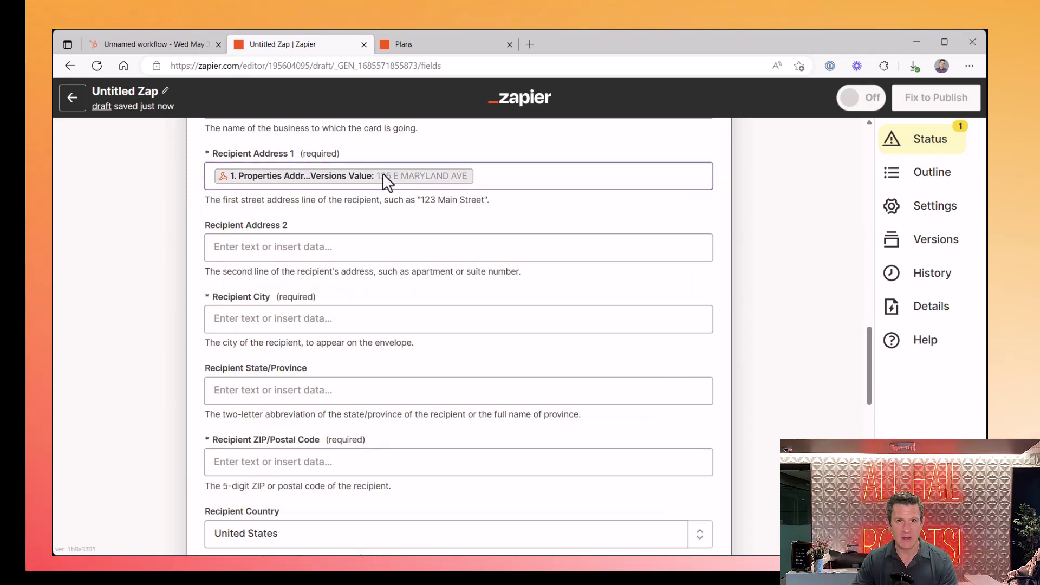
# Map Recipient City to the webhook's Properties City Versions Value, PHOENIX
pyautogui.click(315, 324)
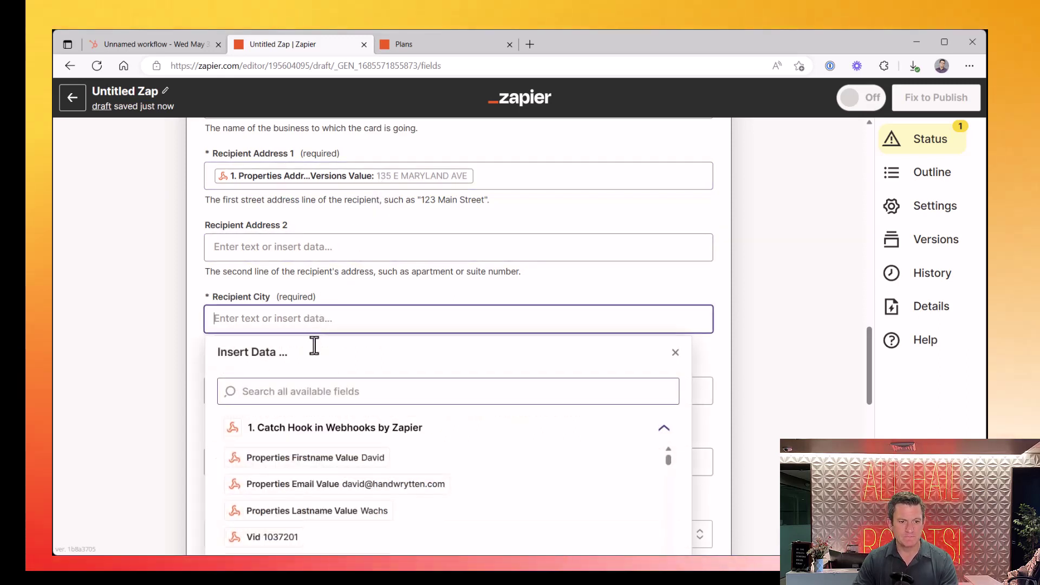
pyautogui.click(315, 390)
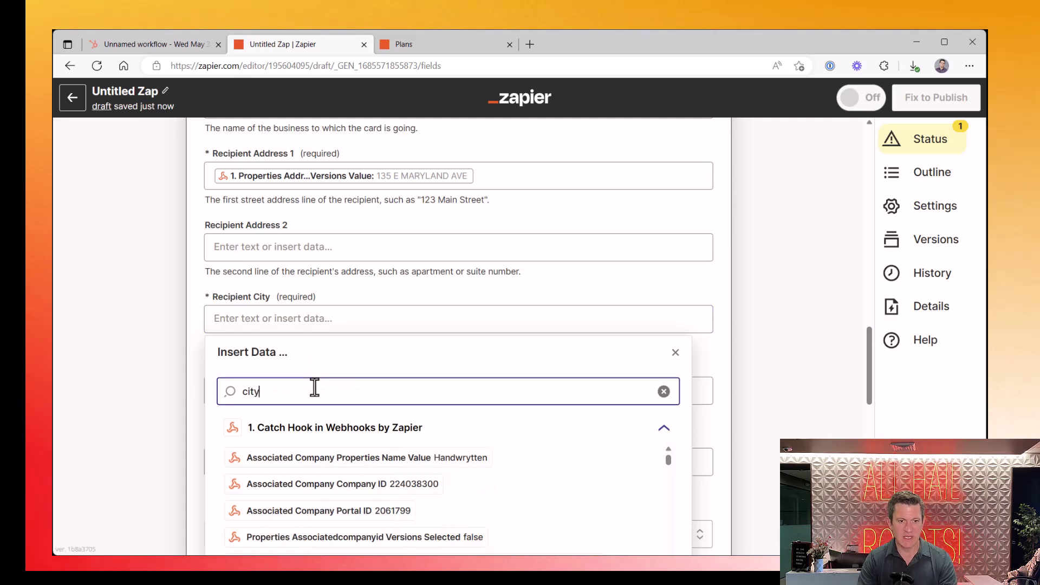
pyautogui.scroll(-4, 325, 379)
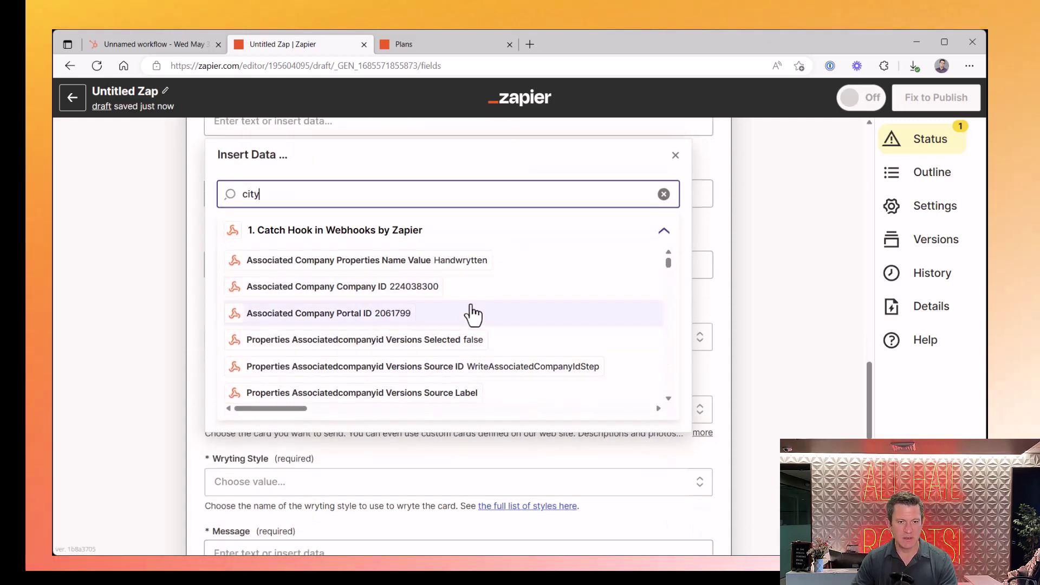
pyautogui.scroll(-1, 472, 311)
pyautogui.scroll(-5, 471, 311)
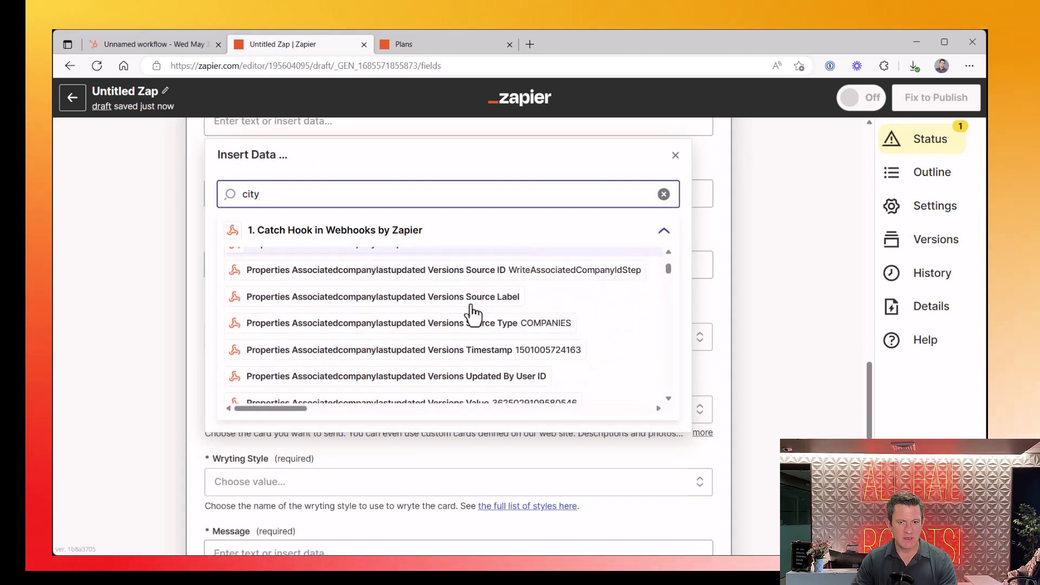
pyautogui.scroll(-2, 473, 315)
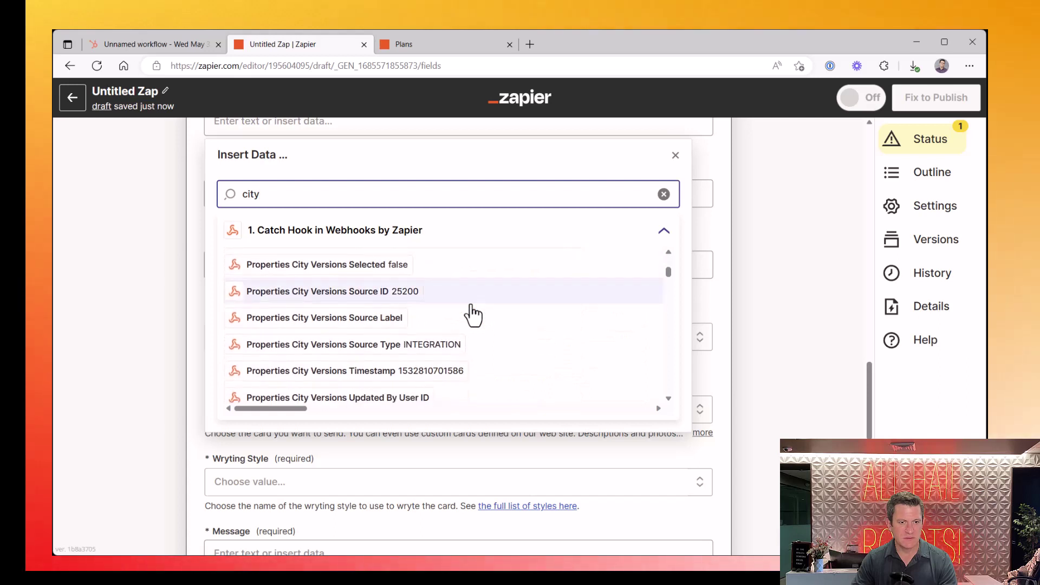
pyautogui.scroll(-4, 471, 314)
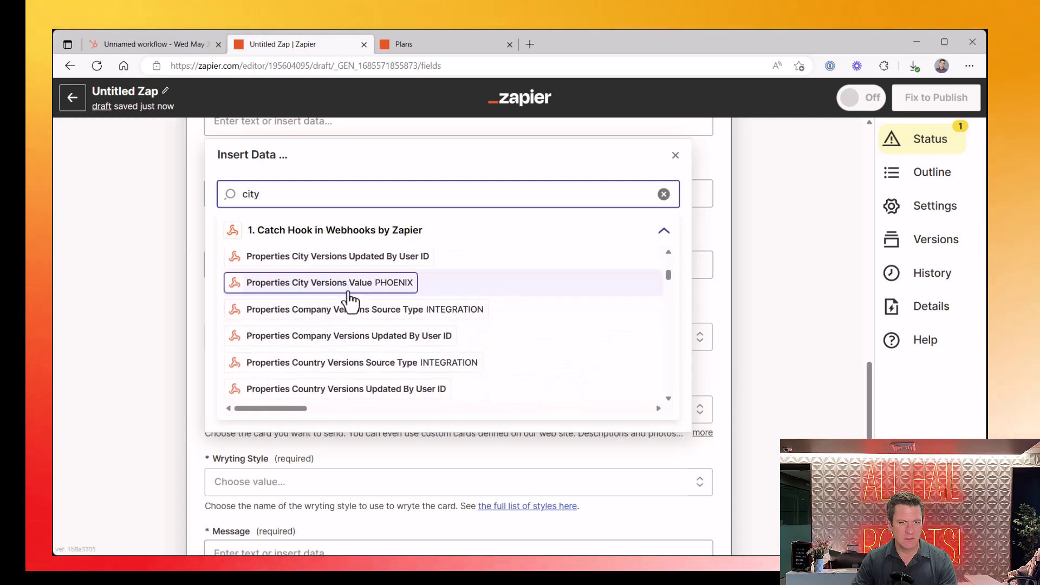
pyautogui.click(343, 297)
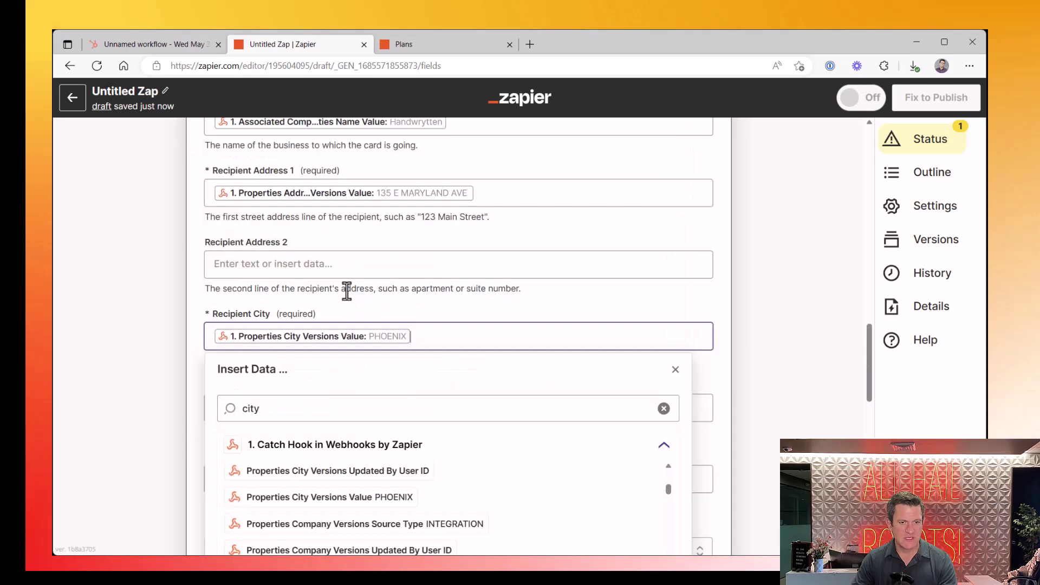
pyautogui.click(498, 305)
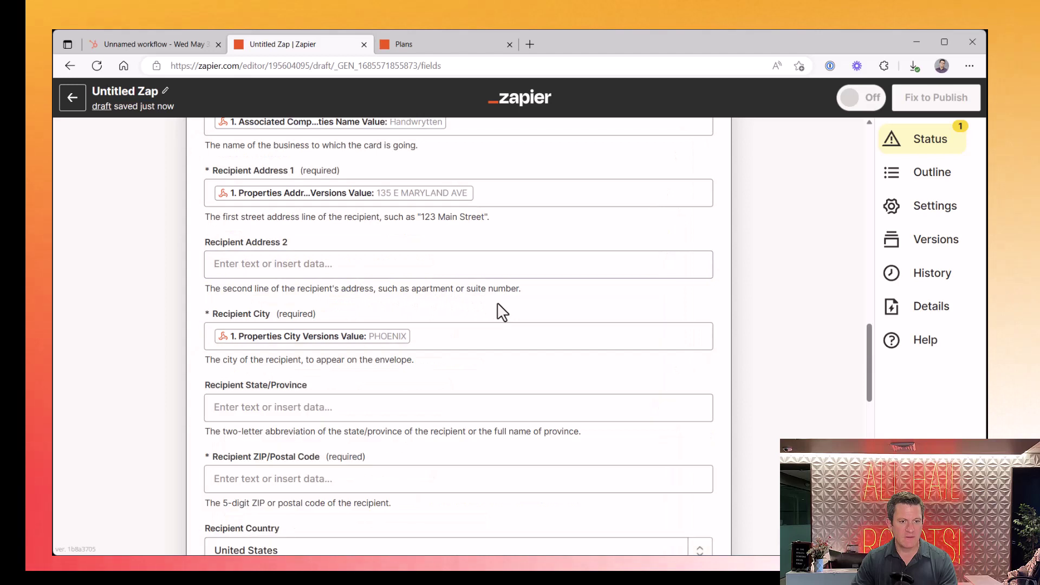
# Map Recipient State/Province to the webhook's Properties State Value, AZ
pyautogui.click(342, 409)
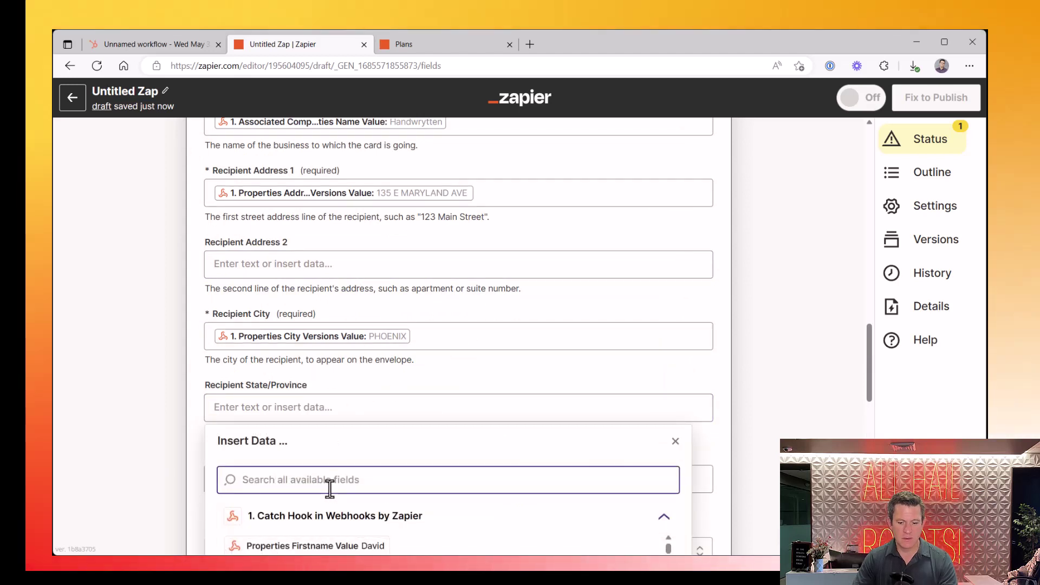
pyautogui.write('State')
pyautogui.scroll(-3, 367, 529)
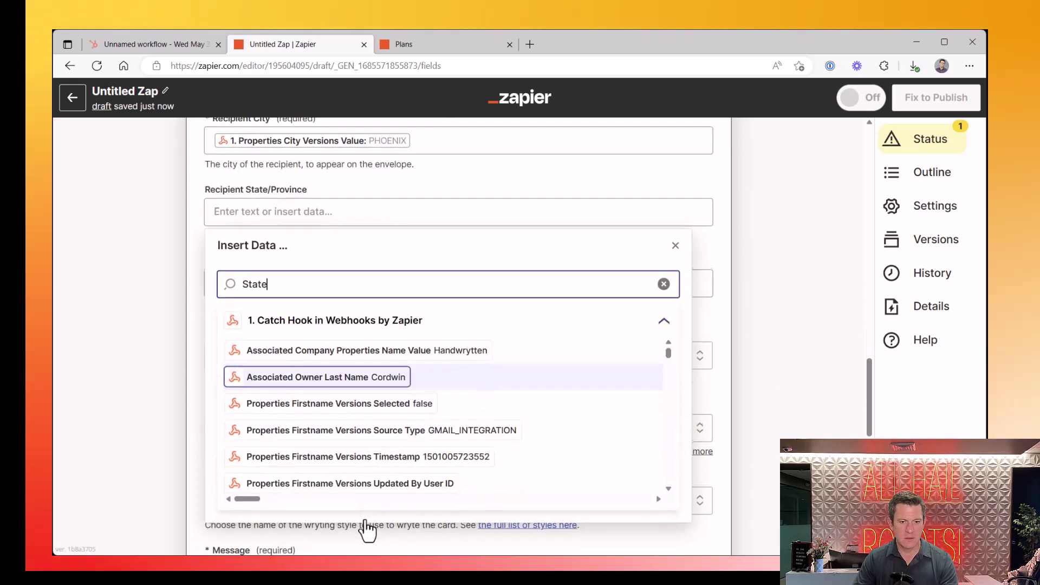
pyautogui.scroll(-3, 469, 419)
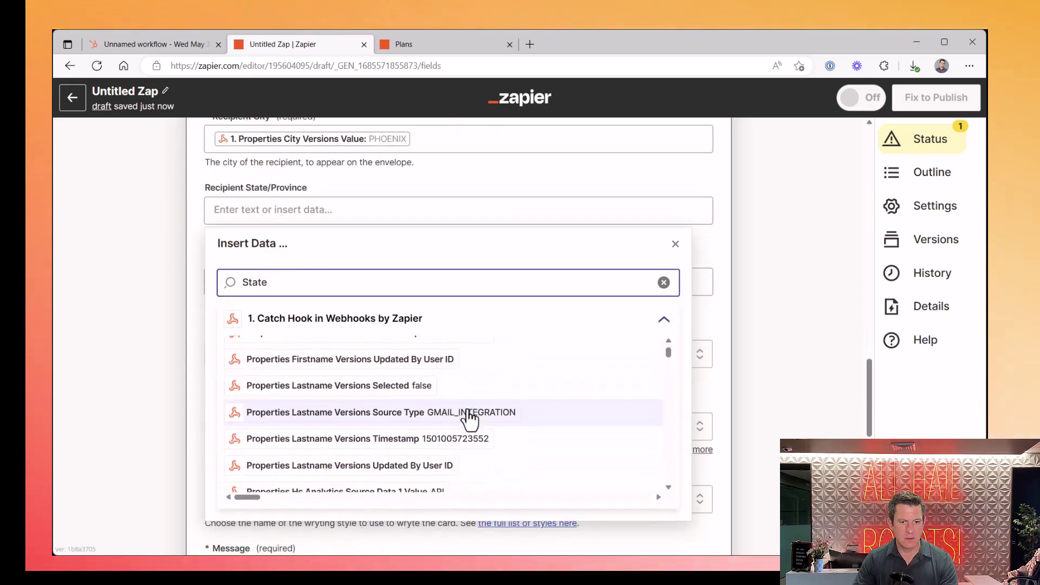
pyautogui.scroll(-4, 469, 419)
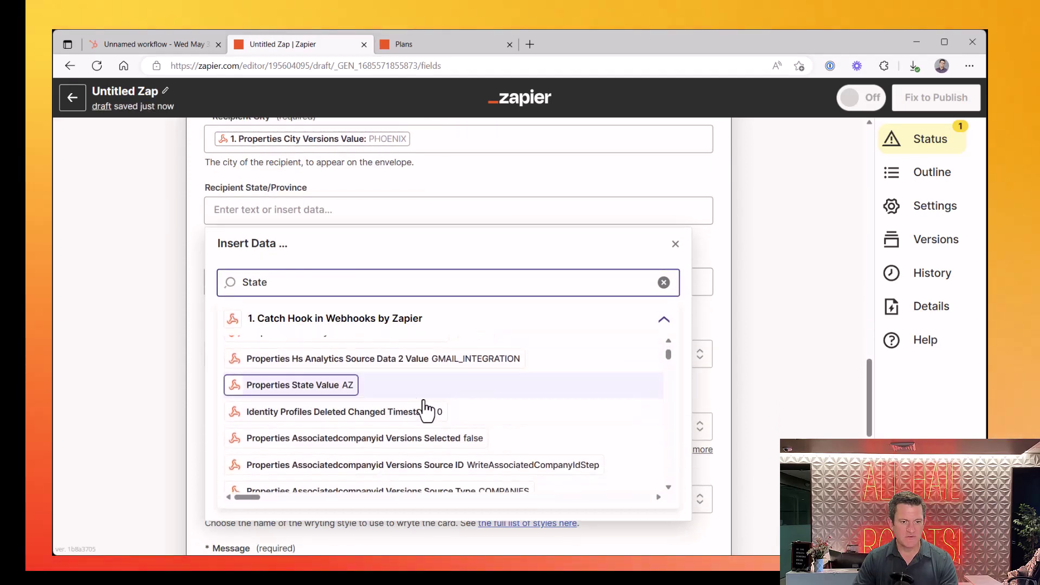
pyautogui.click(325, 389)
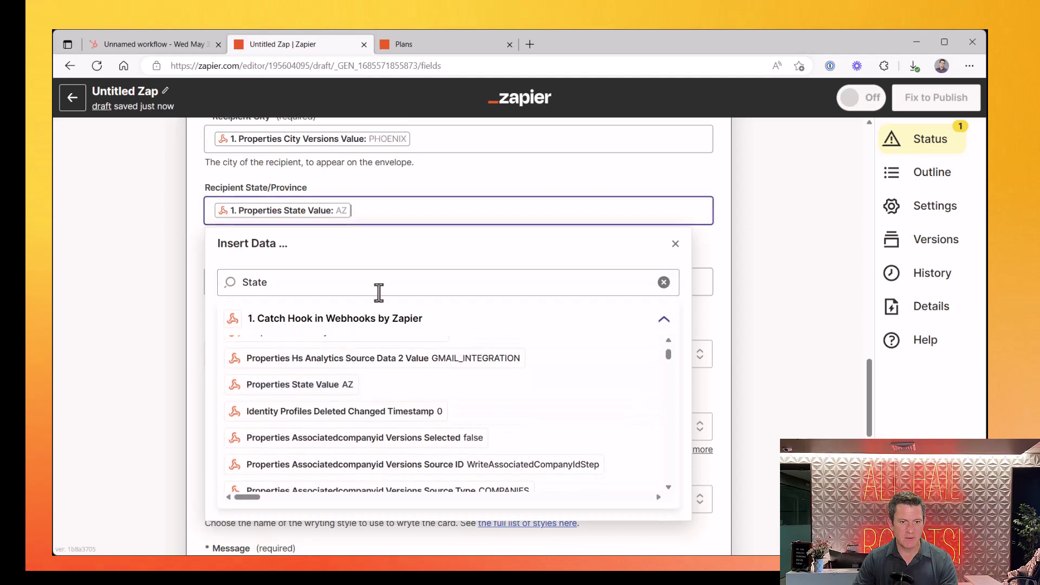
pyautogui.click(452, 177)
pyautogui.scroll(3, 452, 177)
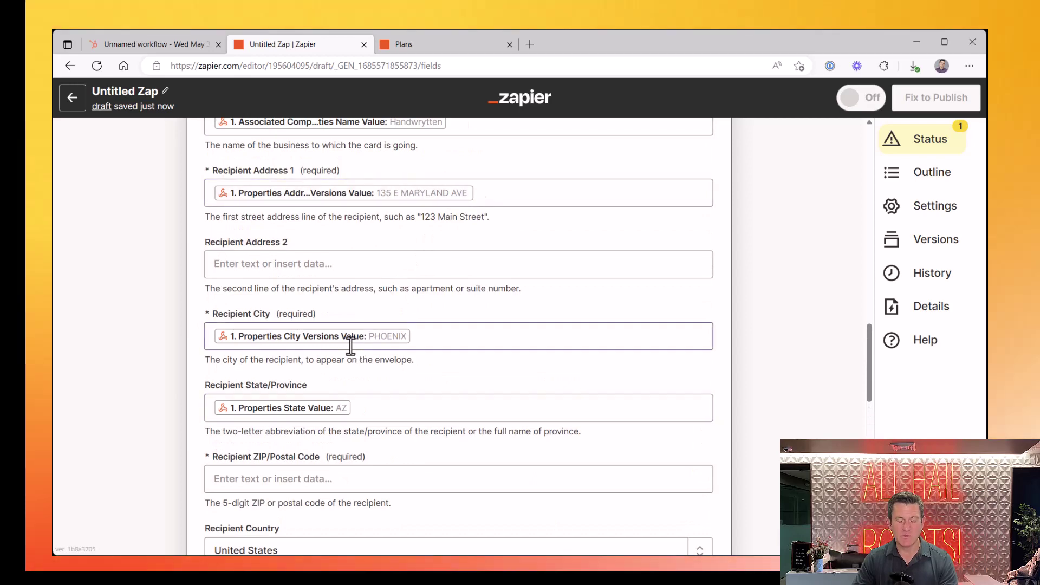
pyautogui.scroll(-2, 351, 346)
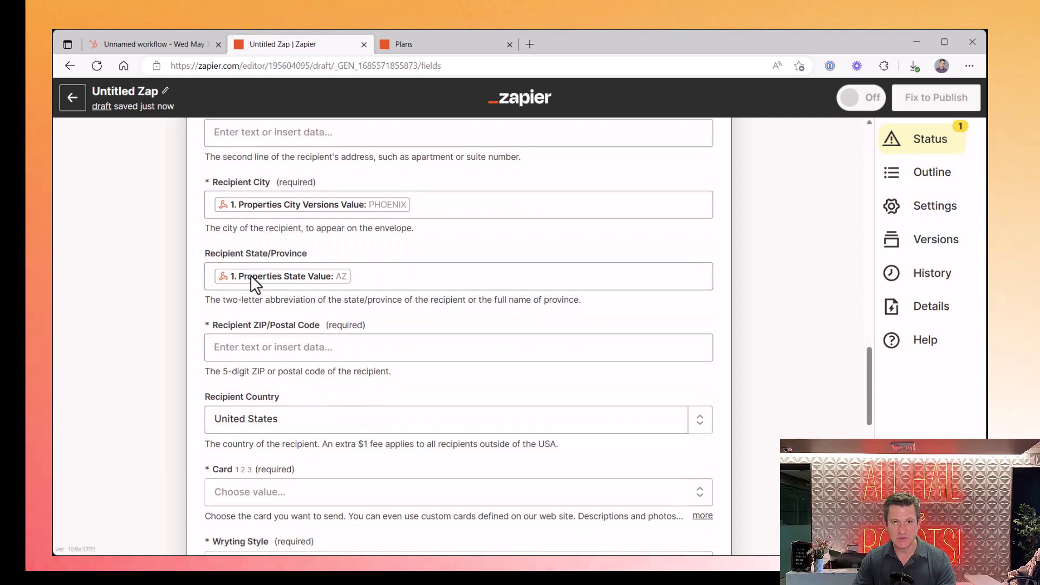
# Map Recipient ZIP/Postal Code to Properties Zip Value 85012 via a 'zip' search
pyautogui.click(289, 349)
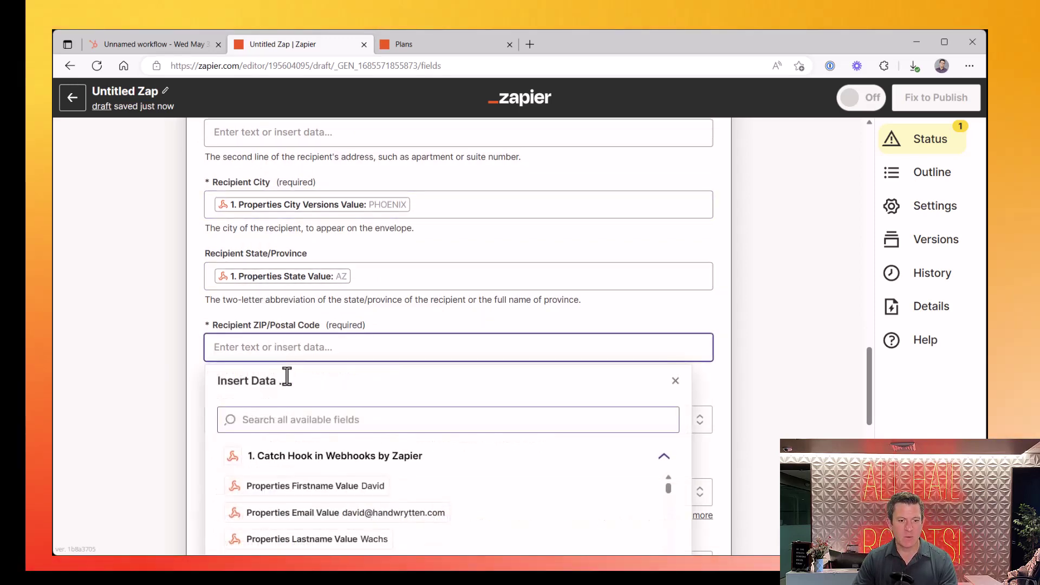
pyautogui.click(283, 420)
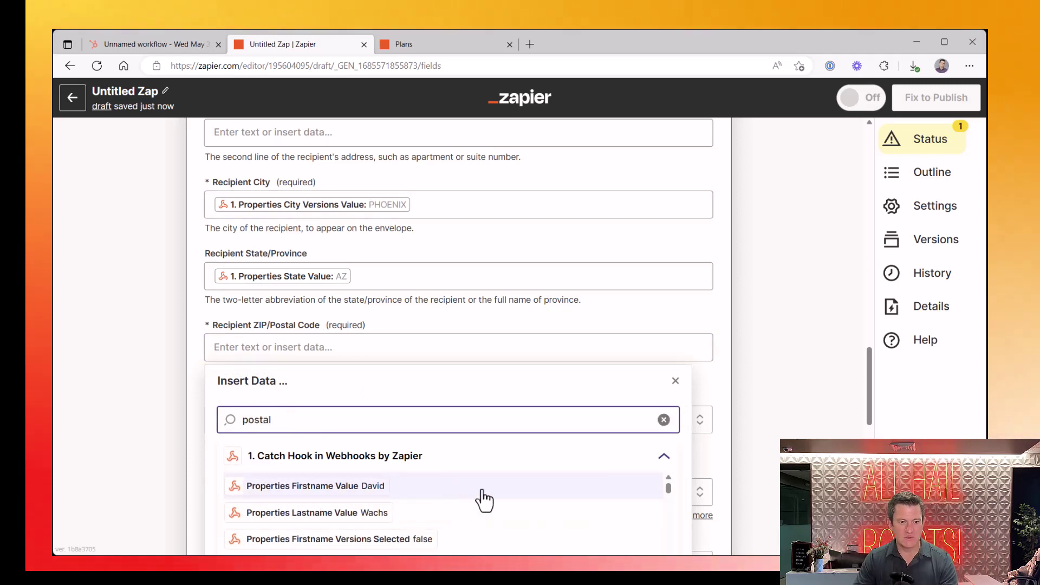
pyautogui.scroll(-6, 483, 497)
pyautogui.scroll(-5, 557, 353)
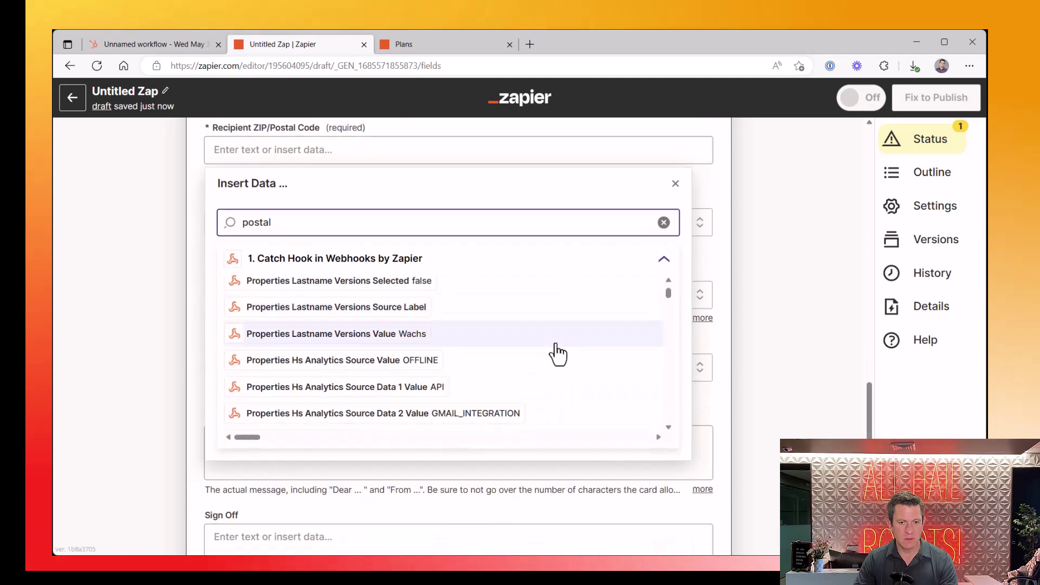
pyautogui.scroll(-8, 557, 353)
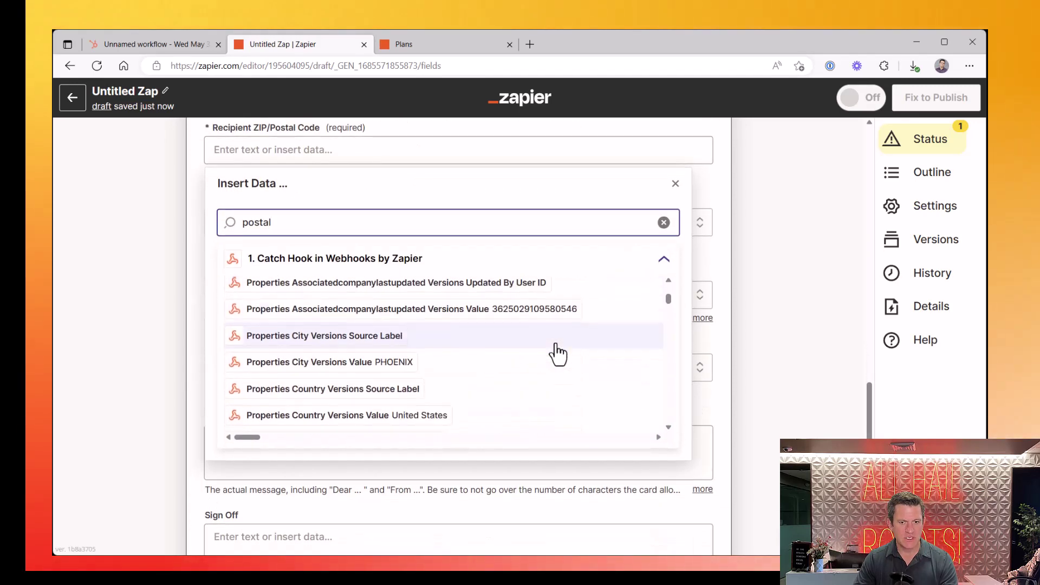
pyautogui.scroll(-8, 558, 353)
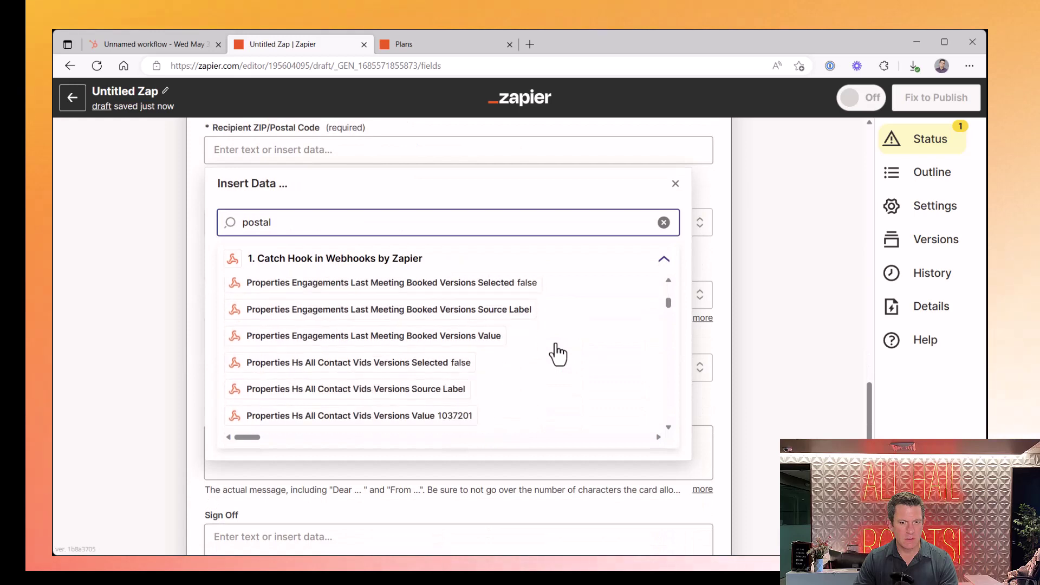
pyautogui.scroll(-4, 557, 353)
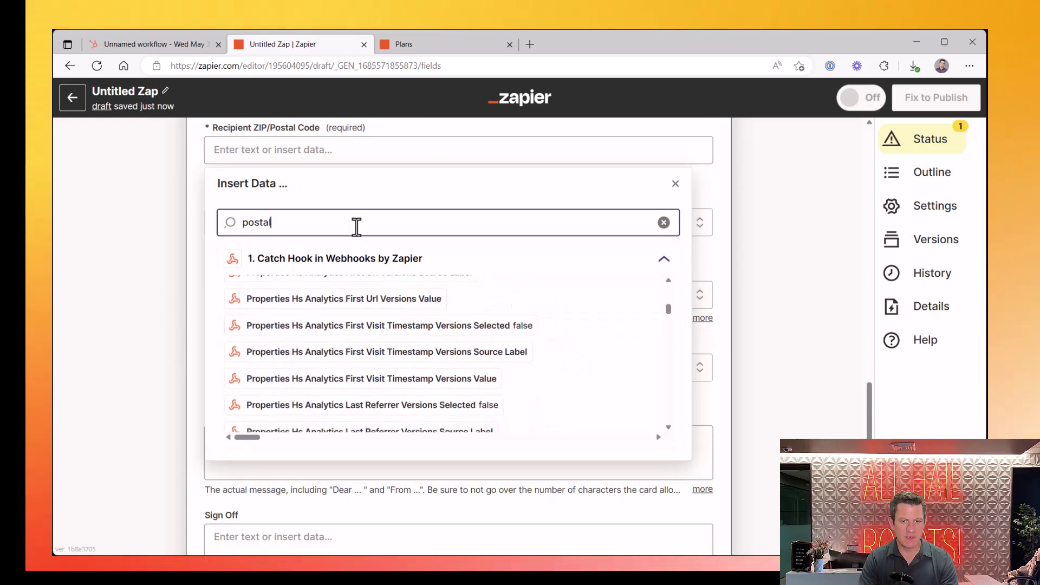
pyautogui.press('BackSpace')
pyautogui.press('BackSpace')
pyautogui.press('BackSpace')
pyautogui.press('BackSpace')
pyautogui.press('BackSpace')
pyautogui.press('BackSpace')
pyautogui.write('z')
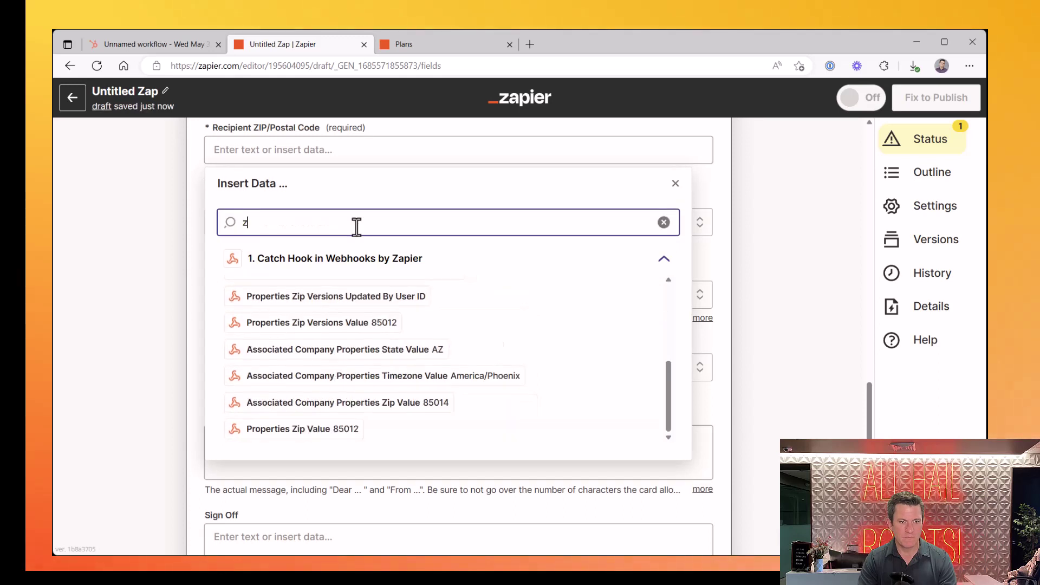
pyautogui.write('ip')
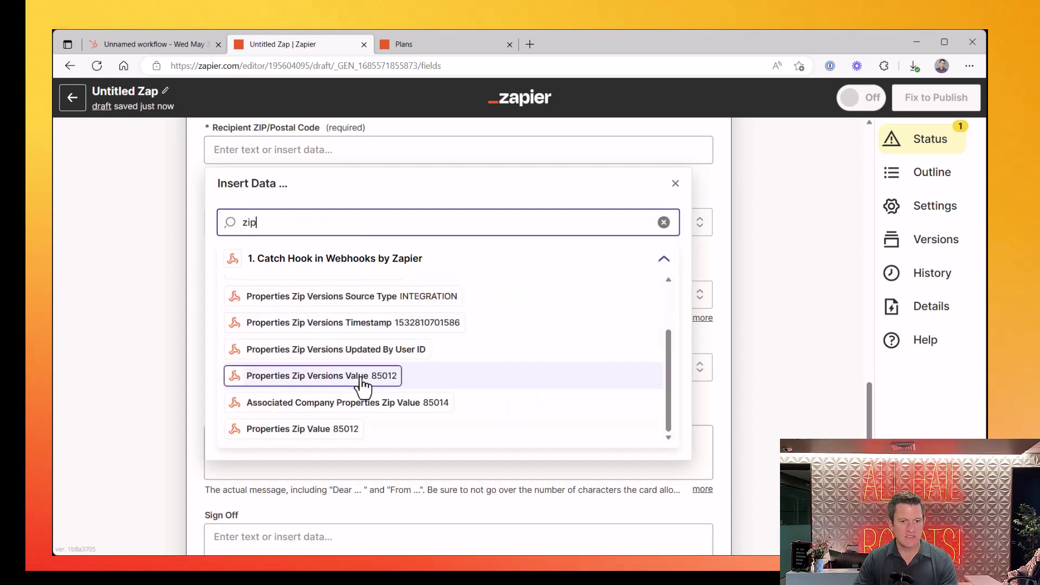
pyautogui.click(321, 432)
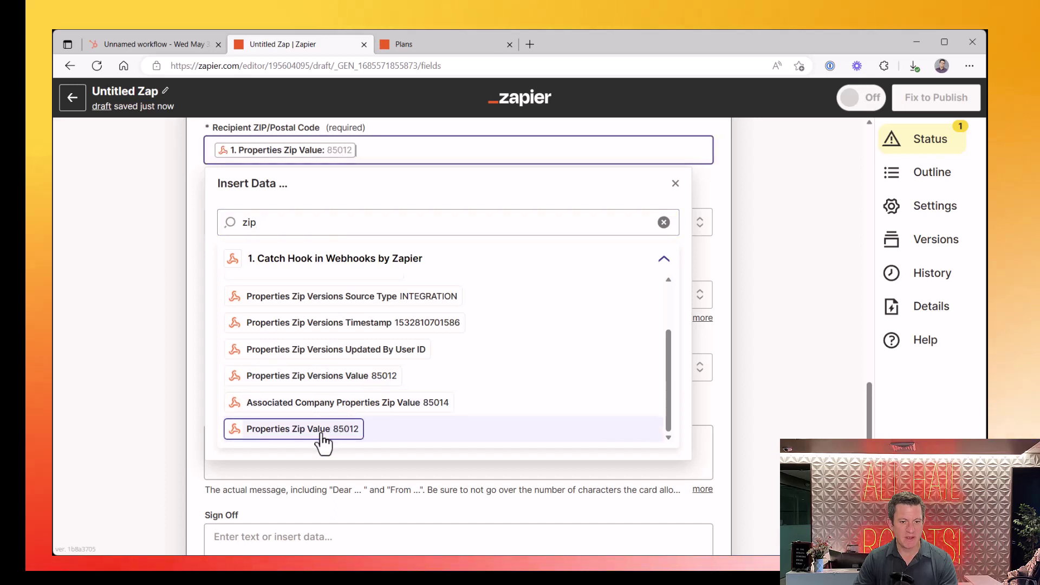
pyautogui.click(723, 184)
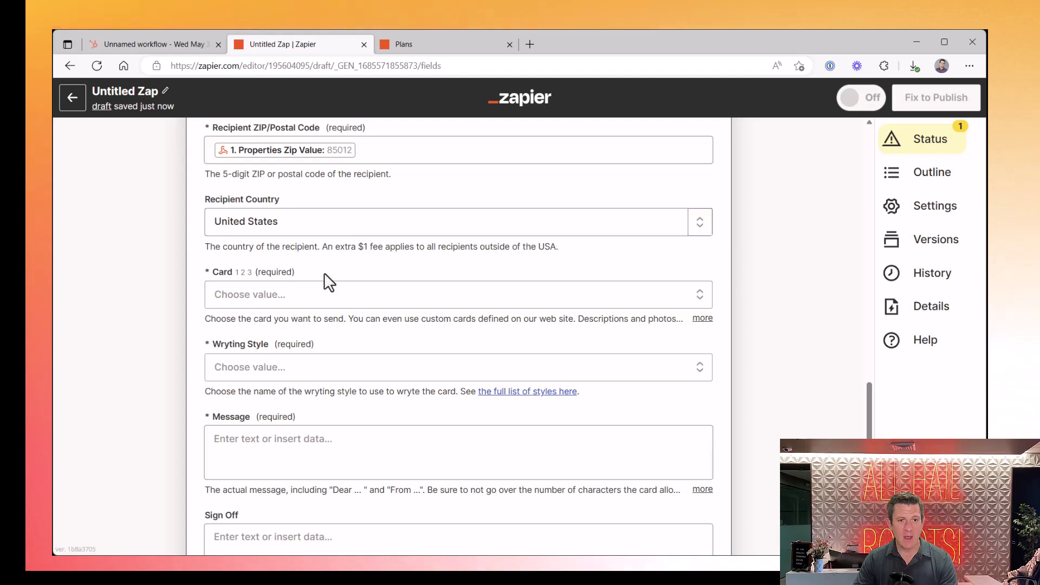
# Choose the One Tree Planted card, then bring up the writing style list
pyautogui.scroll(3, 356, 216)
pyautogui.scroll(-4, 356, 222)
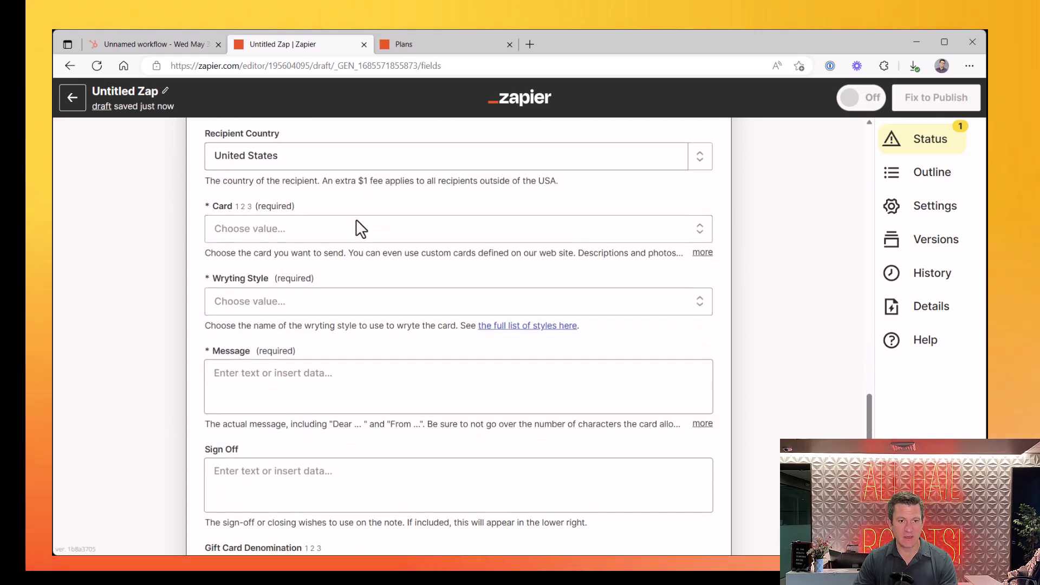
pyautogui.click(291, 243)
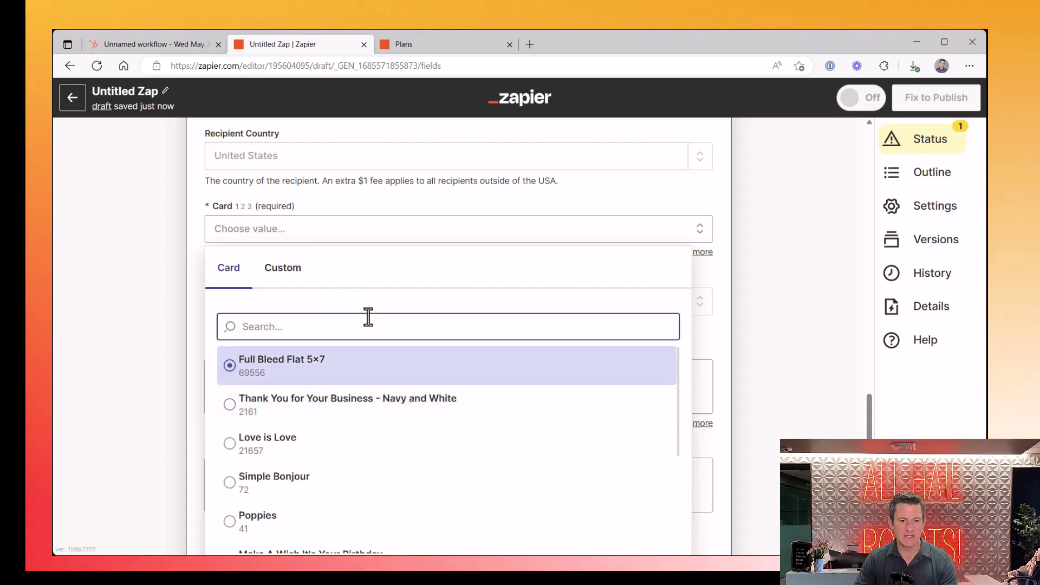
pyautogui.write('One')
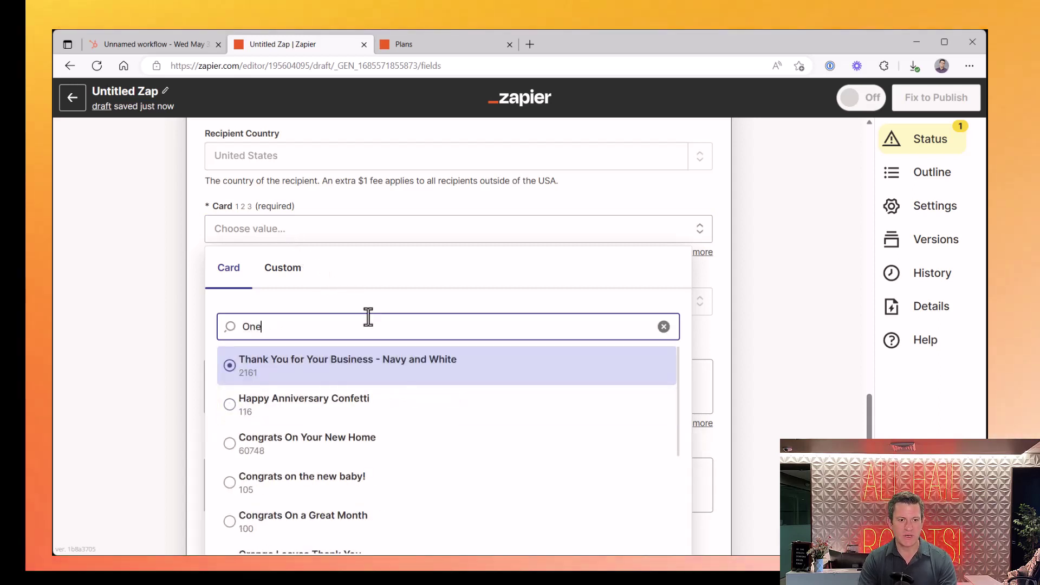
pyautogui.write(' Tre')
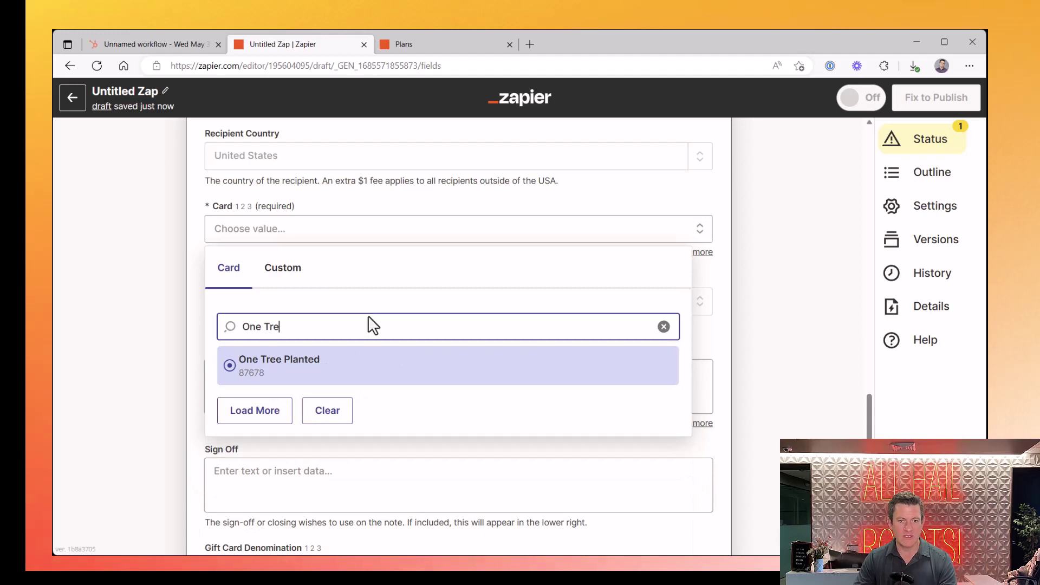
pyautogui.click(356, 374)
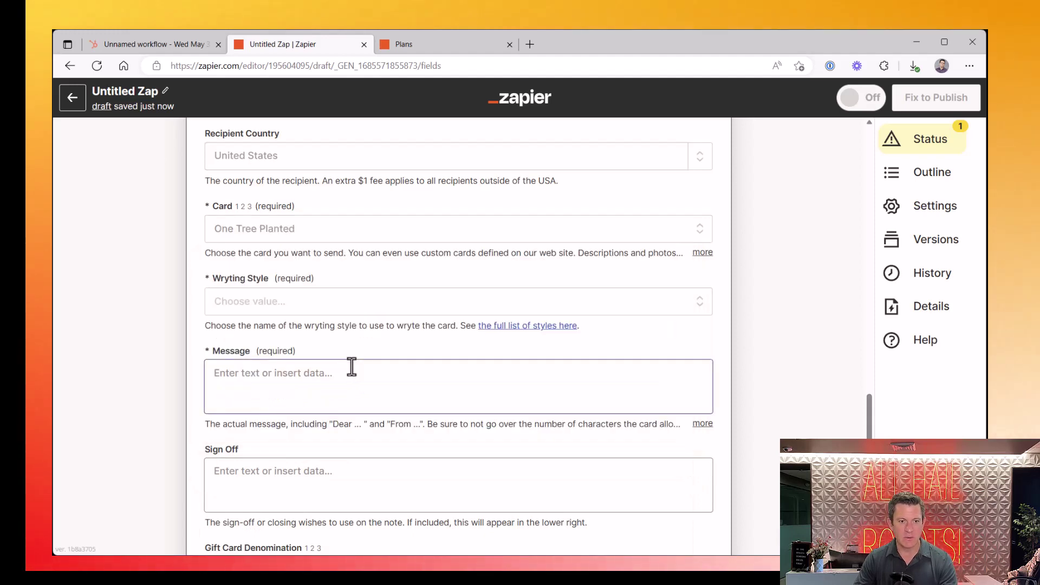
pyautogui.click(282, 302)
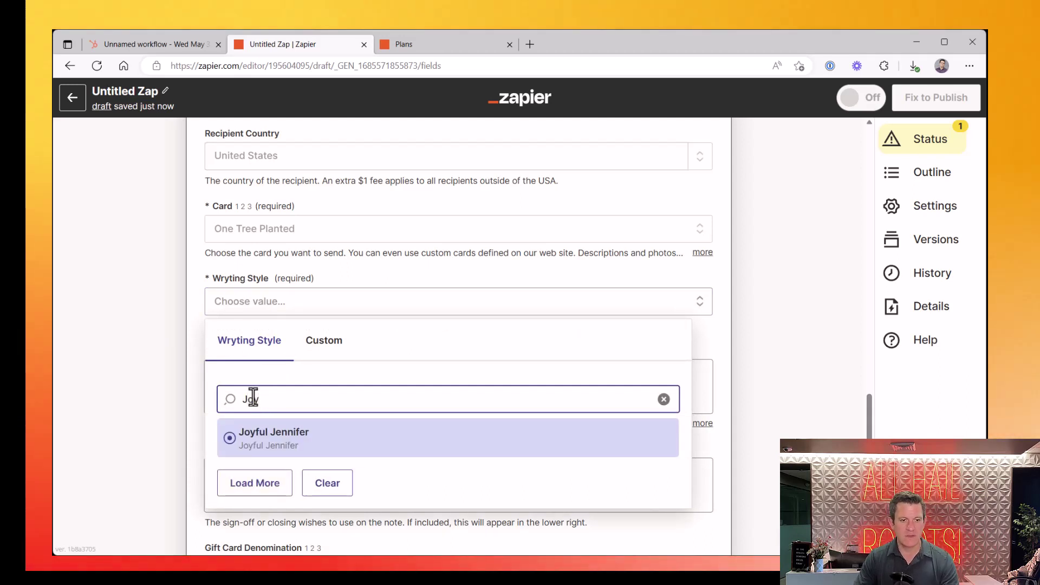
# Choose the Joyful Jennifer writing style and write 'Dear [Firstname],' then 'Welcome to our mealbox!!!' in the Message
pyautogui.click(275, 439)
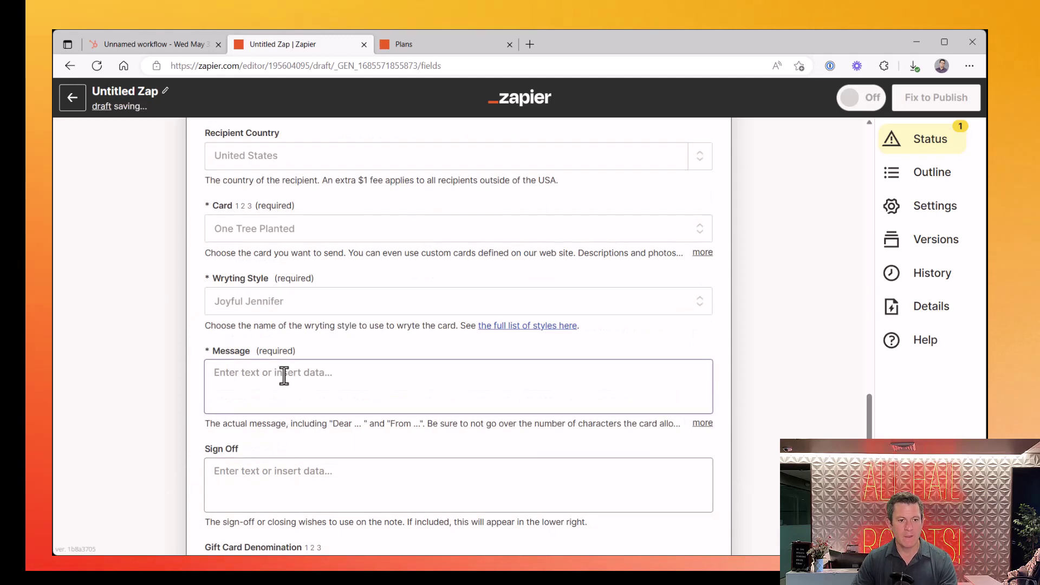
pyautogui.click(284, 372)
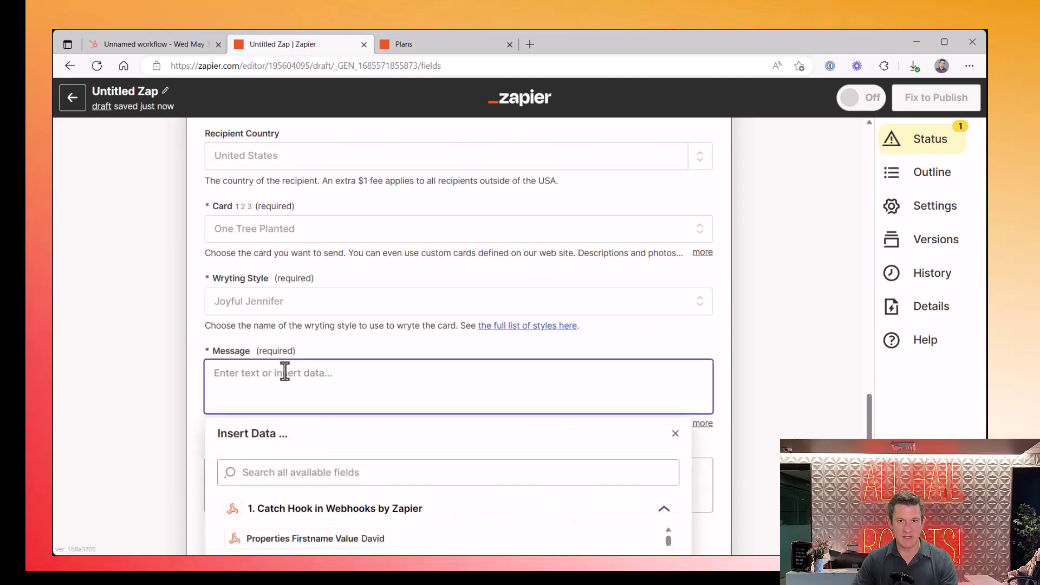
pyautogui.scroll(-1, 328, 356)
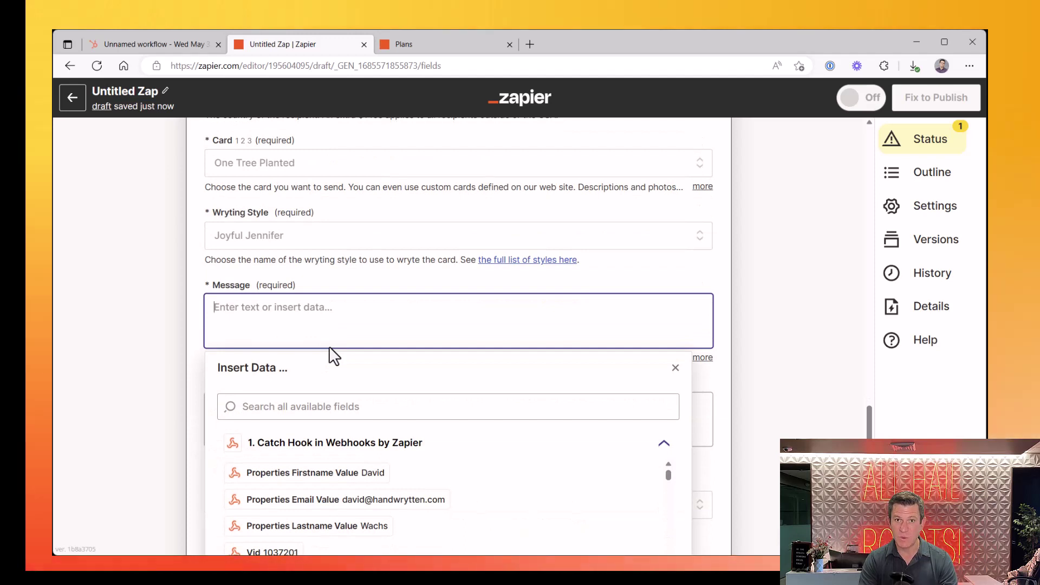
pyautogui.write('Dear')
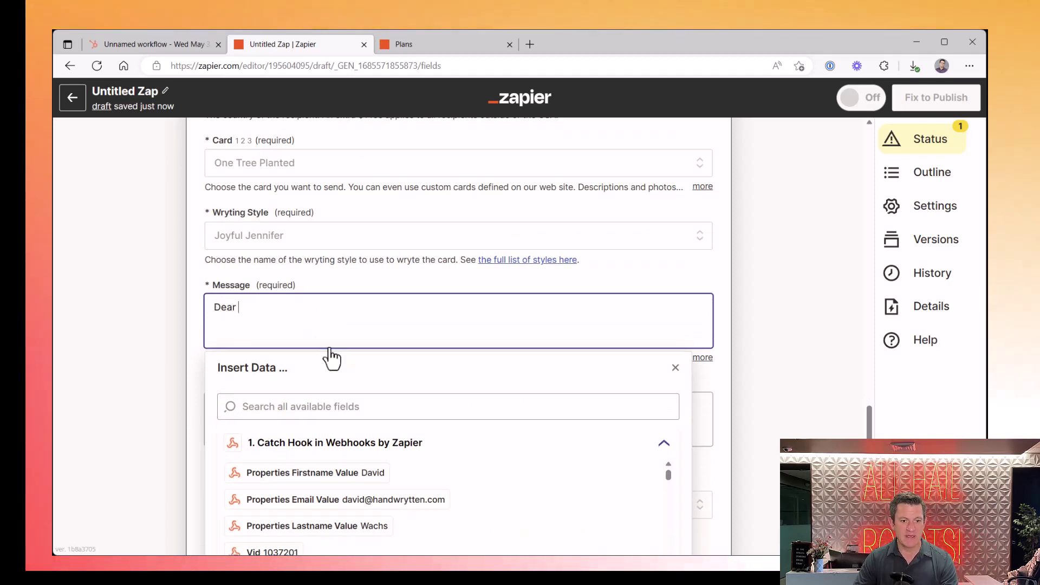
pyautogui.click(358, 473)
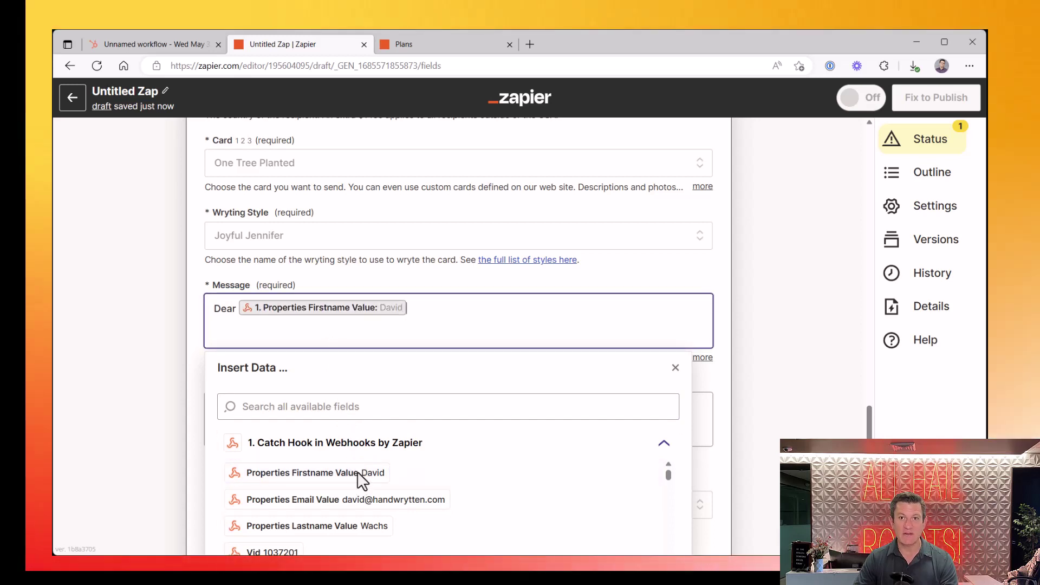
pyautogui.write(',')
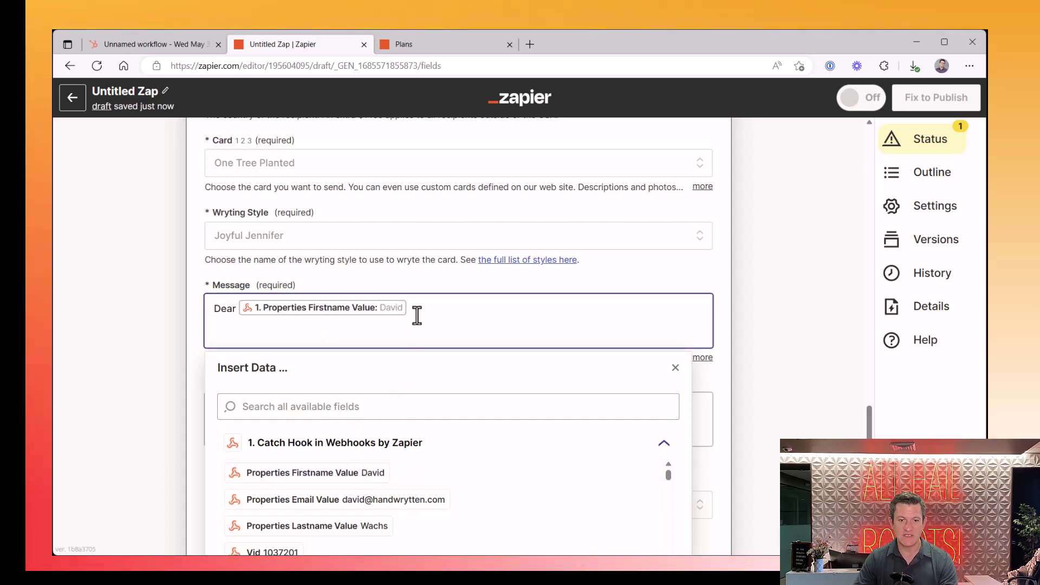
pyautogui.press('Return')
pyautogui.press('Return')
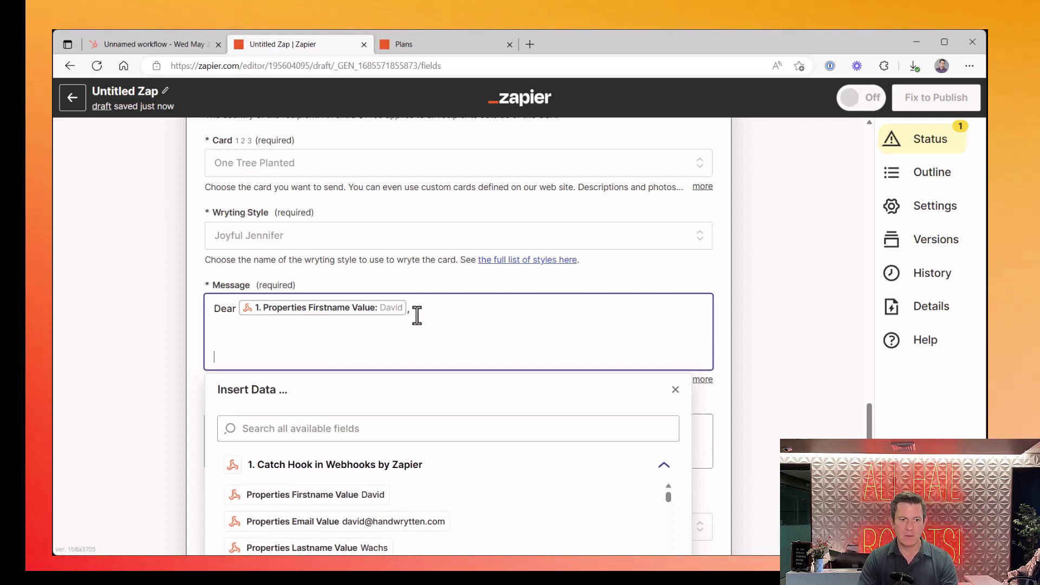
pyautogui.write('Wel')
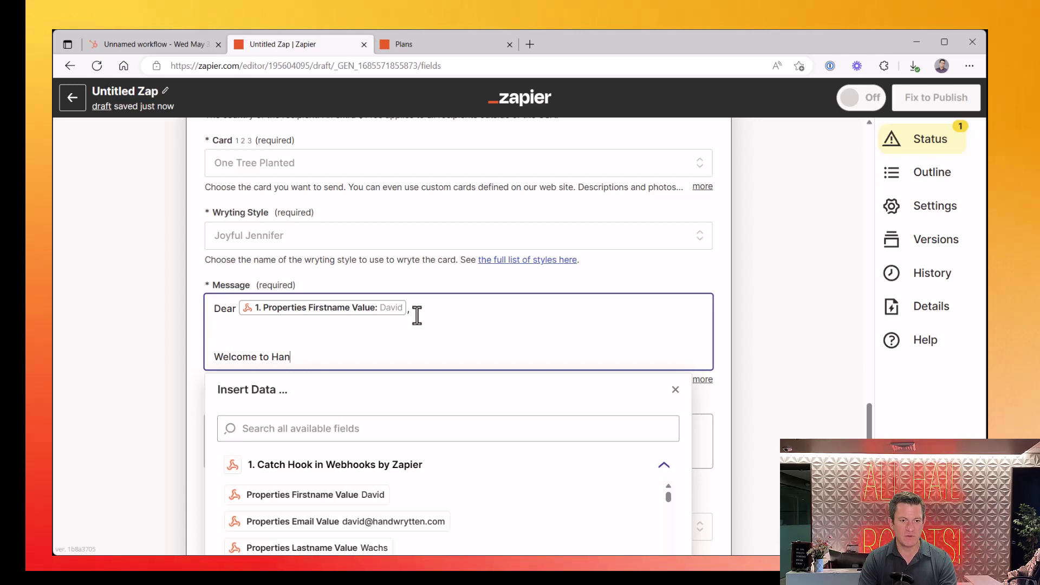
pyautogui.write('come to our ')
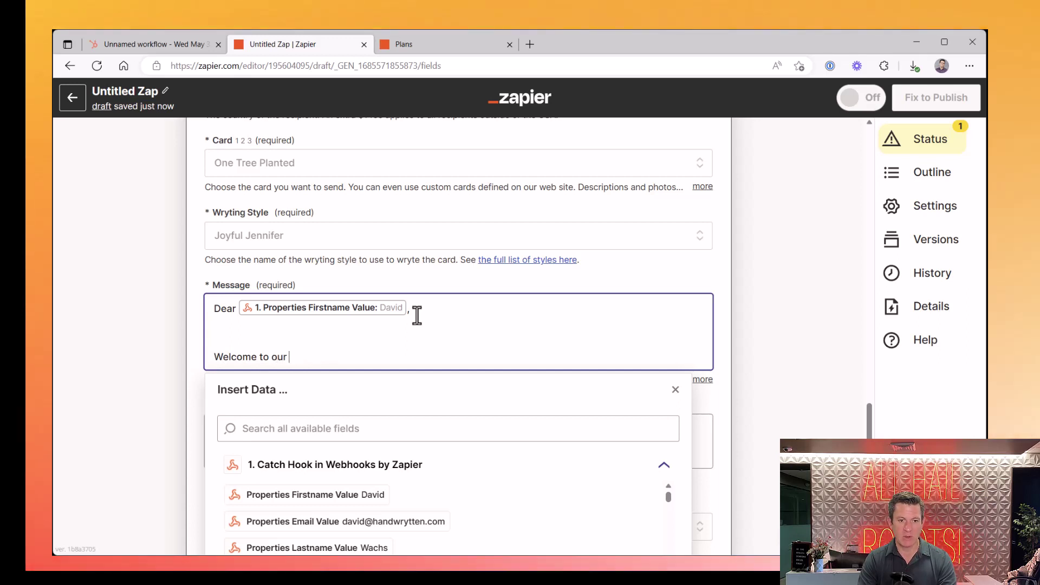
pyautogui.write('mealbox!!!')
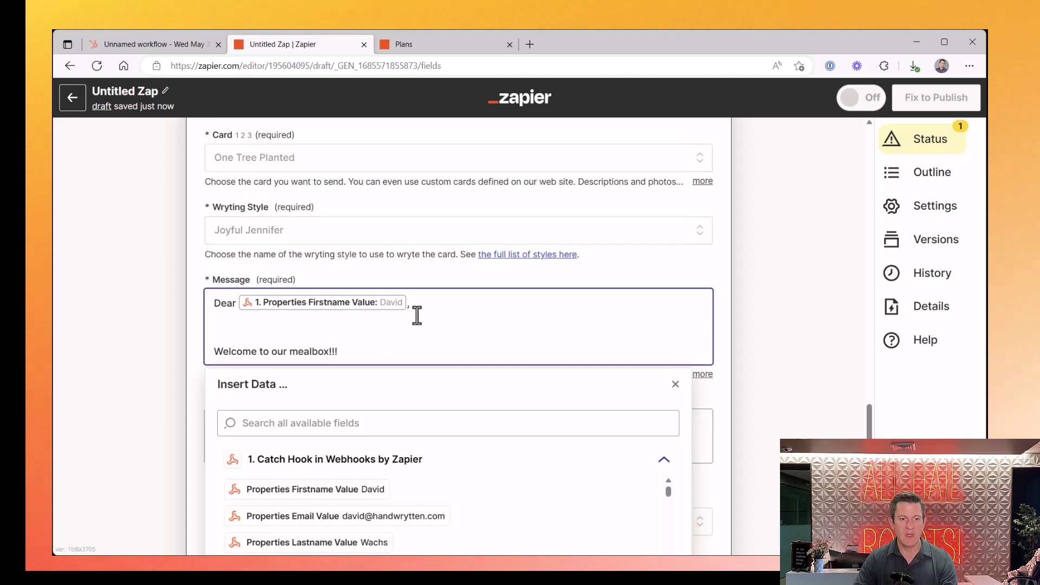
# Enter the sign-off 'All the best,' with the sender's first name on the line below
pyautogui.scroll(-2, 417, 315)
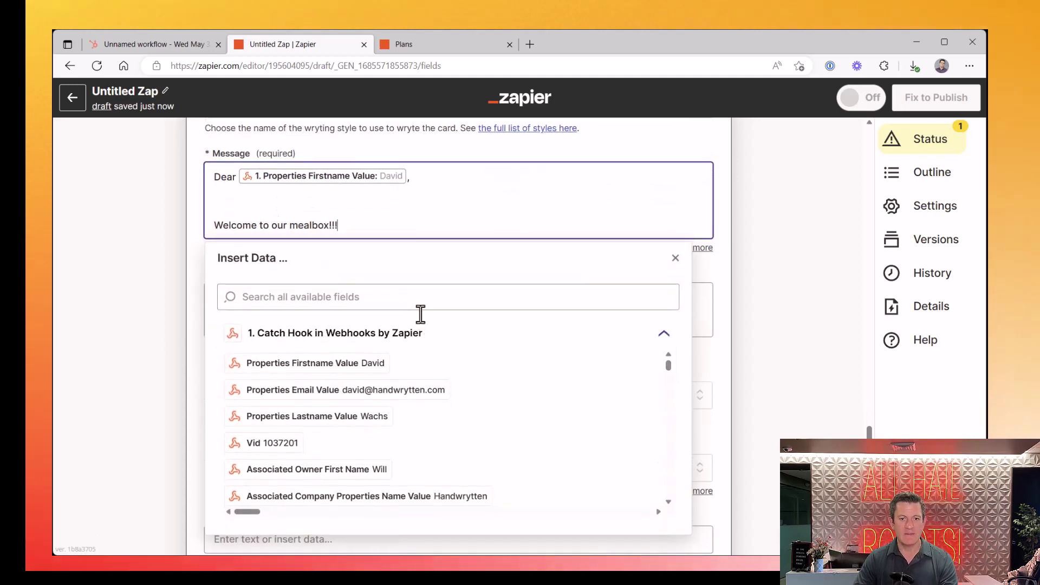
pyautogui.click(726, 210)
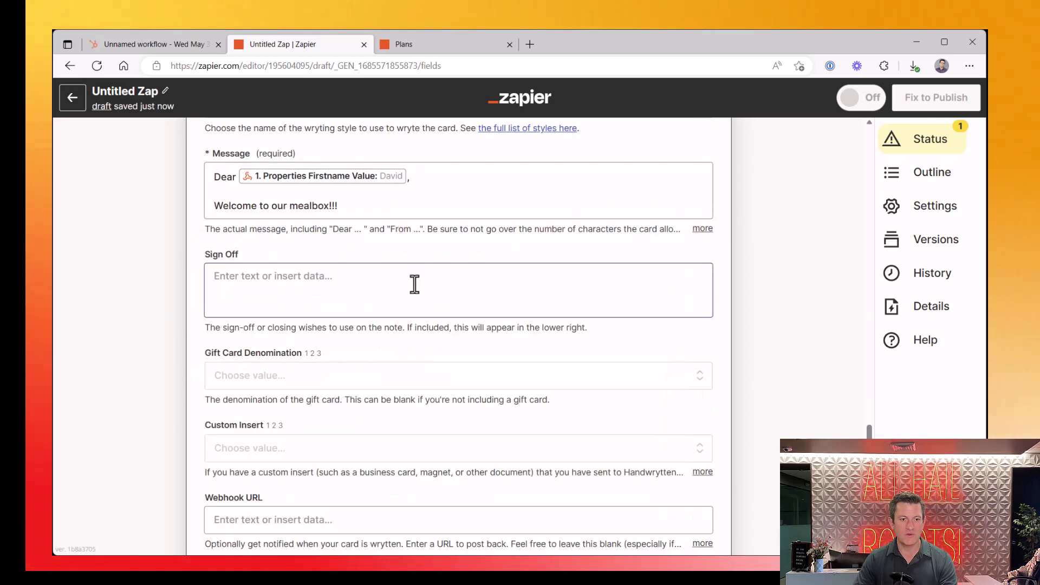
pyautogui.write('All')
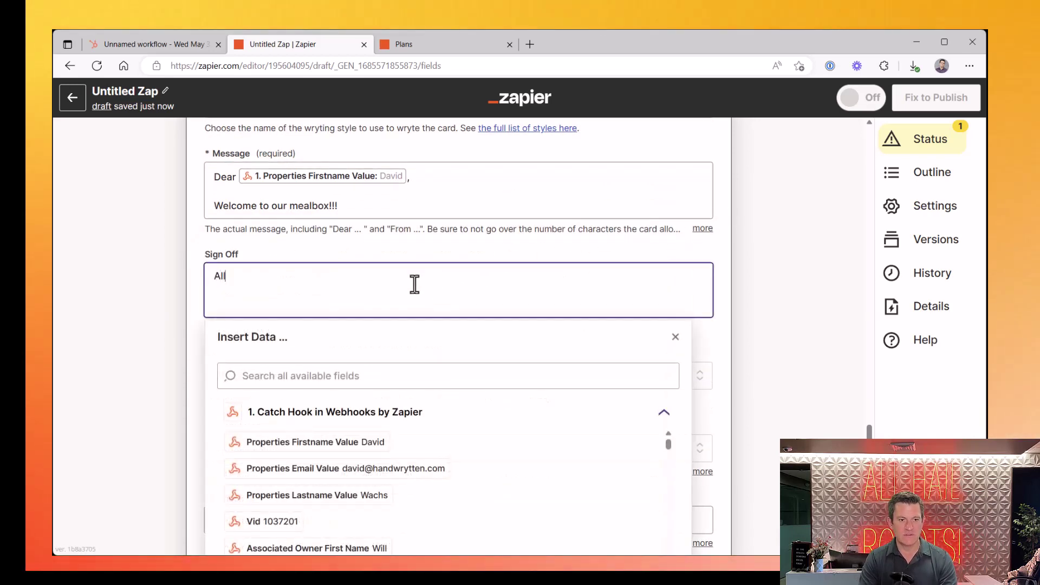
pyautogui.write(' the best,')
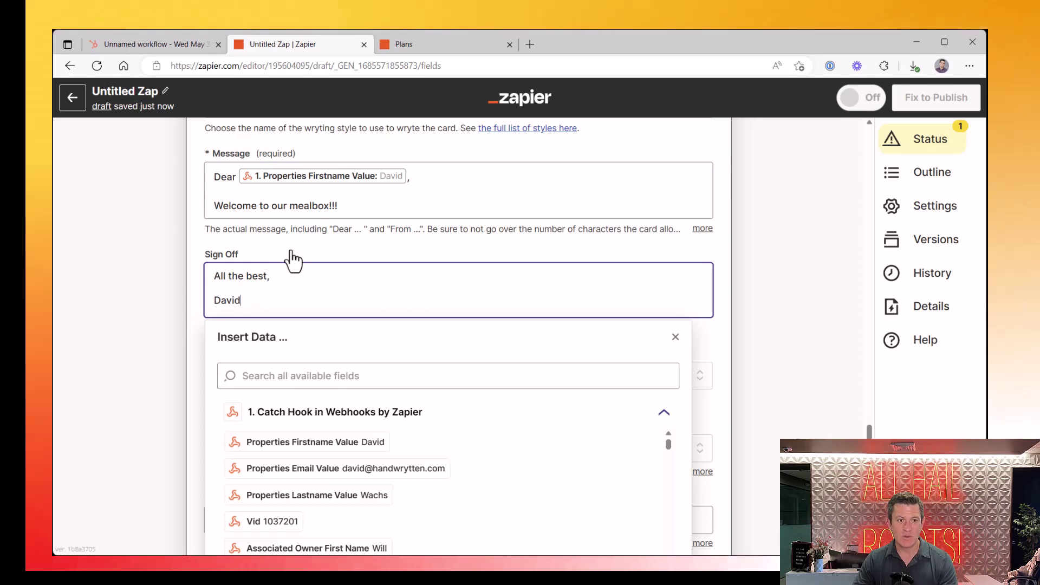
pyautogui.moveTo(242, 300); pyautogui.dragTo(201, 300)
pyautogui.click(481, 245)
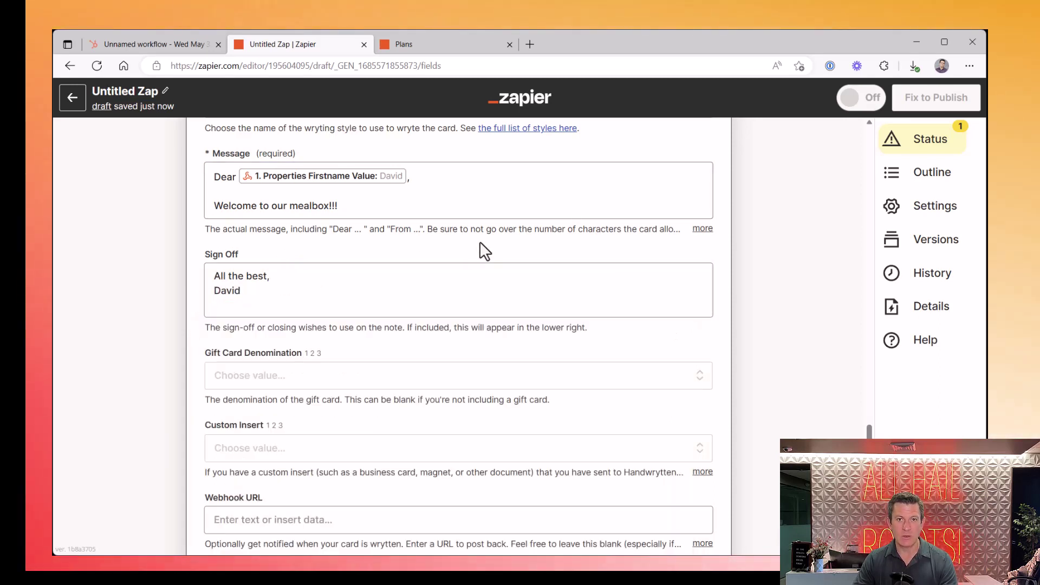
pyautogui.scroll(-3, 480, 249)
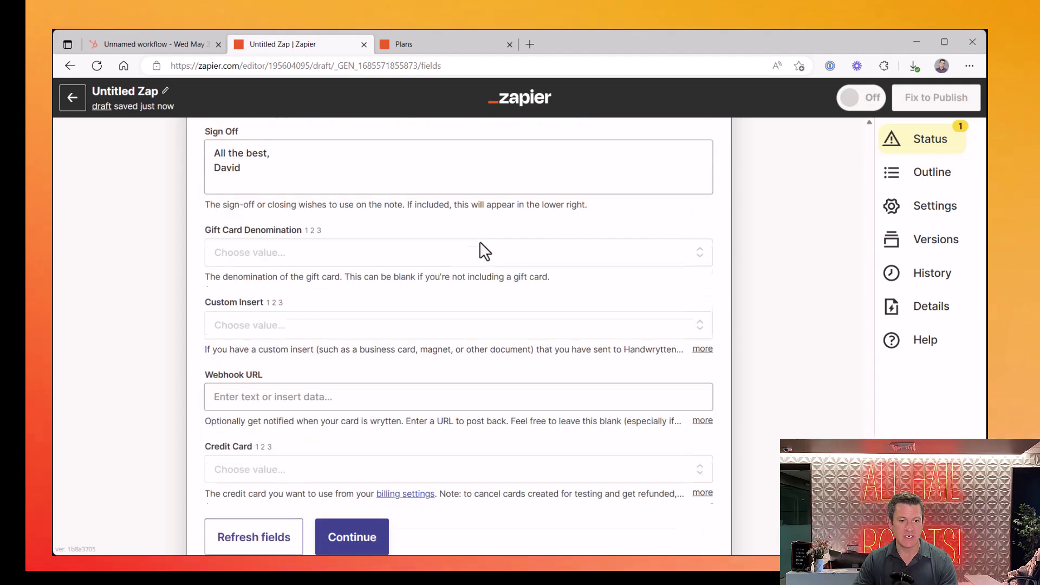
# Leave Gift Card Denomination unset and choose the saved AmEx card as the Credit Card
pyautogui.click(251, 251)
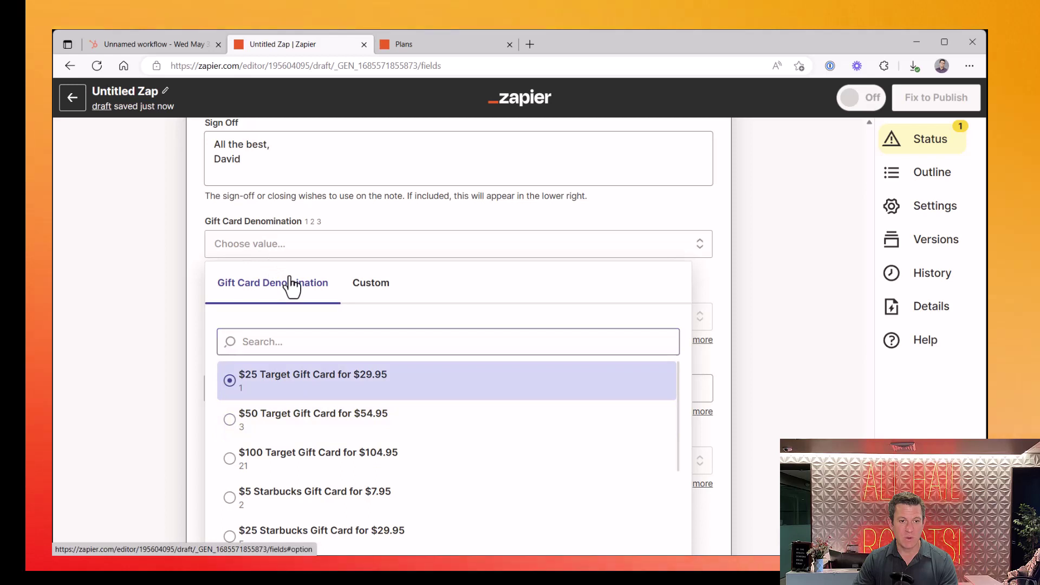
pyautogui.click(339, 214)
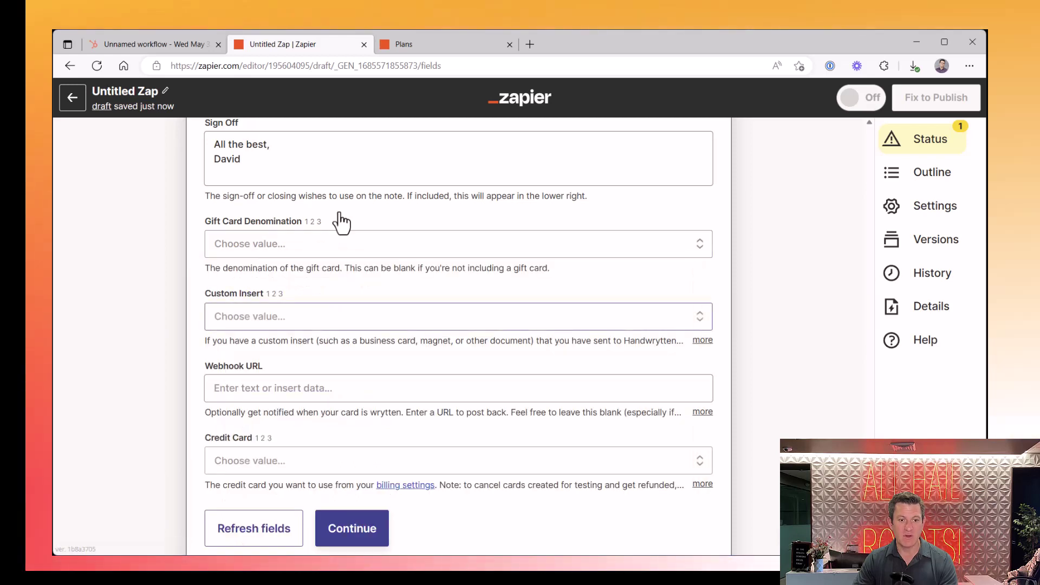
pyautogui.scroll(-1, 280, 327)
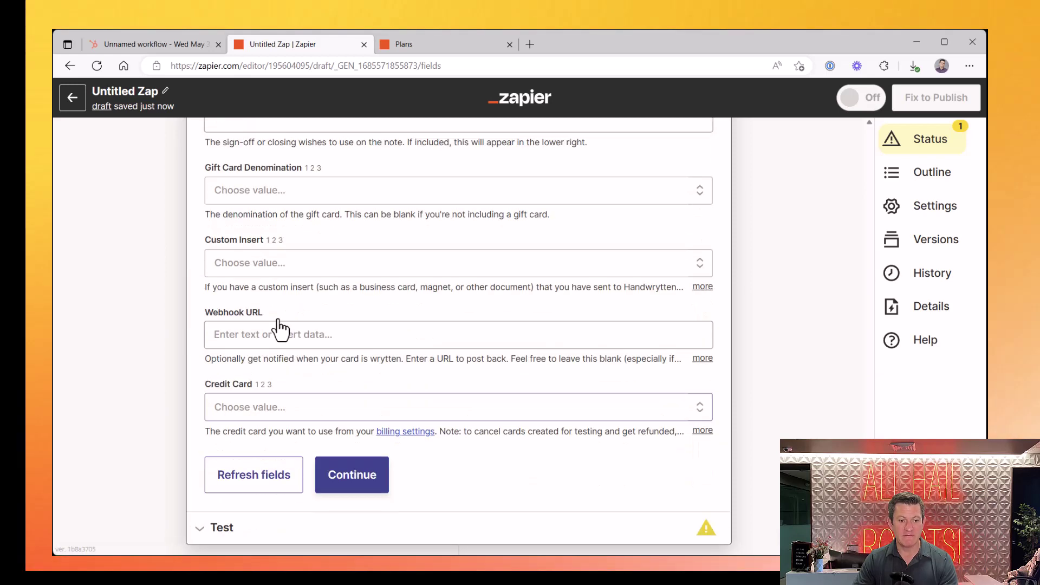
pyautogui.scroll(-1, 279, 328)
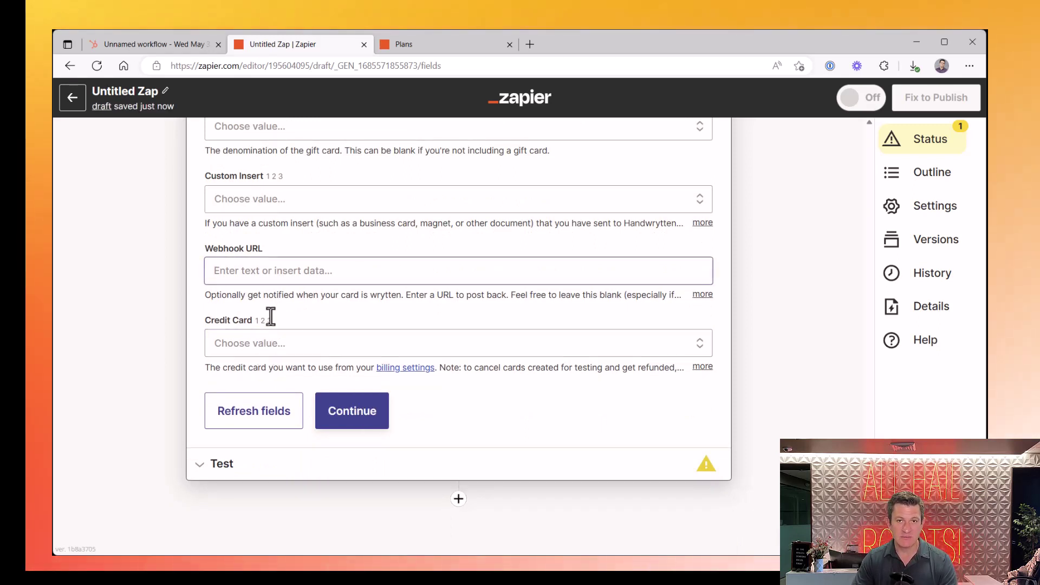
pyautogui.click(262, 349)
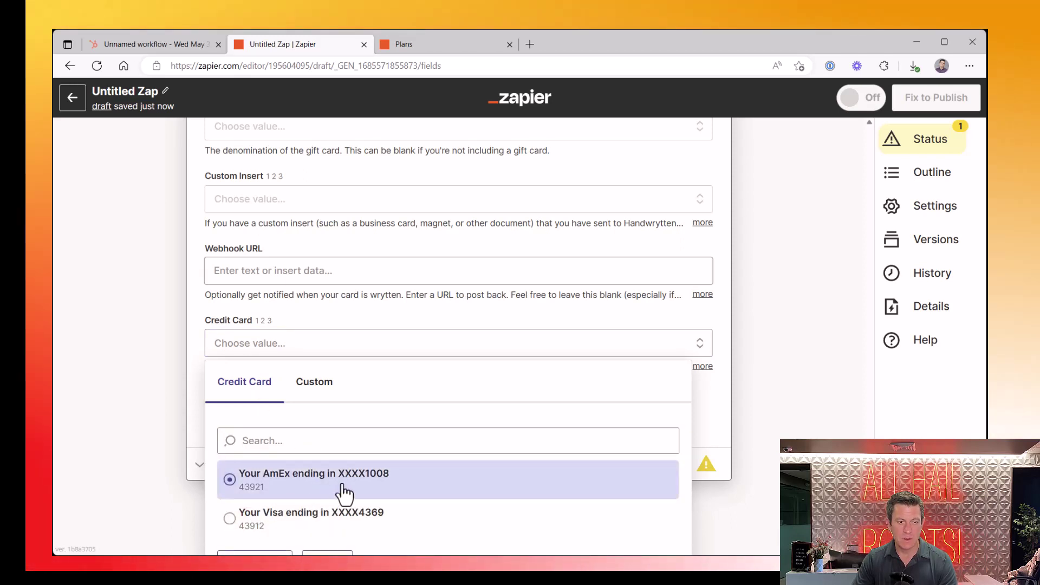
pyautogui.click(343, 493)
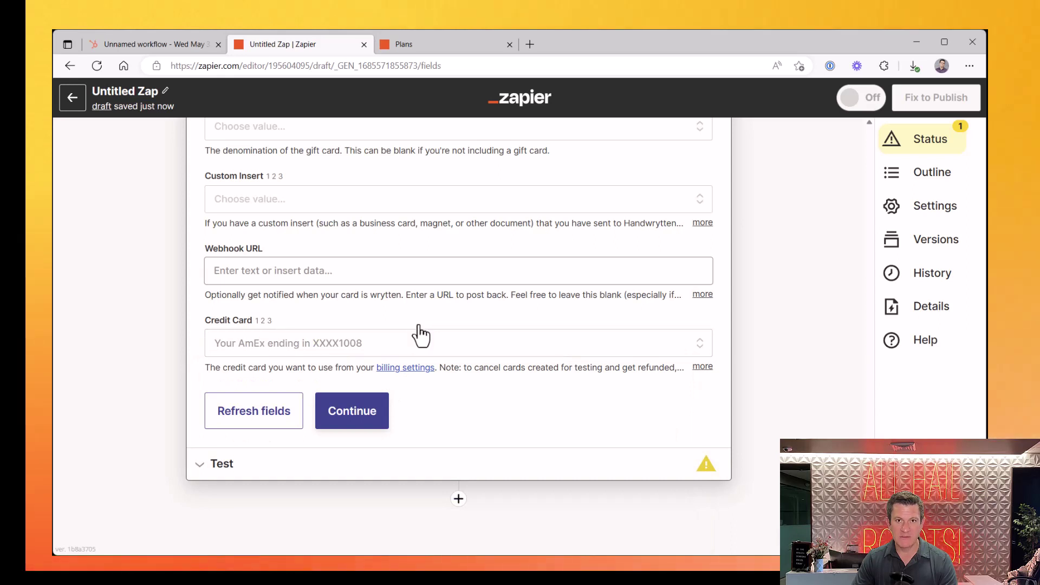
pyautogui.scroll(2, 490, 409)
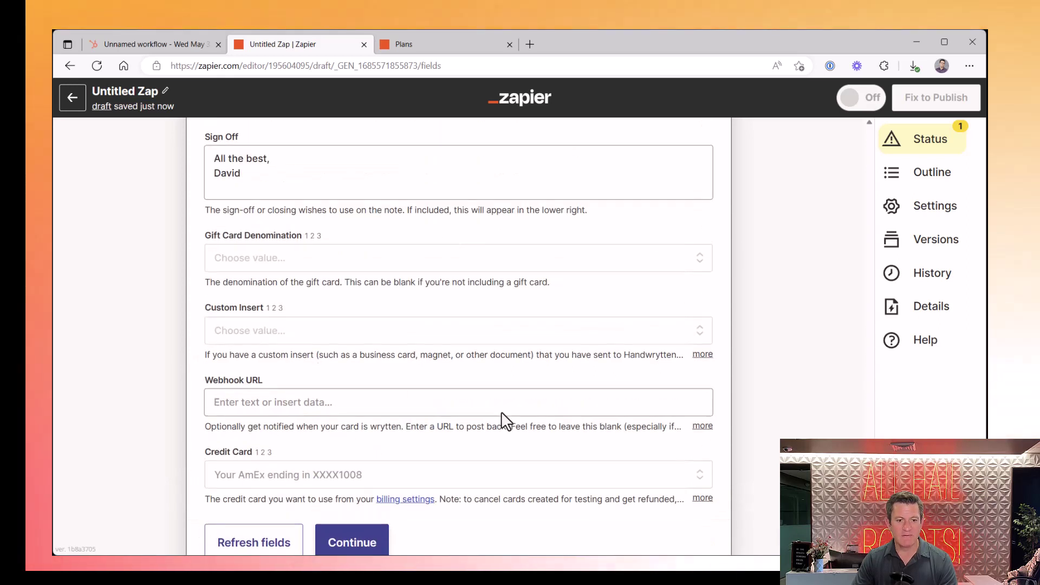
# In a new tab, sign in to handwrytten.com and go to the Integrations API Keys page
pyautogui.click(529, 43)
pyautogui.write('ha')
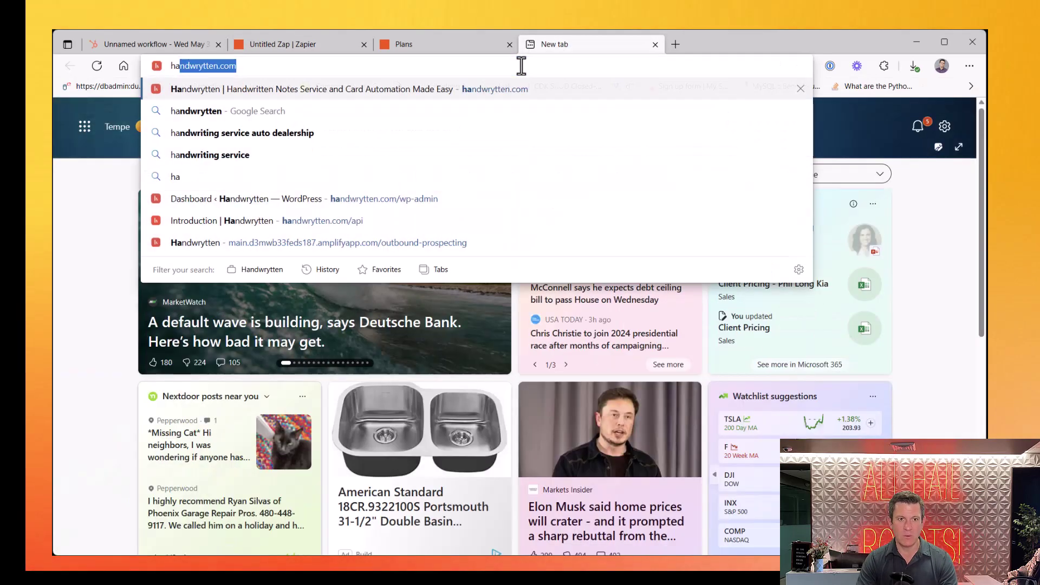
pyautogui.write('ndwrytten.com')
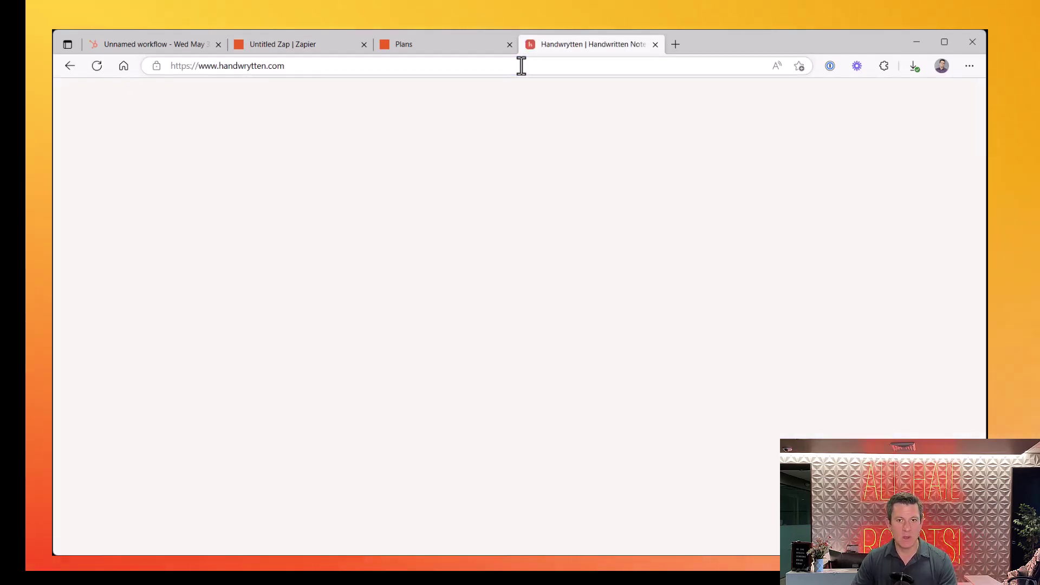
pyautogui.click(829, 126)
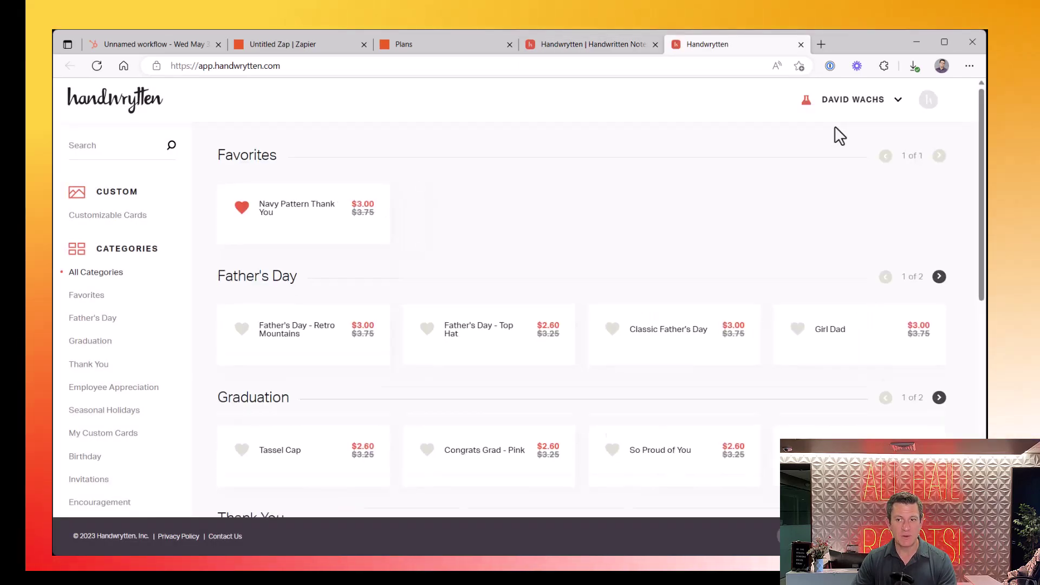
pyautogui.click(835, 103)
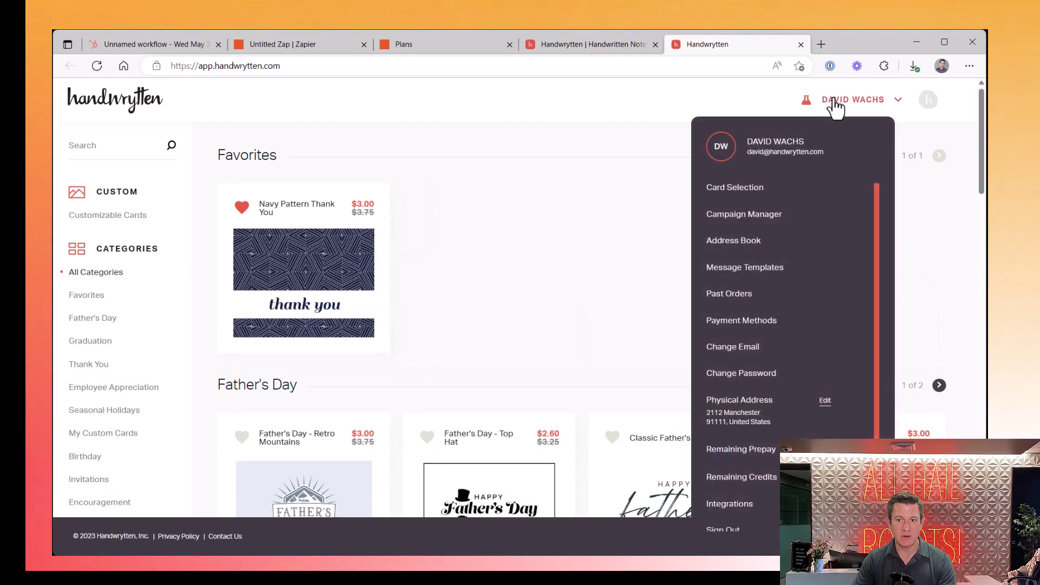
pyautogui.scroll(-1, 792, 266)
pyautogui.click(736, 498)
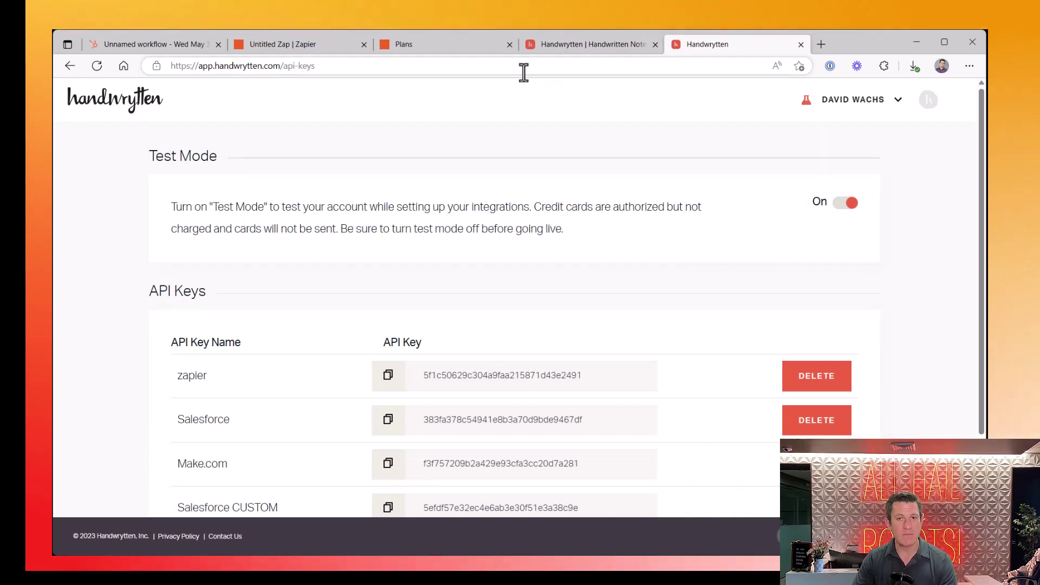
# Back in the Zap, leave the optional Send Card fields blank and continue to testing
pyautogui.click(302, 43)
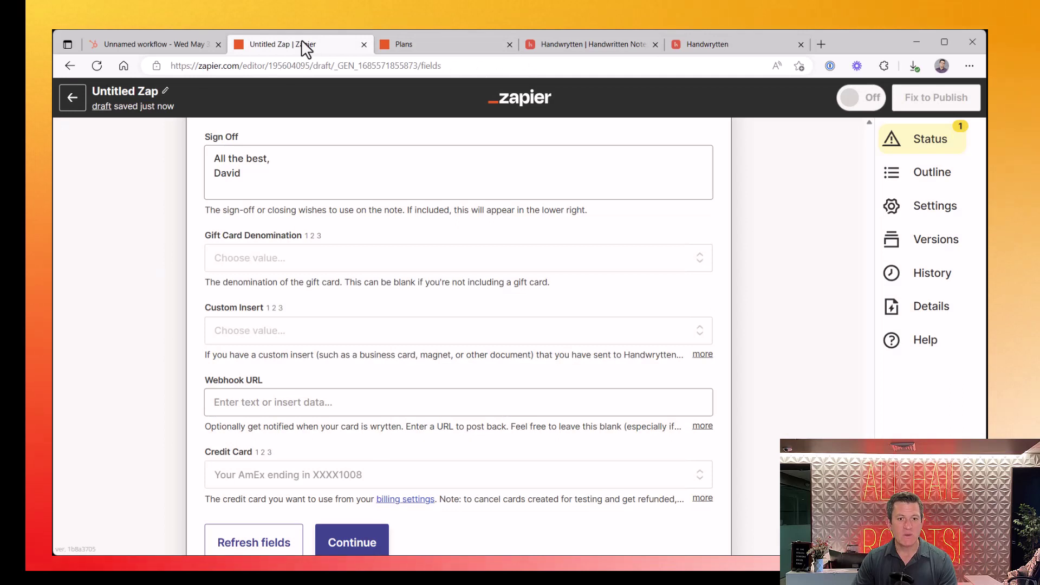
pyautogui.scroll(-3, 320, 332)
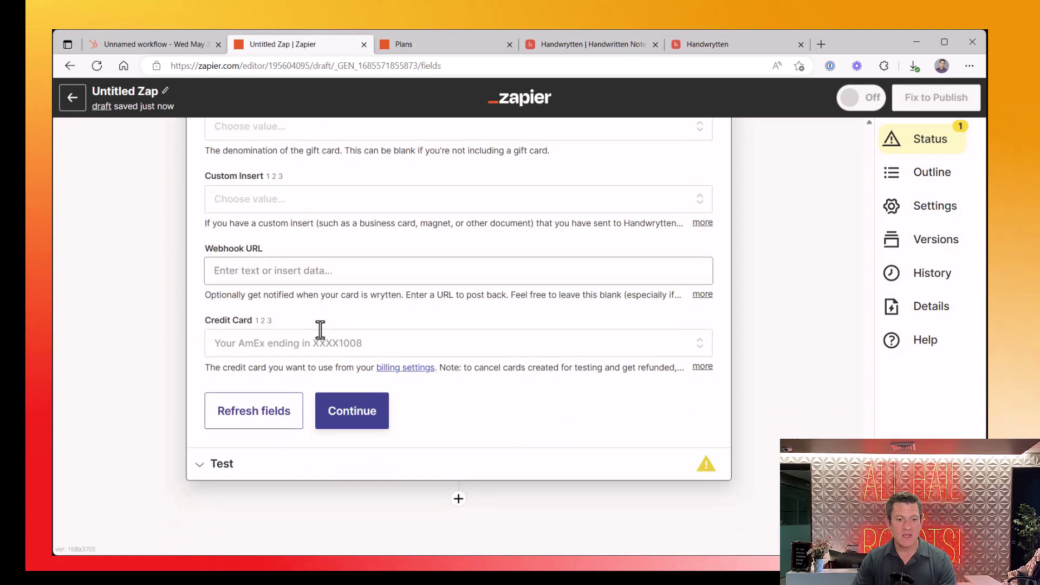
pyautogui.click(330, 414)
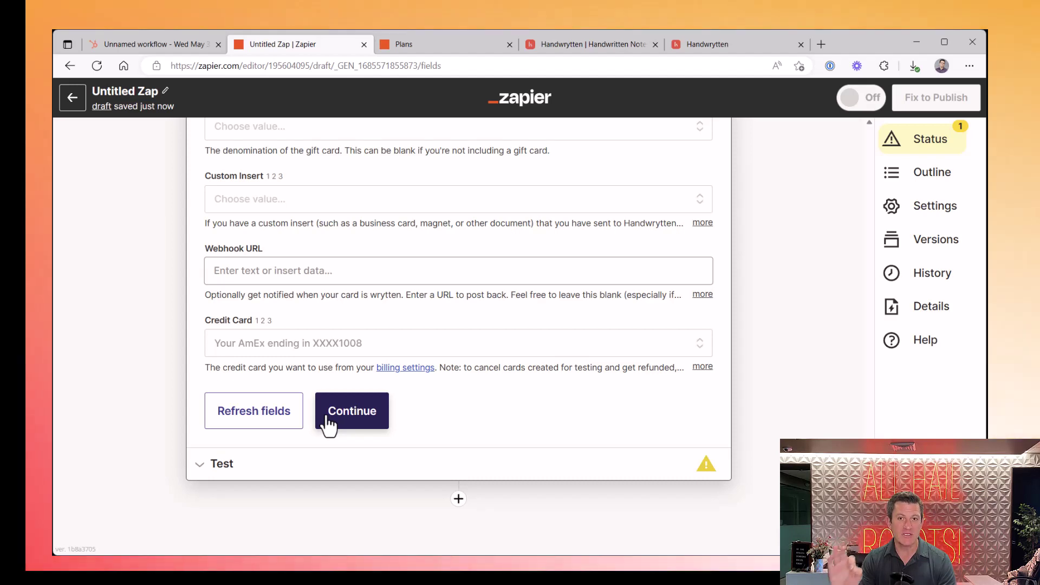
pyautogui.click(330, 423)
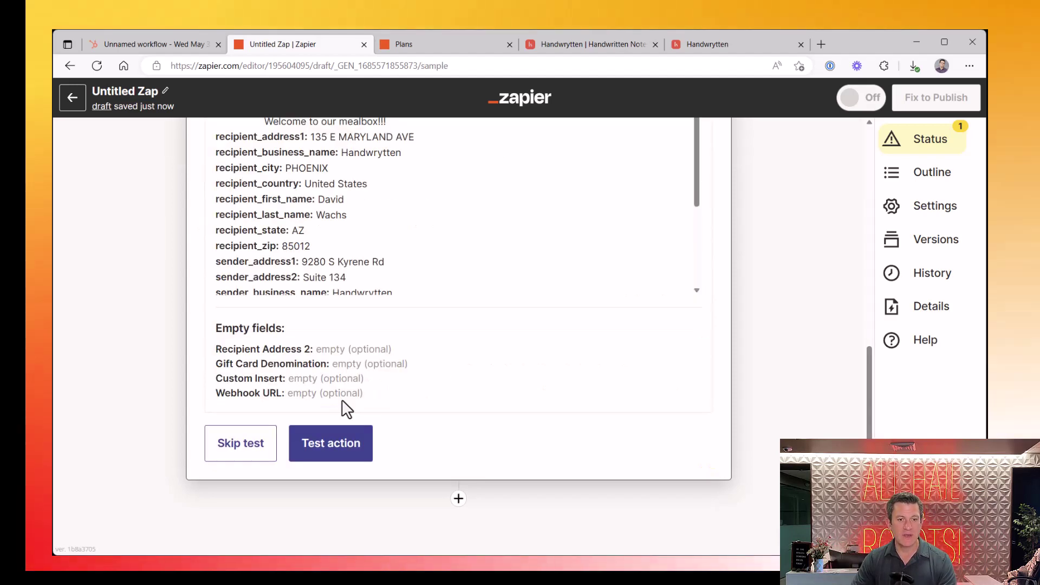
# Run the Send Card test and confirm Handwrytten returns status ok with mail_sent true
pyautogui.click(326, 515)
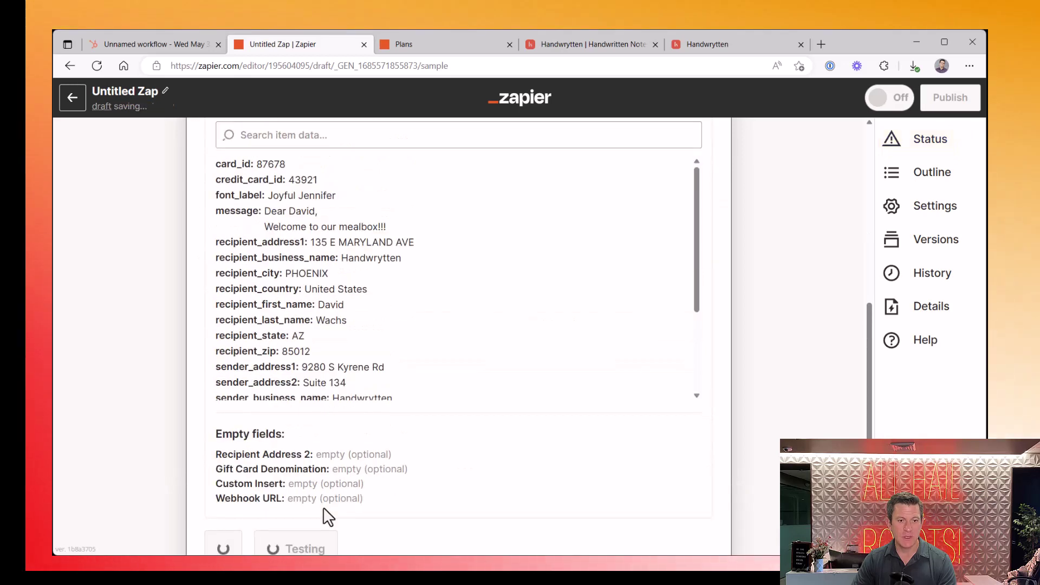
pyautogui.scroll(-5, 488, 353)
pyautogui.scroll(-3, 518, 413)
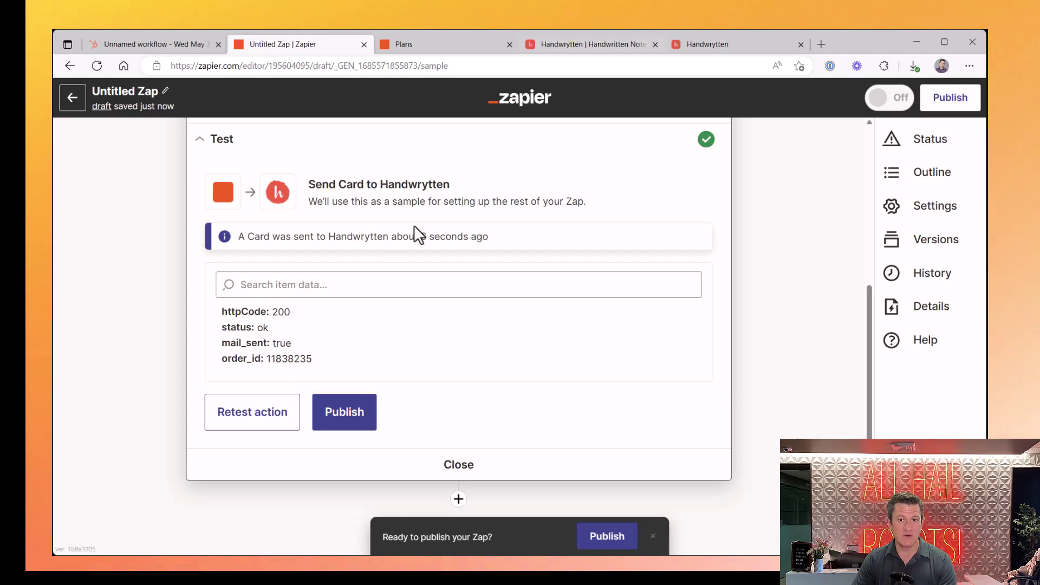
pyautogui.click(603, 43)
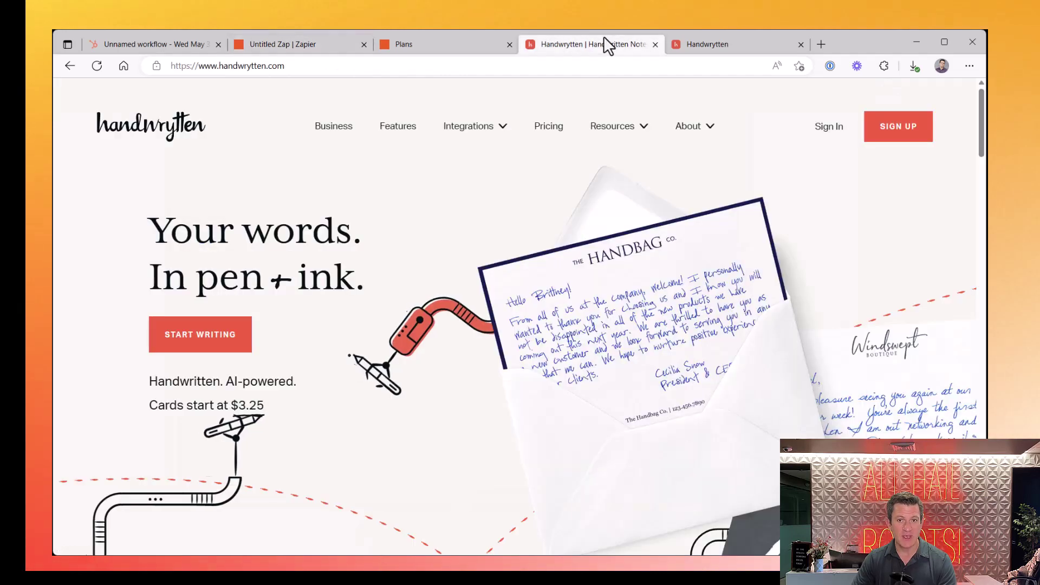
# Open Past Orders in Handwrytten and review the $0.00 test order with the mealbox welcome message
pyautogui.click(758, 44)
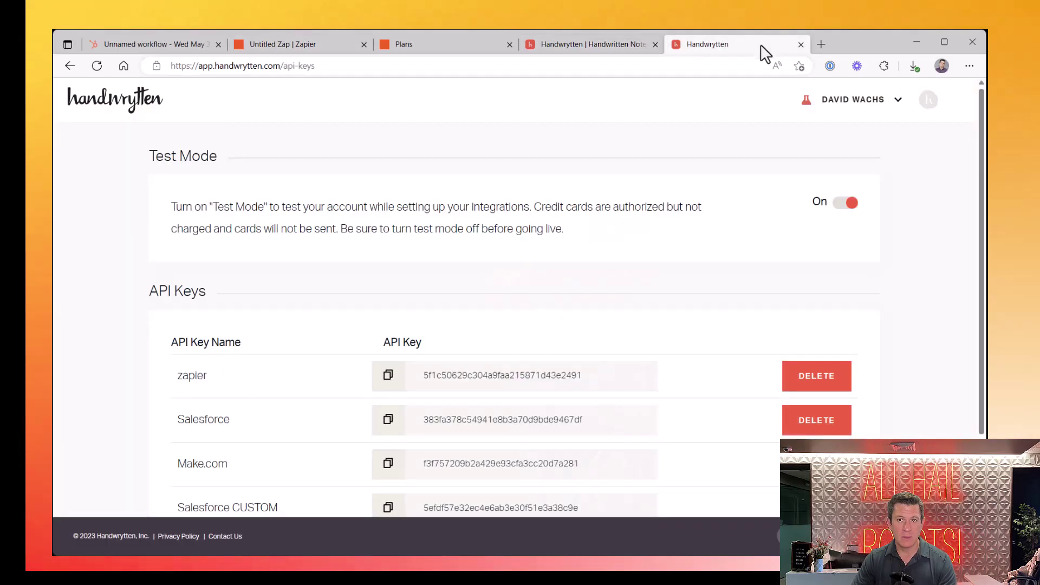
pyautogui.click(869, 106)
pyautogui.click(737, 285)
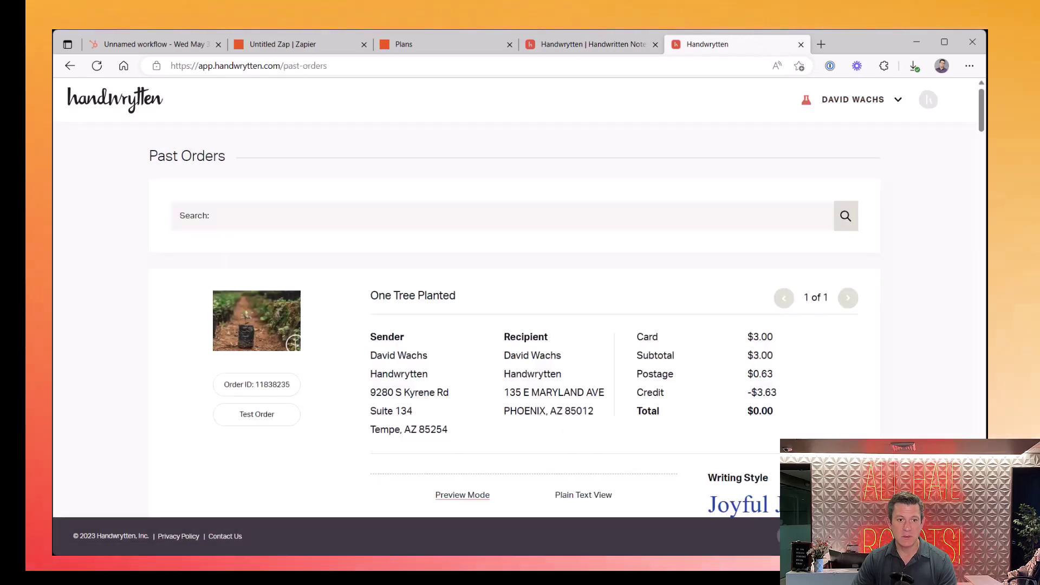
pyautogui.scroll(-3, 520, 320)
pyautogui.scroll(-1, 520, 320)
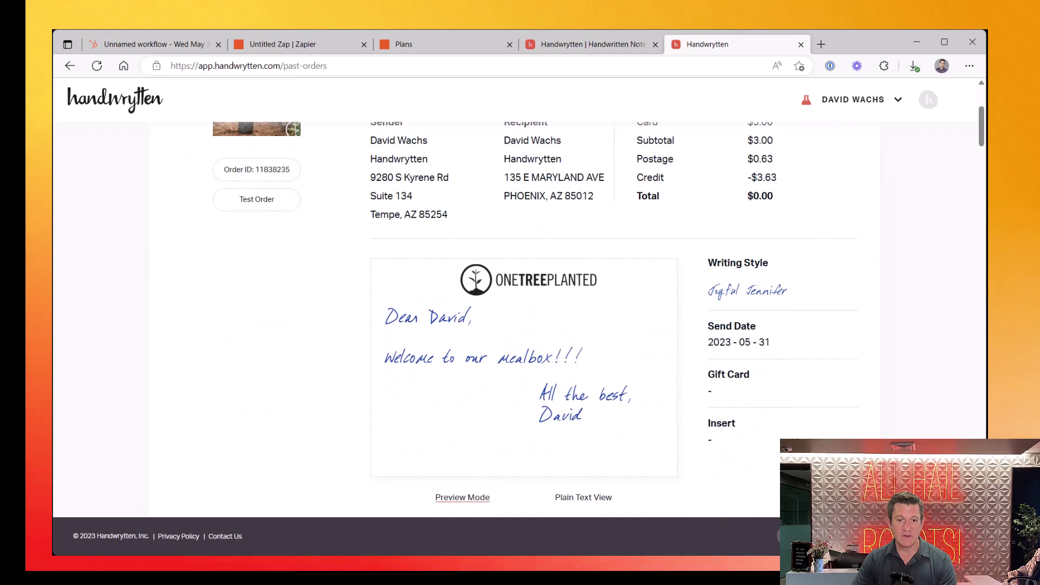
pyautogui.scroll(3, 622, 307)
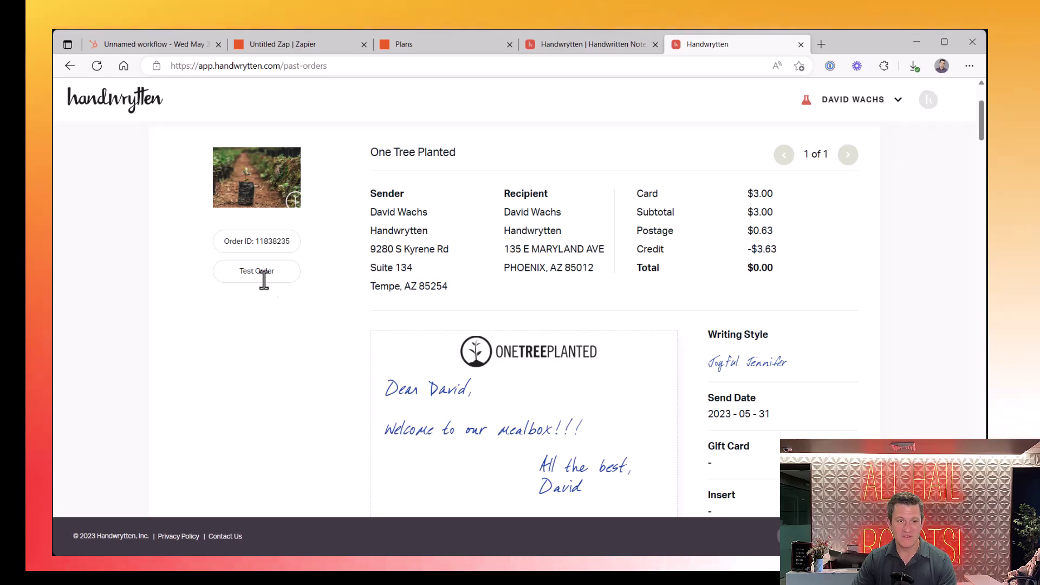
pyautogui.scroll(-3, 677, 315)
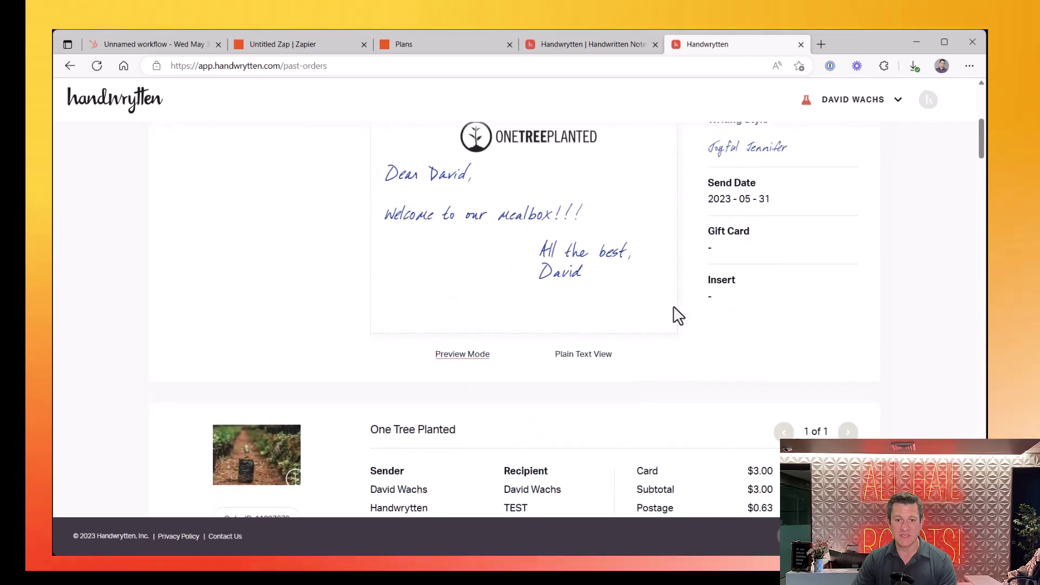
pyautogui.scroll(3, 675, 314)
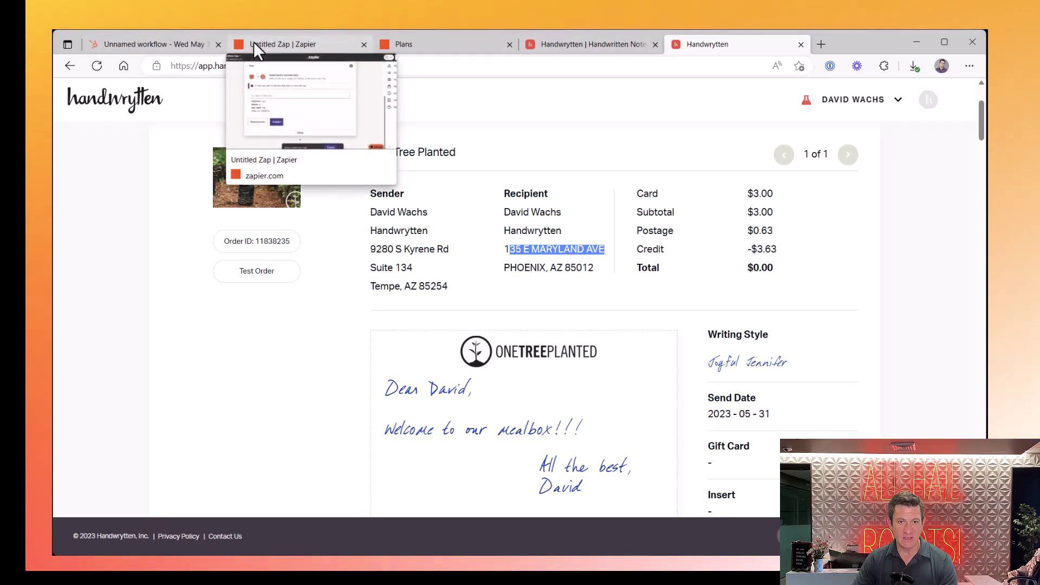
# Rename the Zap to 'Hubspot Workflow' and publish it
pyautogui.click(432, 47)
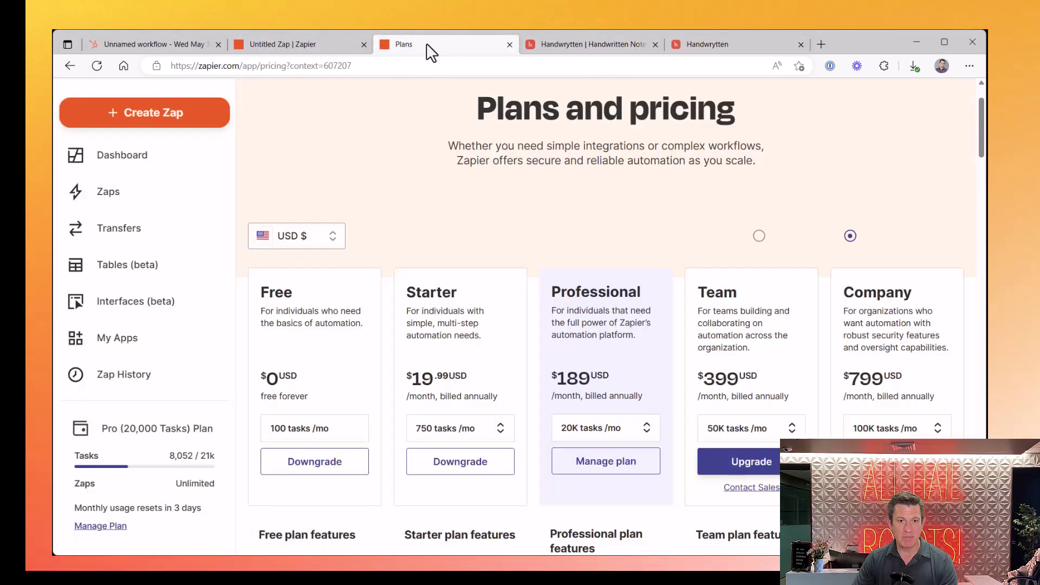
pyautogui.click(259, 44)
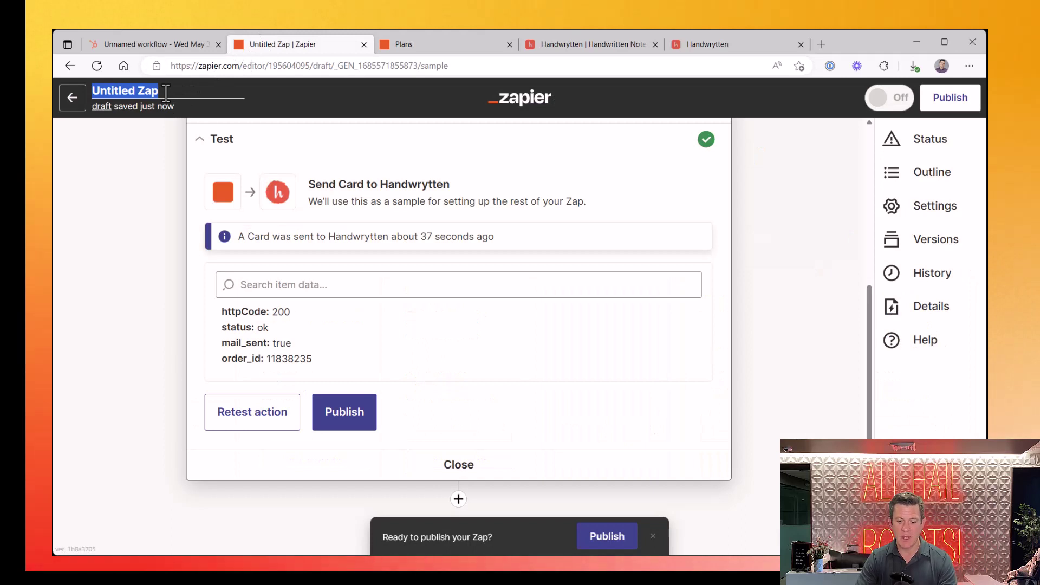
pyautogui.write('Hubspot Workflow')
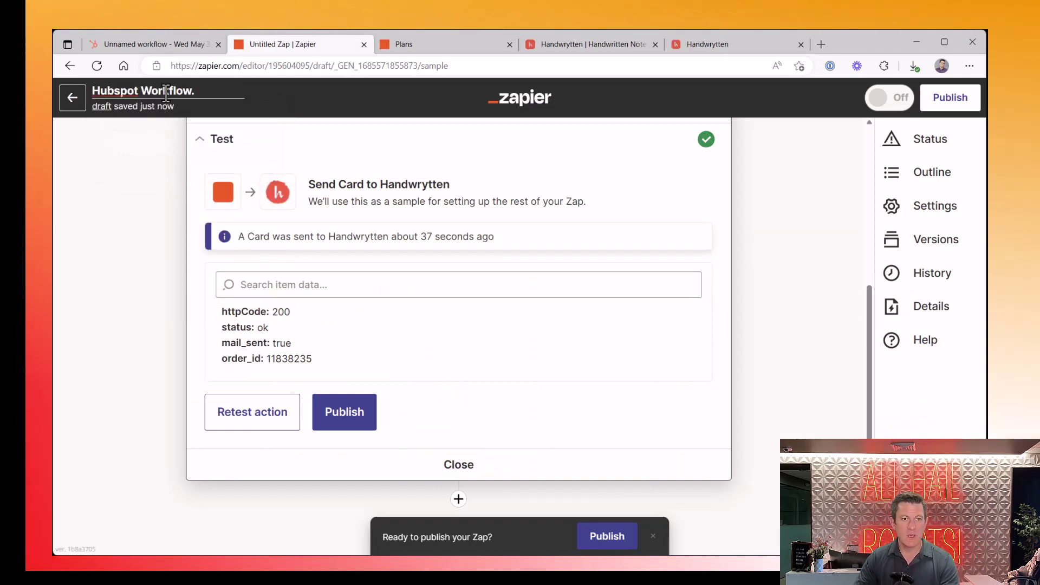
pyautogui.click(155, 168)
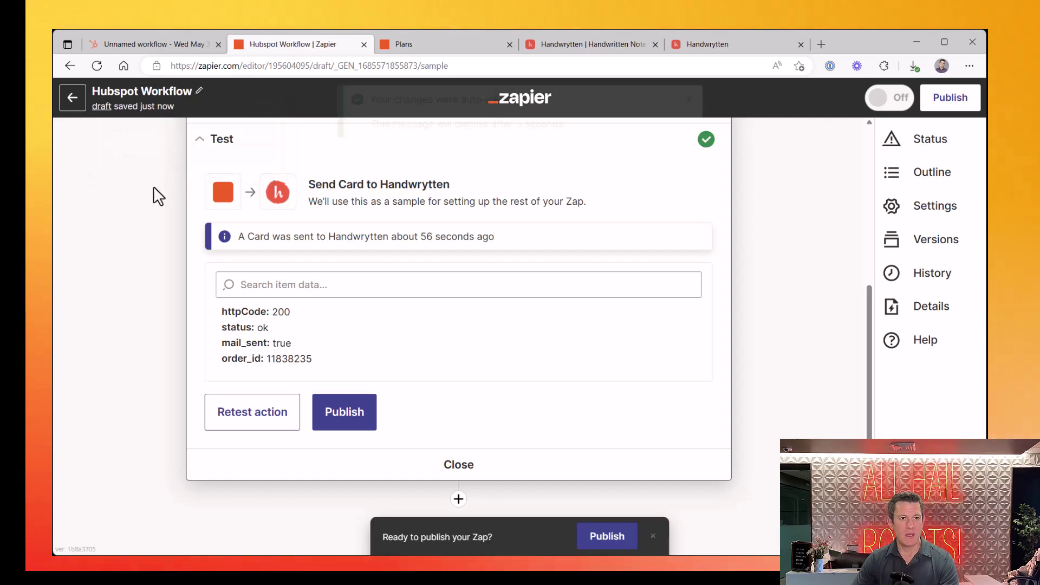
pyautogui.click(354, 420)
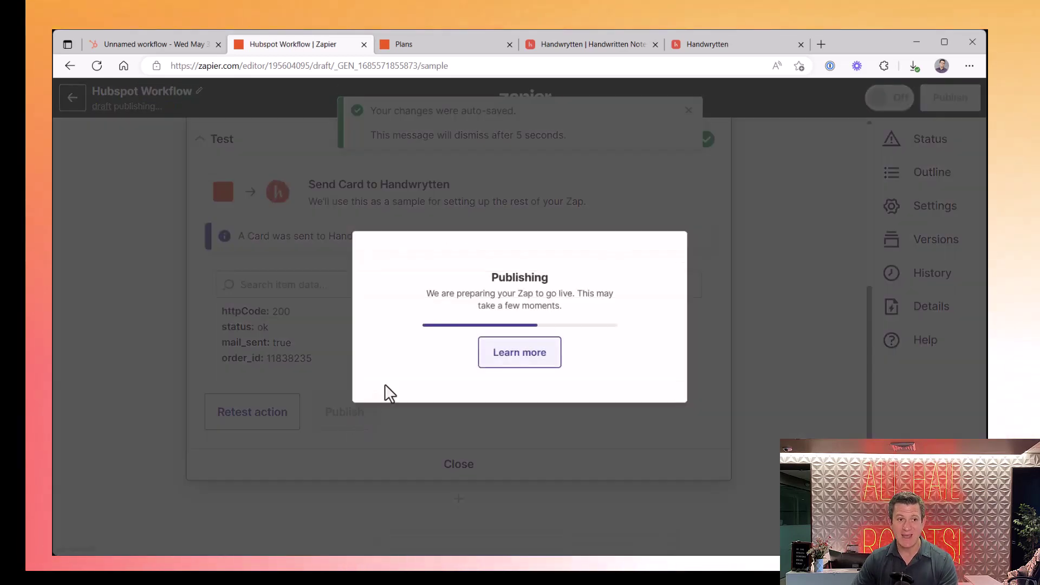
# Turn on the Handwrytten Card to Welcome workflow, enrolling only contacts who qualify after activation
pyautogui.click(135, 45)
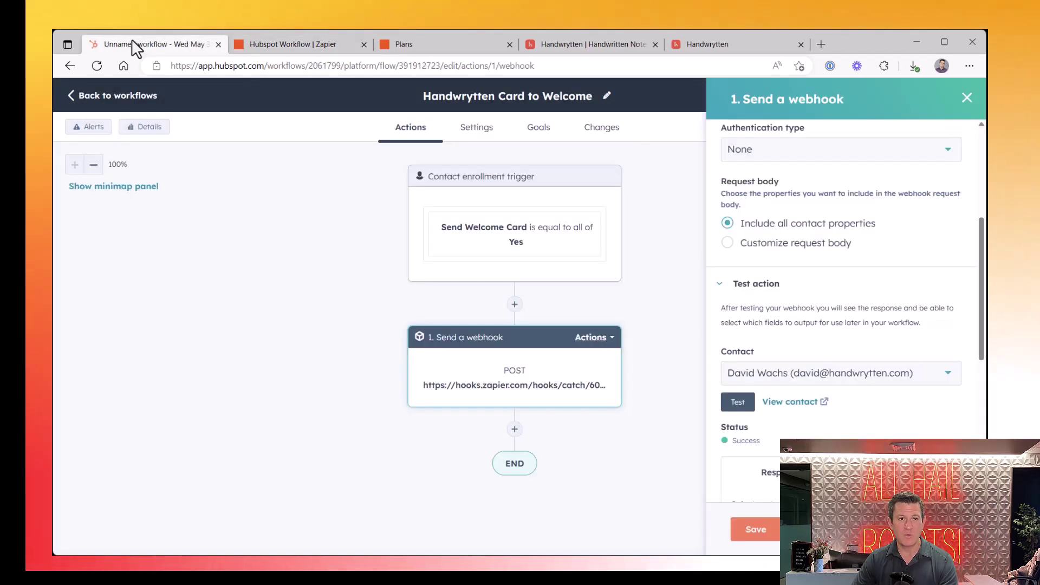
pyautogui.click(967, 99)
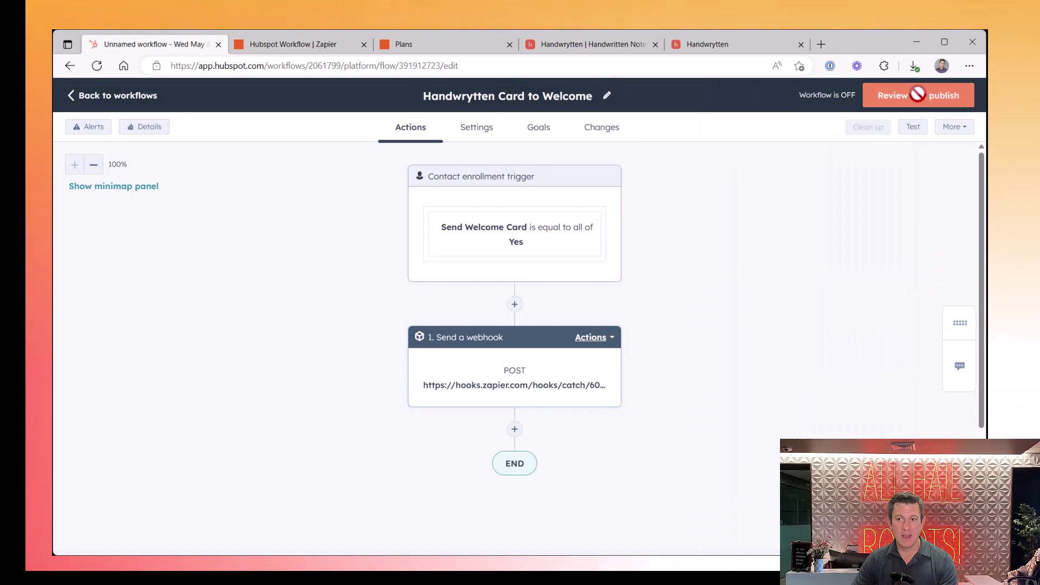
pyautogui.click(889, 99)
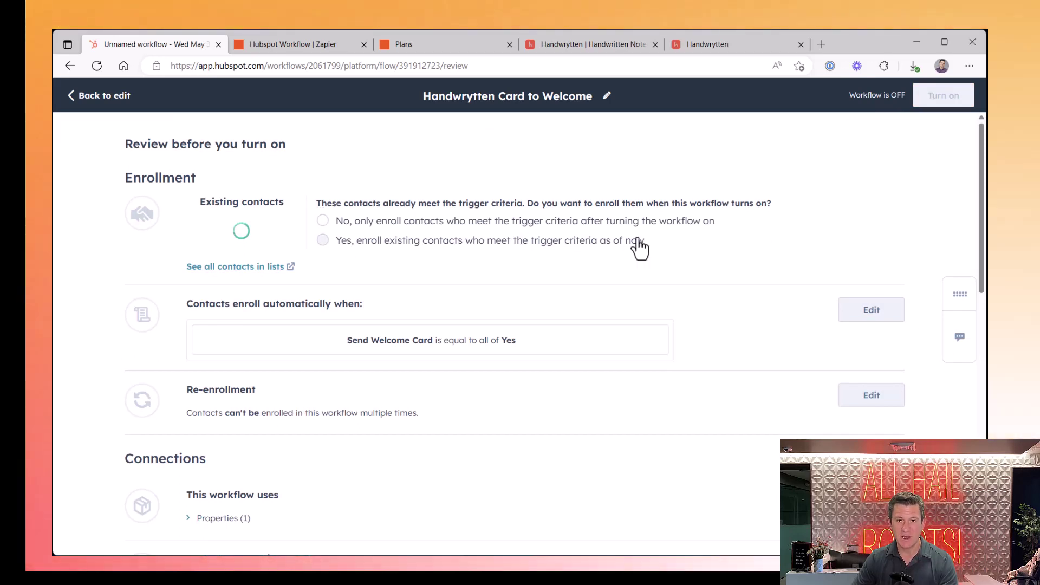
pyautogui.click(343, 222)
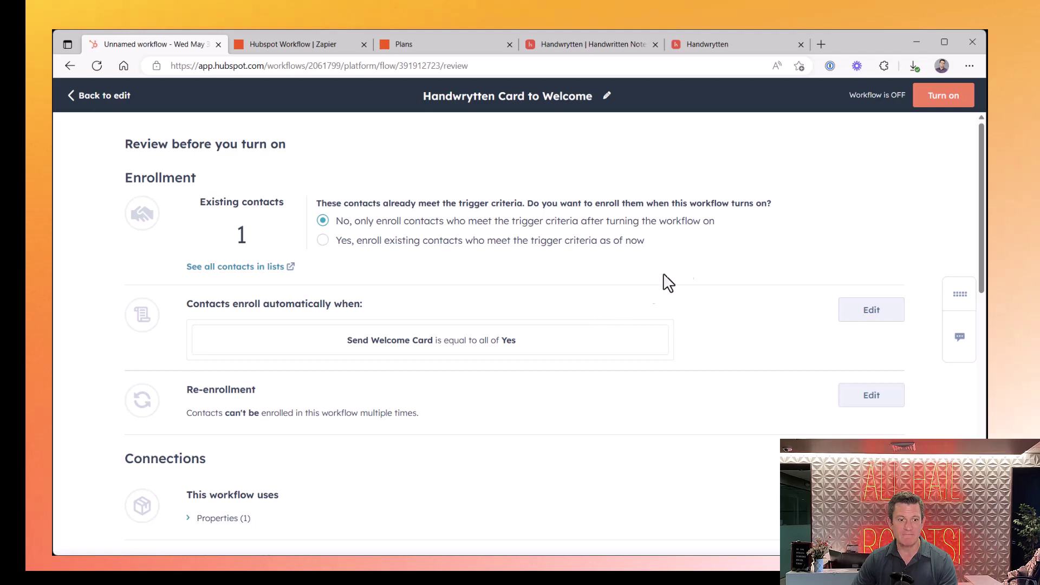
pyautogui.scroll(-5, 807, 194)
pyautogui.scroll(5, 807, 194)
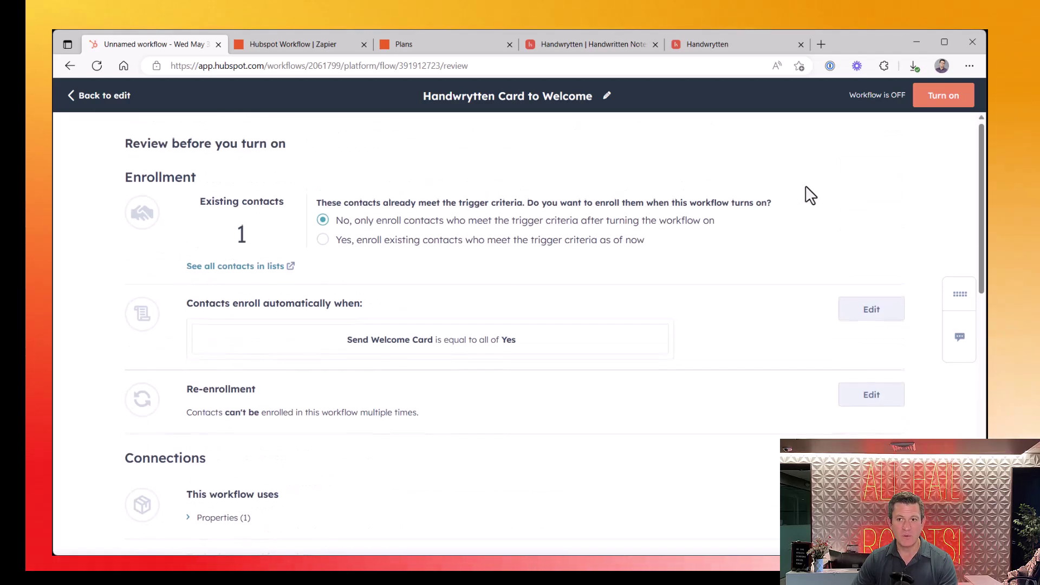
pyautogui.click(944, 96)
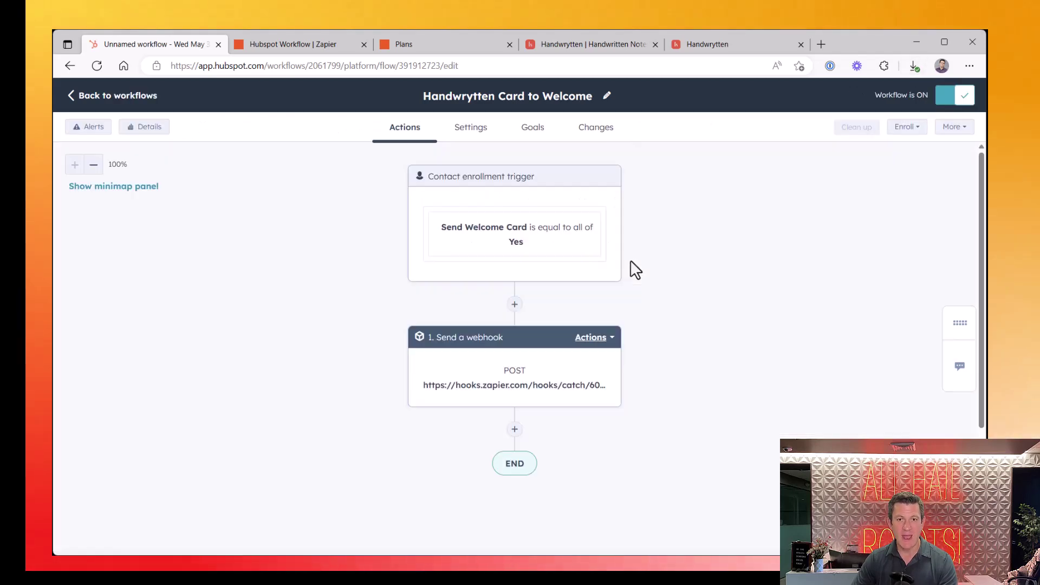